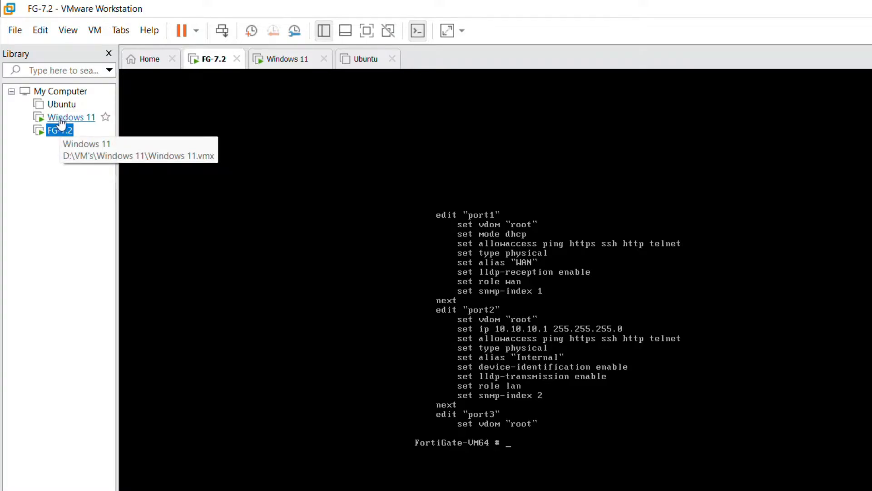
click(61, 120)
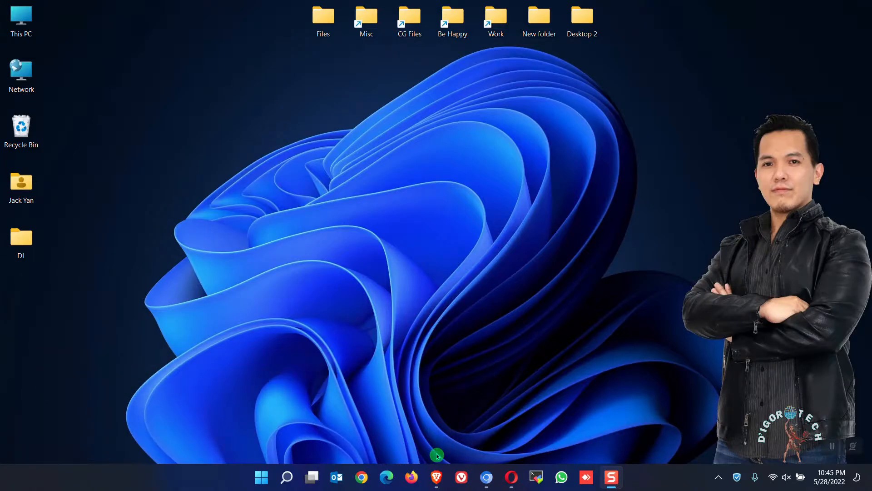
In the Brave browser, search Google for "vmware workstation pro download" and open the VMware Workstation Pro ASEAN download page
click(437, 476)
text(vmware wor)
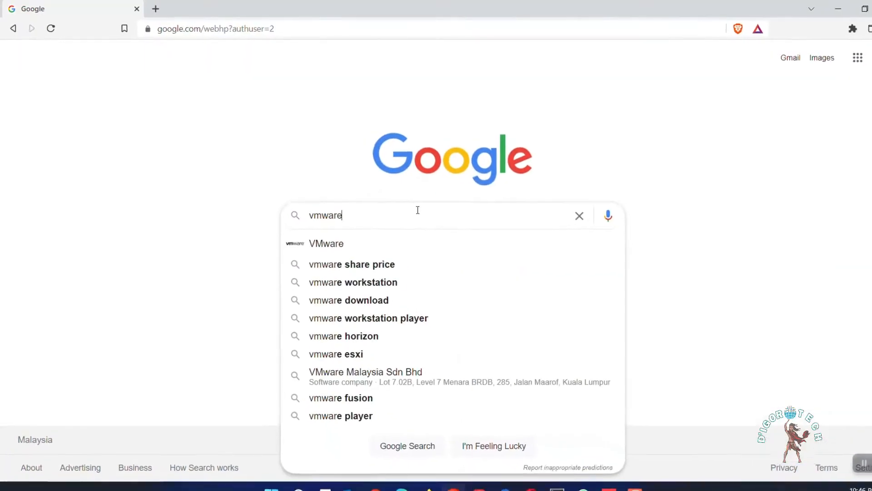
text(kstation pro do)
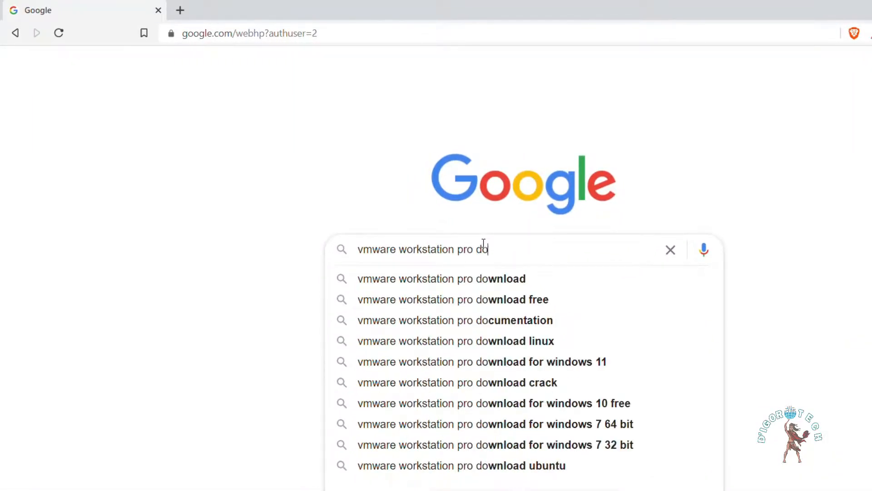
text(wnload)
key(Return)
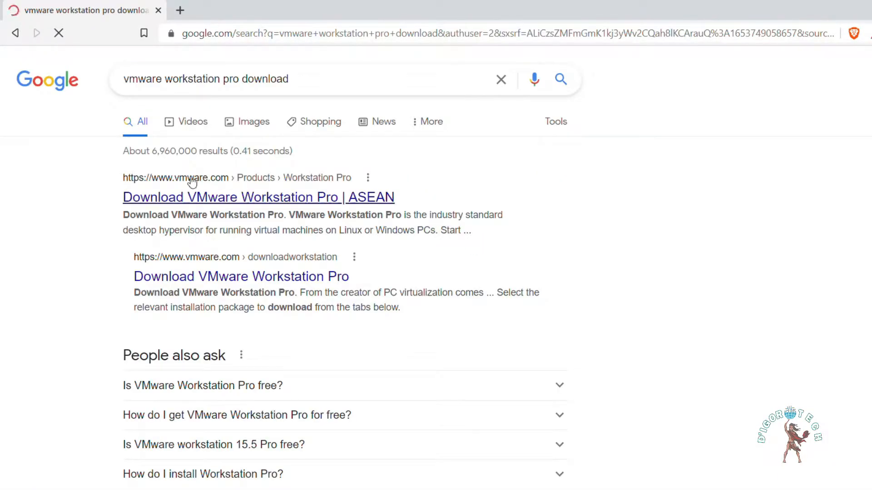
click(214, 200)
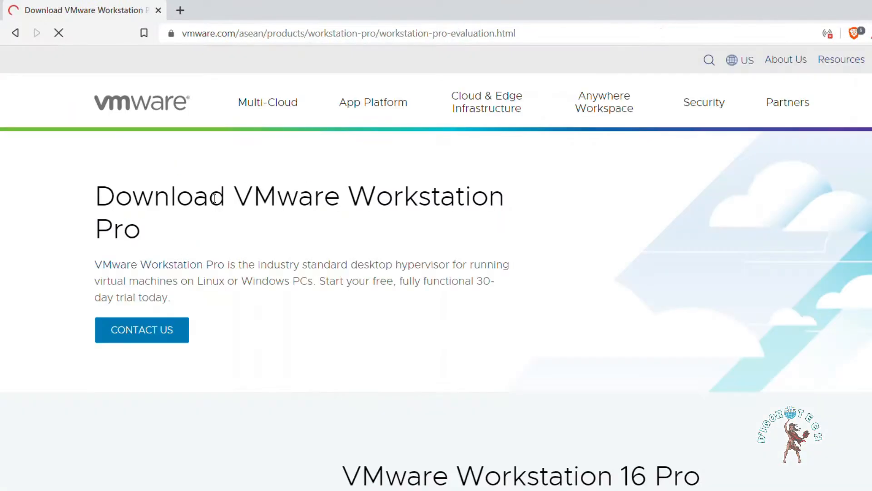
Download Workstation 16 Pro for Windows and save the installer in the DL folder on the desktop
scroll(436, 218, down, 9)
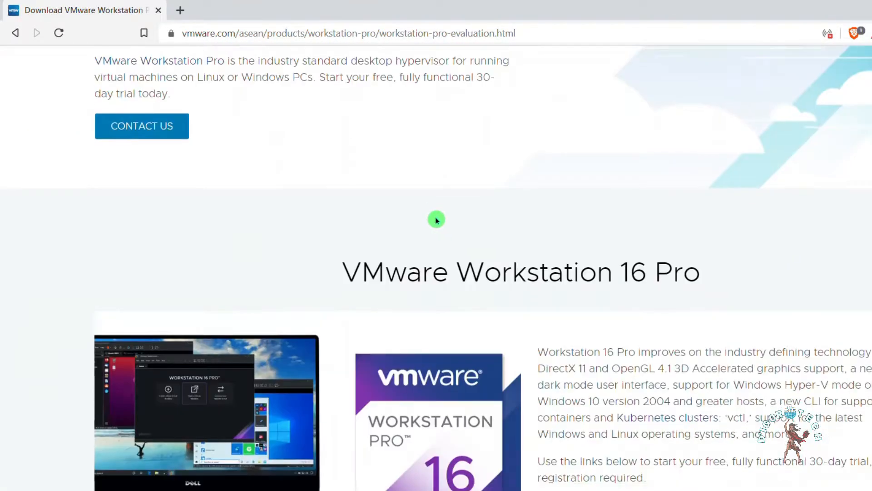
scroll(447, 226, down, 3)
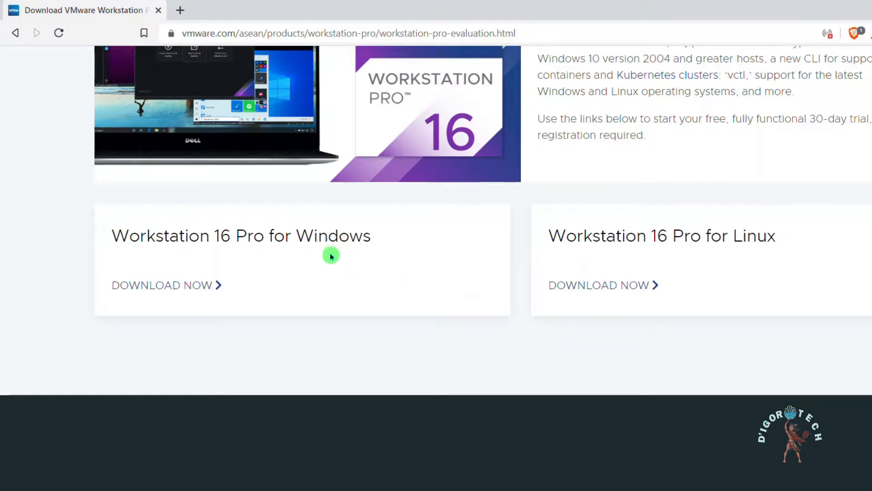
click(178, 292)
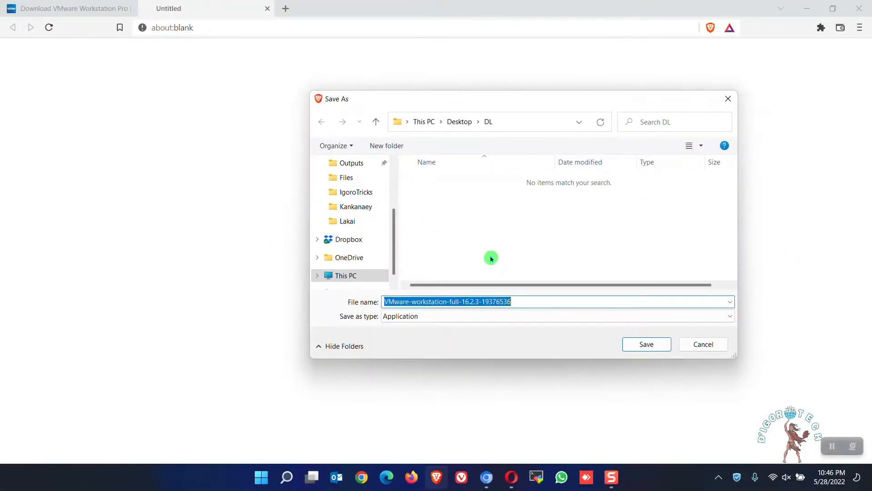
click(640, 347)
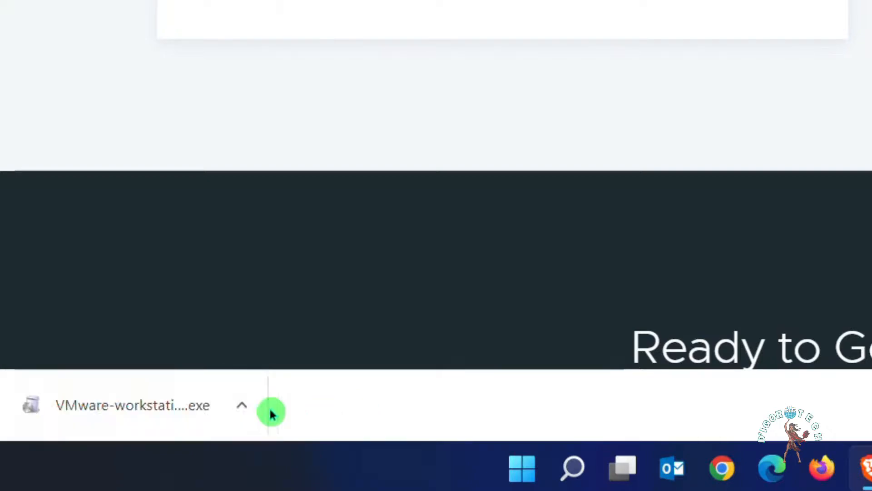
Show the downloaded VMware Workstation installer in its folder and run it
click(247, 408)
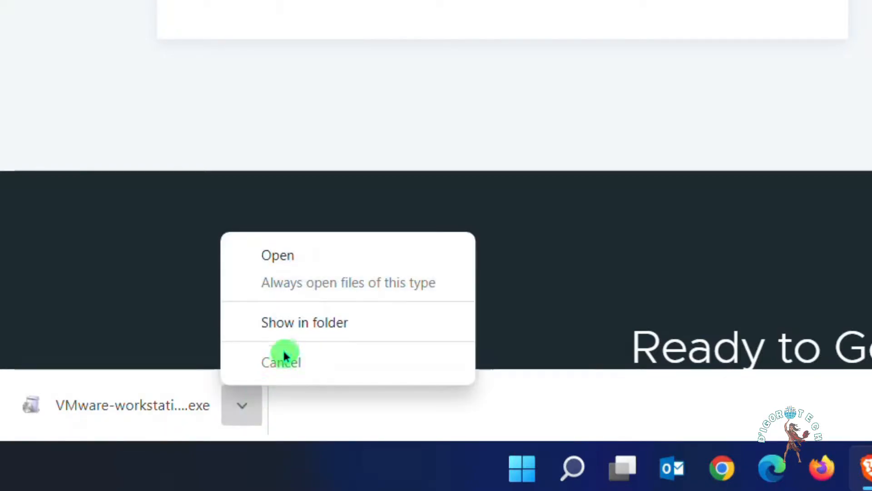
click(288, 327)
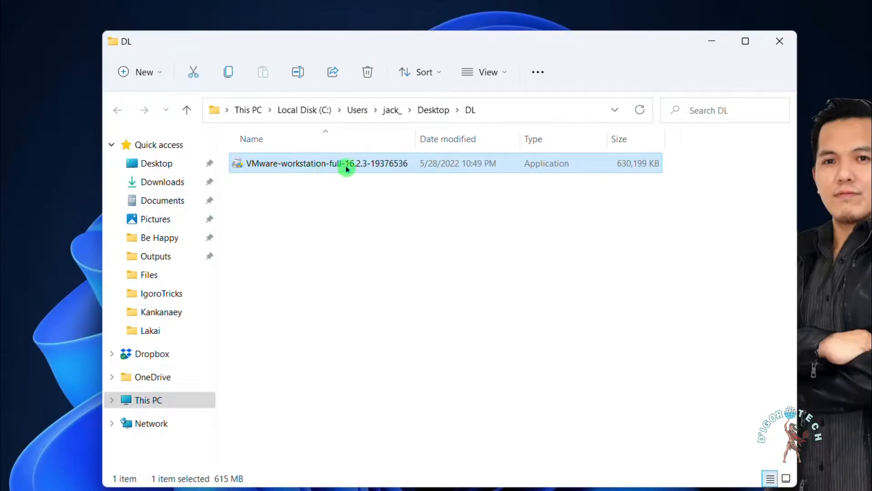
mouse_move(358, 169)
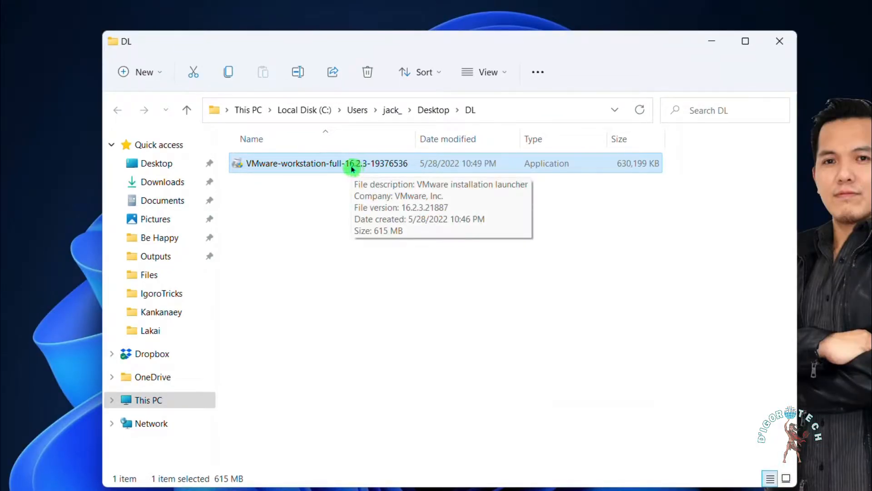
double_click(352, 168)
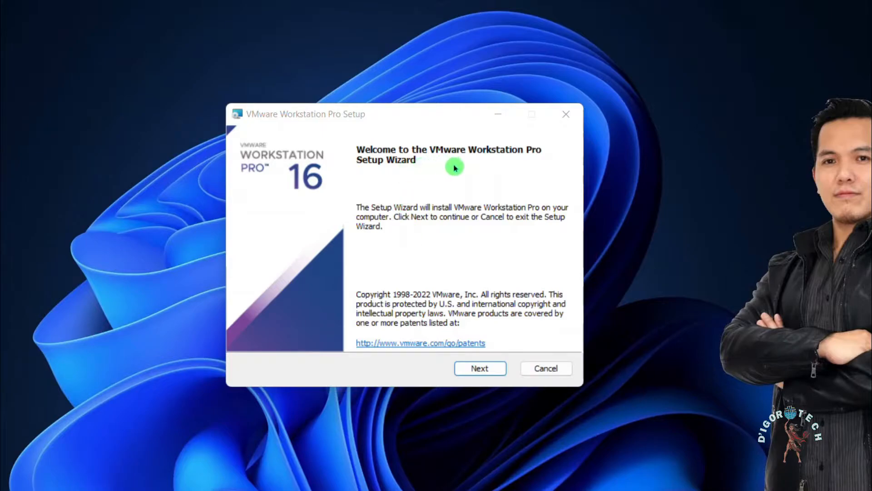
Start the VMware Workstation Pro setup wizard and accept the terms of the End-User License Agreement
click(491, 374)
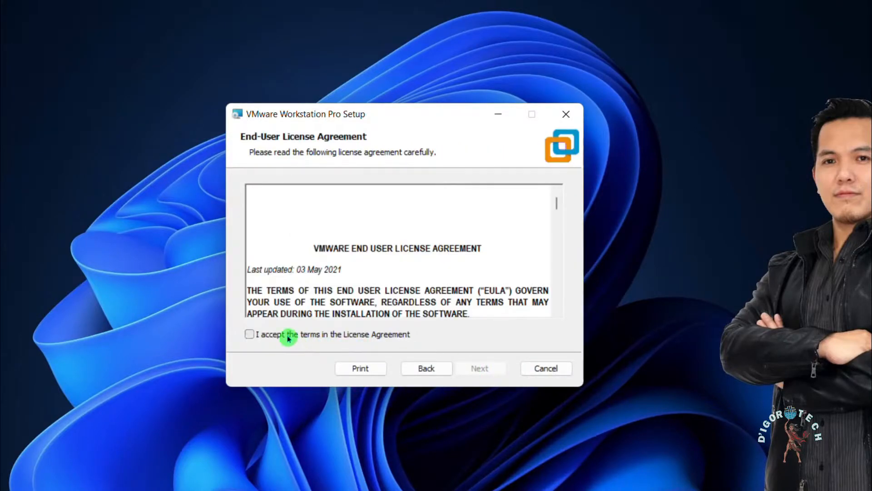
click(288, 338)
click(480, 374)
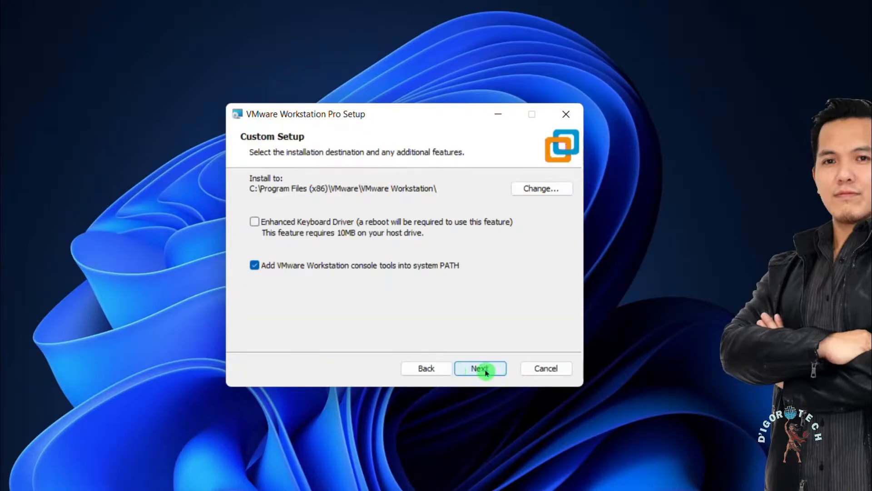
Continue setup with the default install folder, update checks and the Customer Experience Improvement Program off, and Desktop and Start Menu shortcuts enabled
click(482, 368)
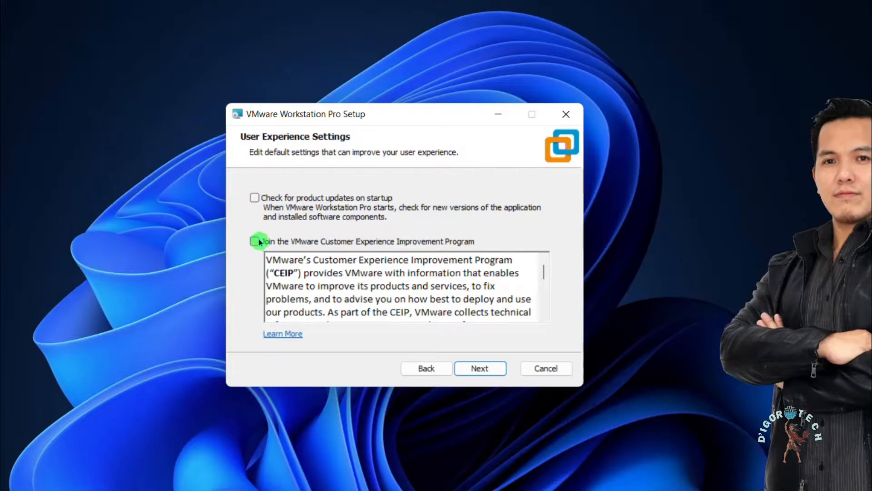
click(489, 368)
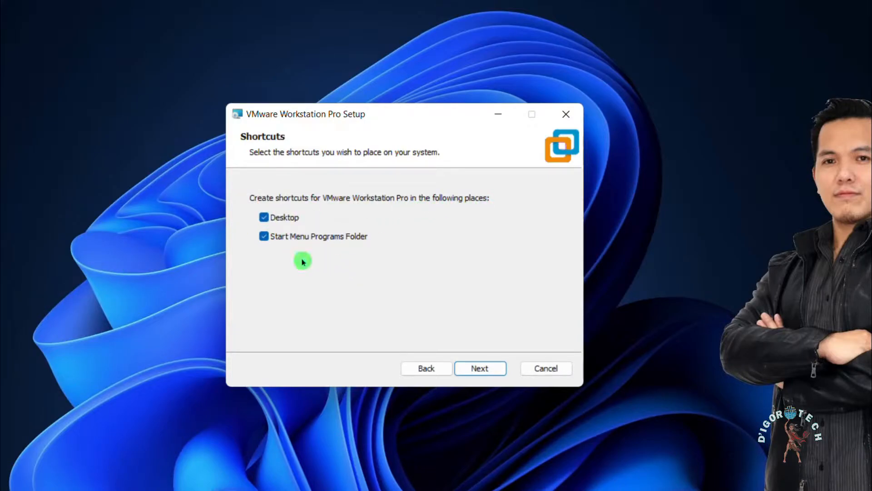
click(485, 367)
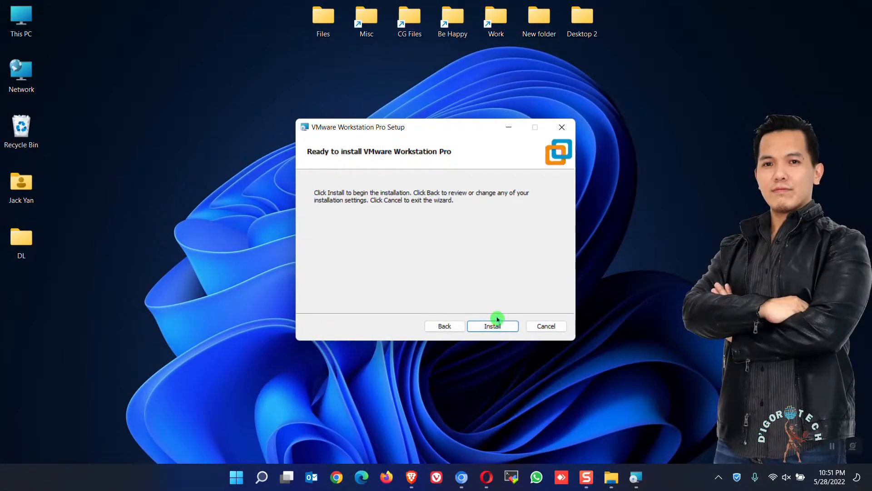
Move the setup window aside and open the Windows Network Connections list by searching for ncpa.cpl
drag(437, 128, 587, 136)
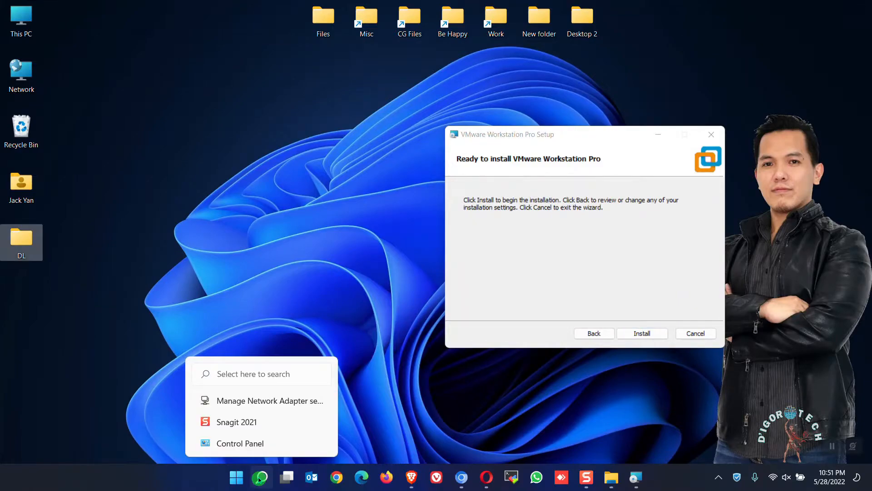
click(260, 478)
text(nc)
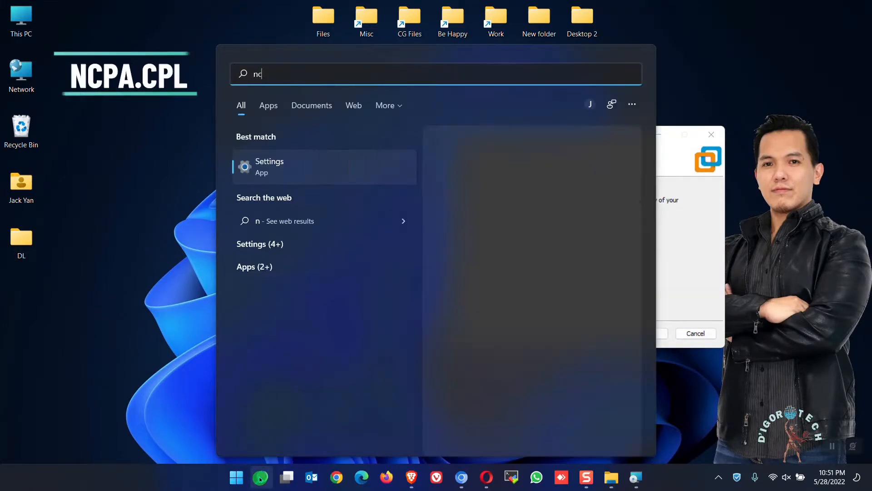
text(pa.cpl)
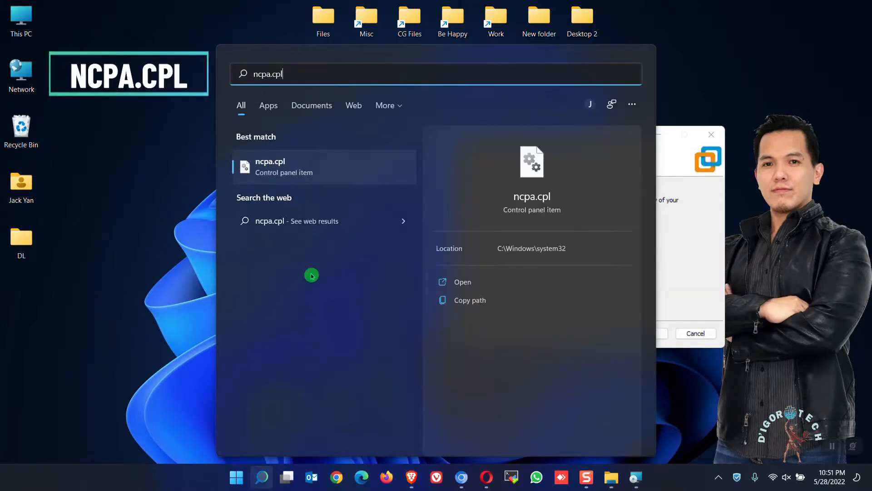
click(297, 168)
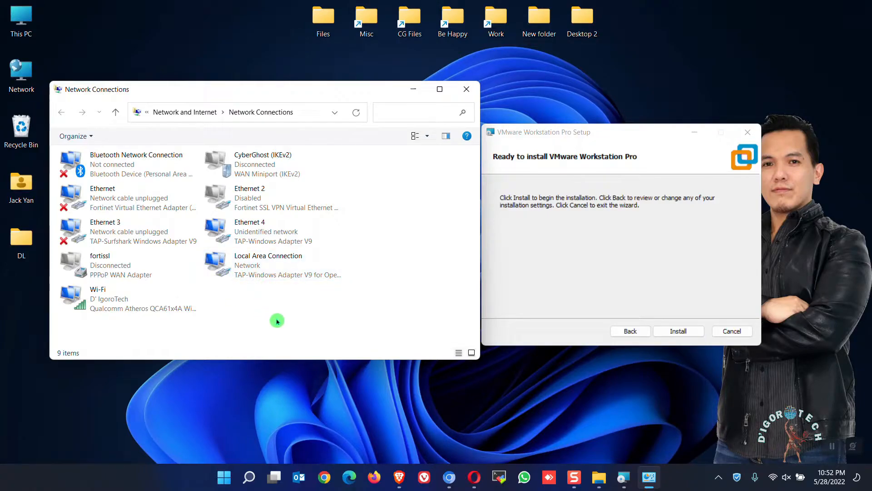
Install VMware Workstation Pro, check the VMnet1 adapter in Network Connections, and finish the setup wizard without entering a license key
click(681, 332)
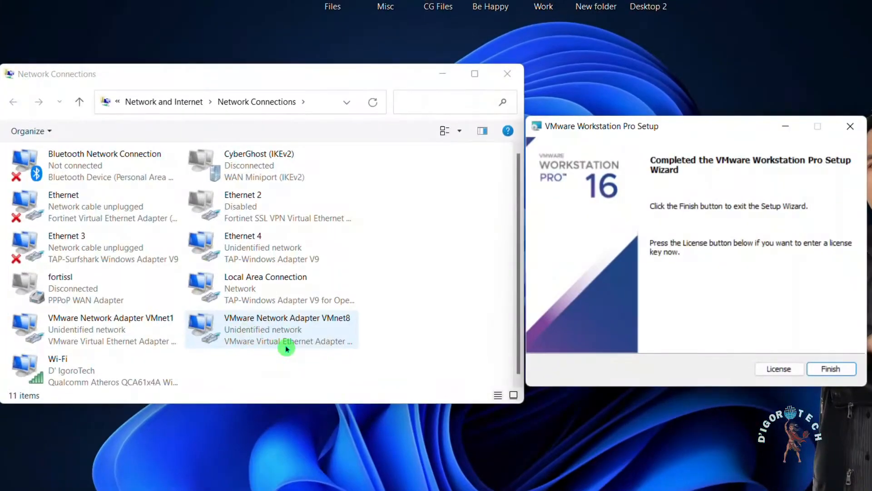
click(150, 324)
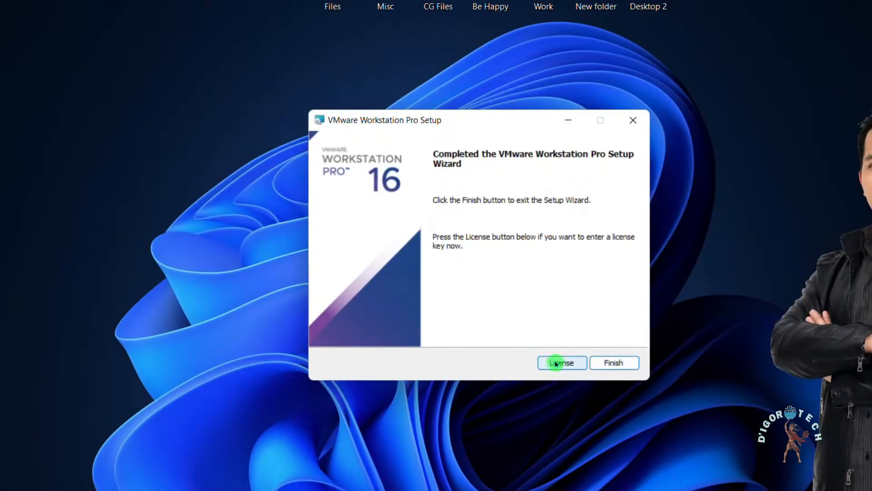
click(556, 363)
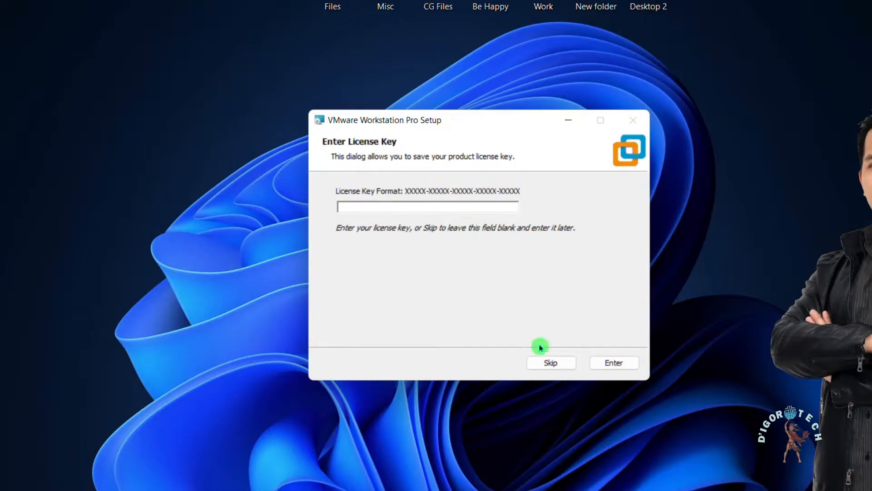
click(550, 362)
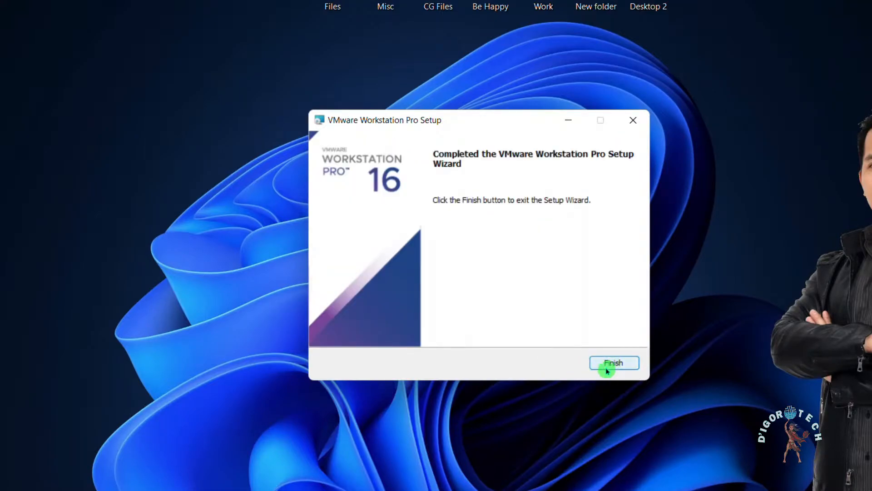
click(614, 363)
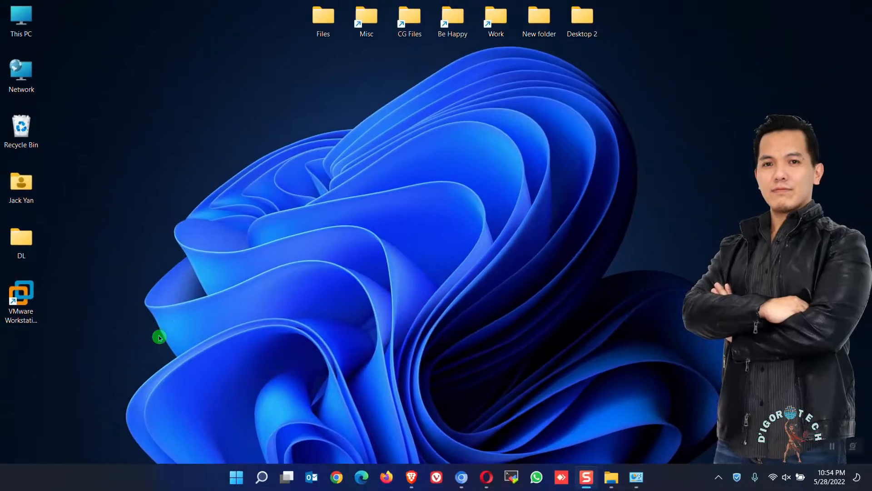
Launch VMware Workstation from the desktop shortcut and activate the 30-day trial
click(30, 308)
click(31, 308)
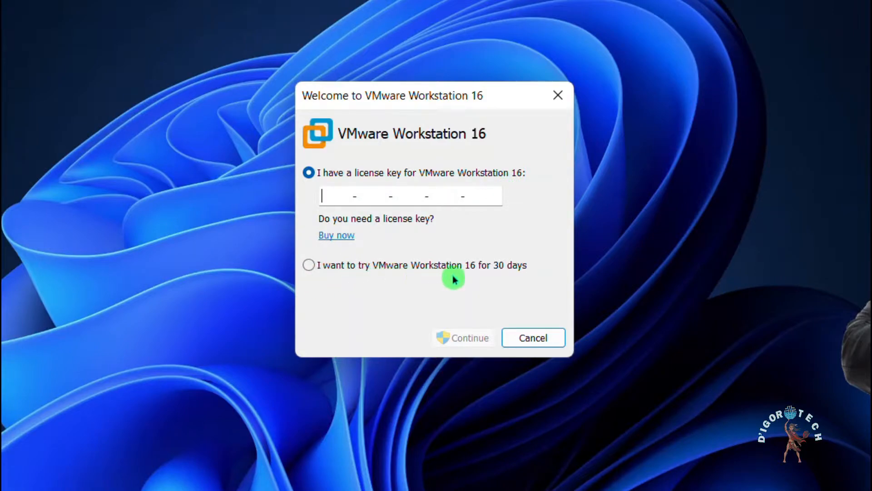
click(308, 267)
click(476, 344)
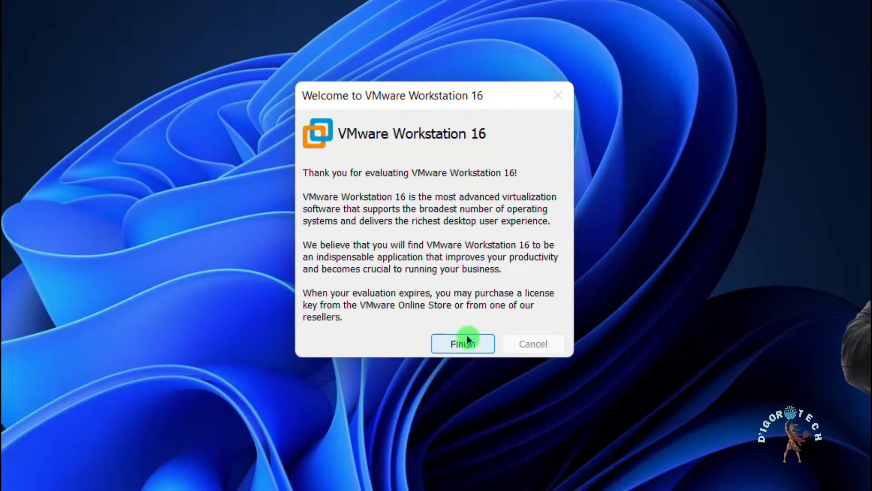
click(464, 344)
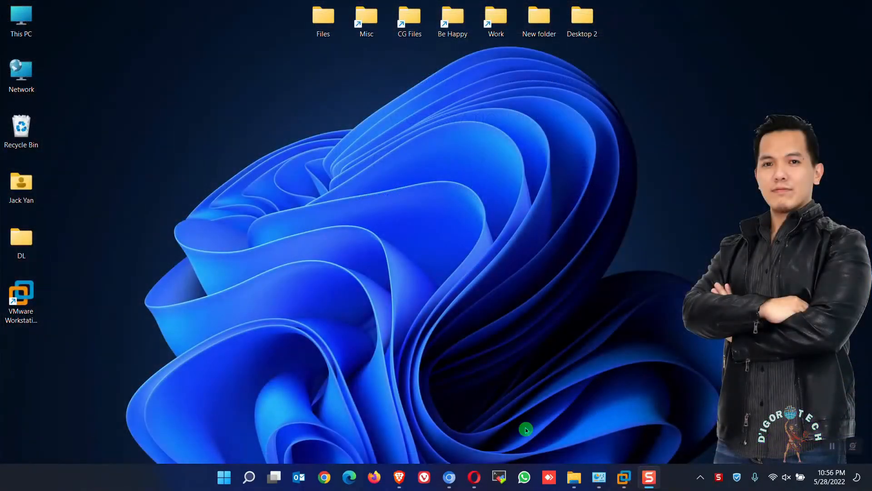
Switch back to the Brave browser, open support.fortinet.com and find the account registration option
click(400, 480)
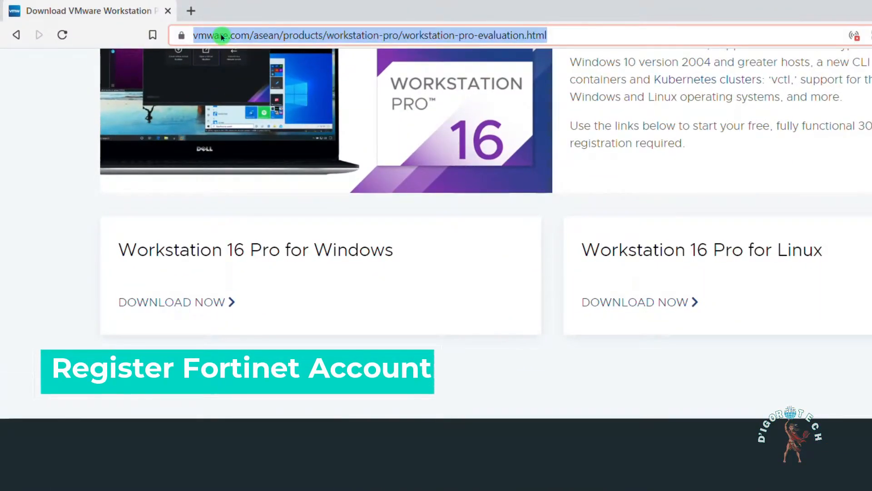
text(support.fortinet.com)
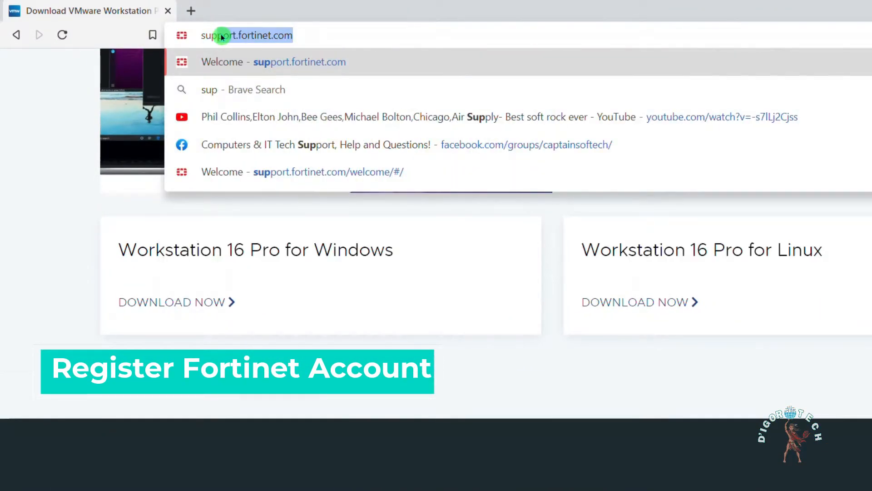
click(297, 34)
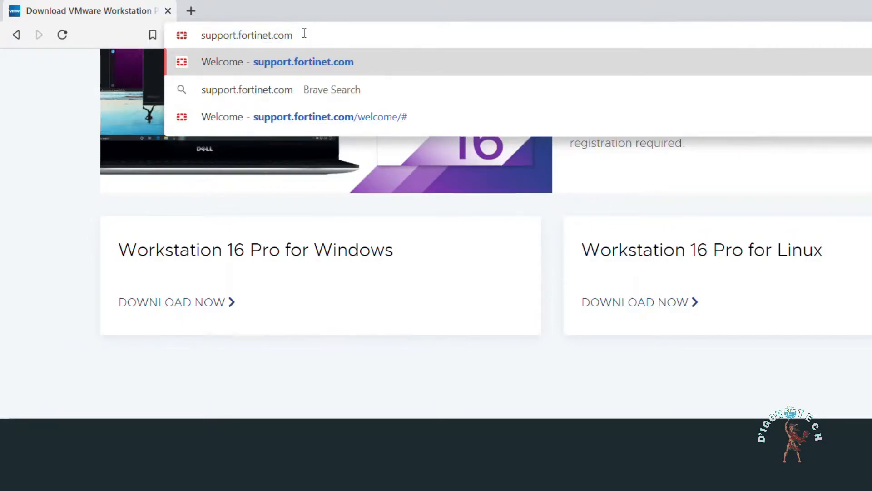
key(Return)
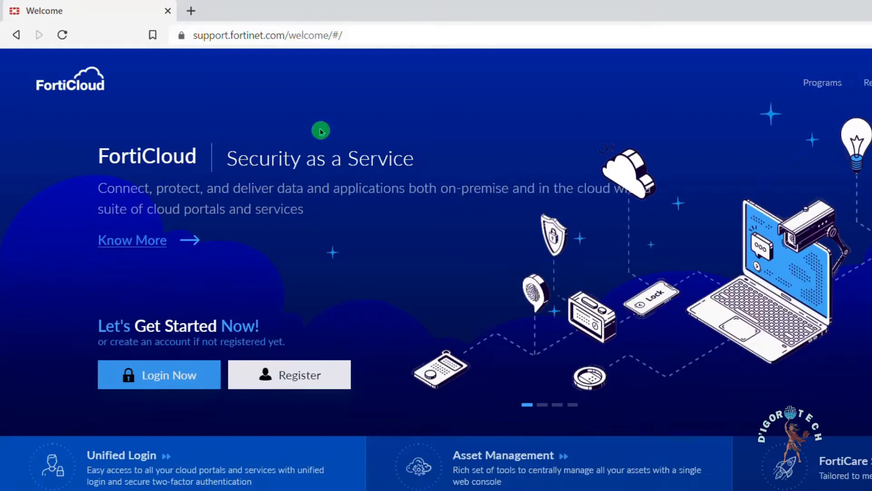
scroll(306, 258, down, 2)
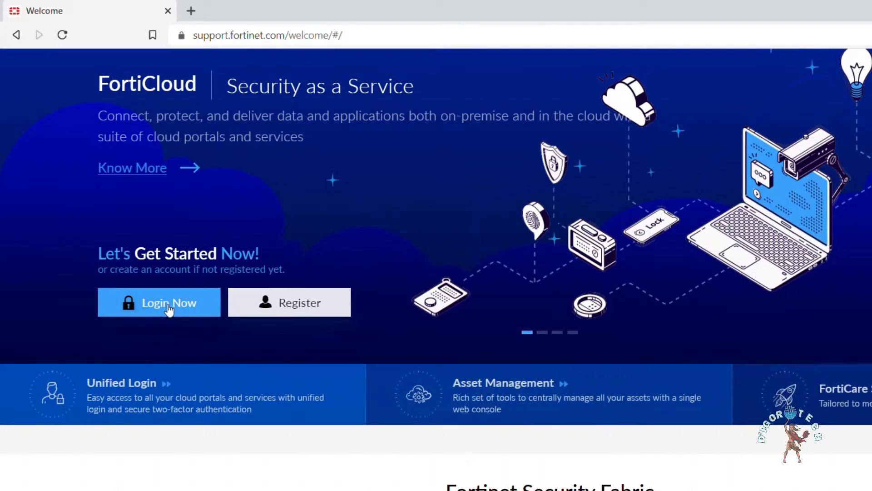
Start the FortiCloud account registration and submit the account email address
click(297, 315)
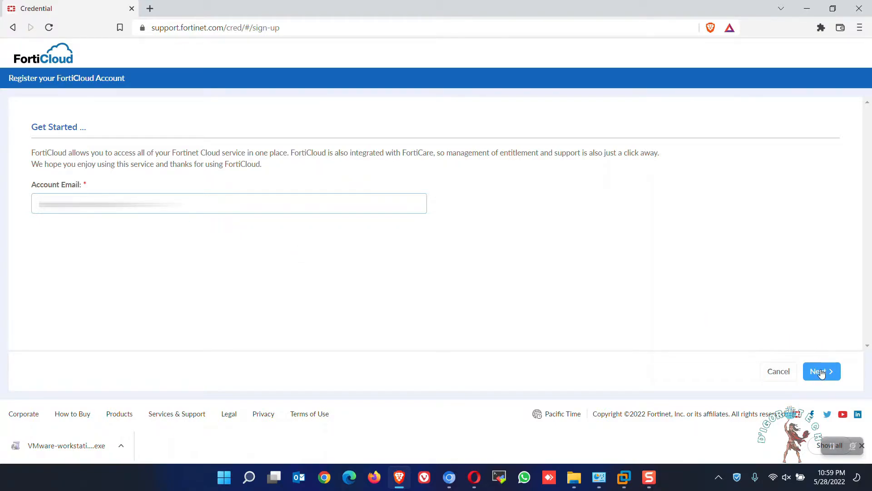
click(820, 372)
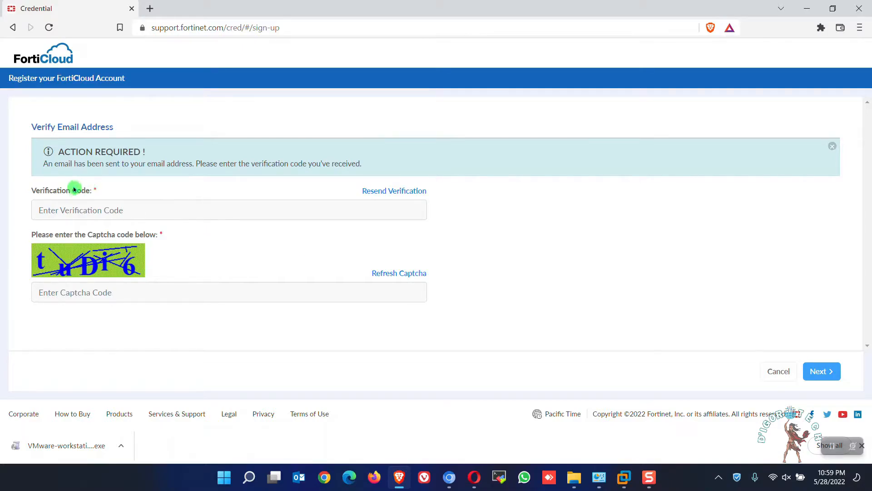
Open Gmail in a new browser tab, open the Fortinet verification email and copy its security code
click(150, 8)
text(gmail.com)
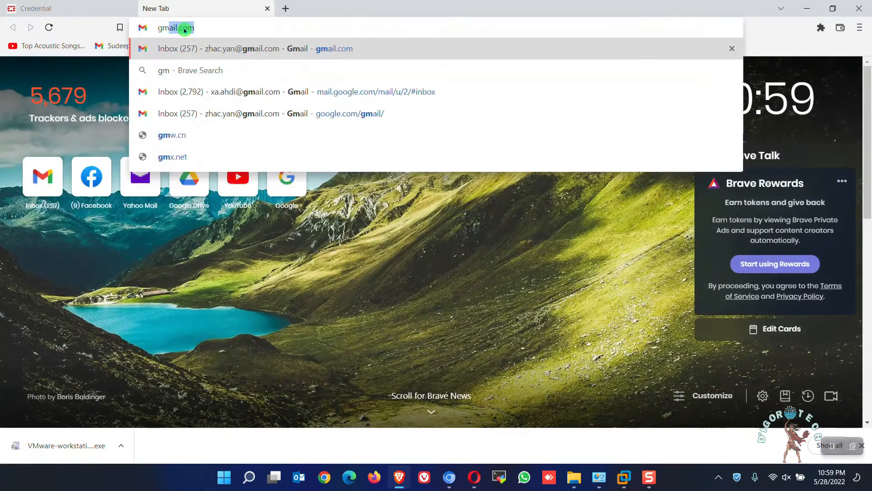
key(Return)
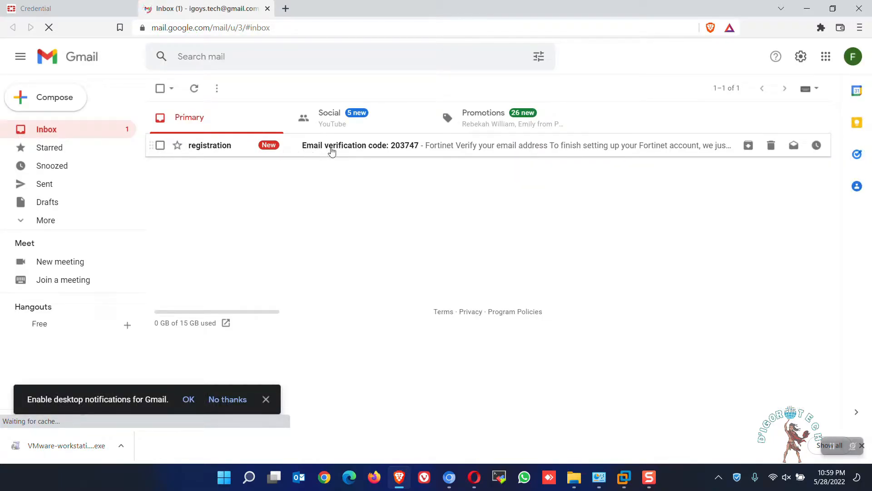
click(90, 8)
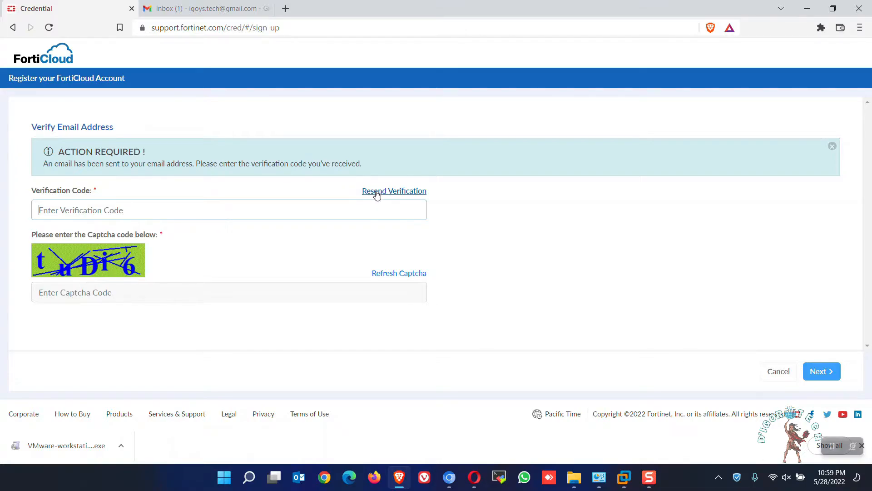
click(243, 9)
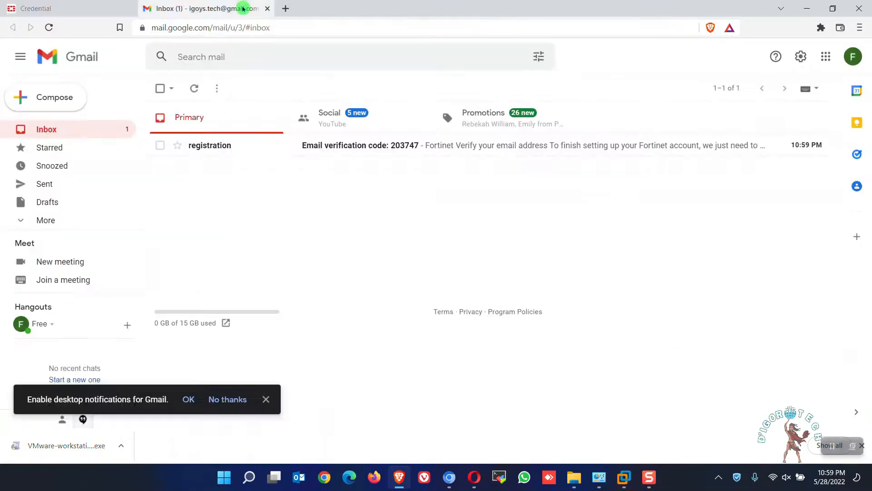
click(387, 146)
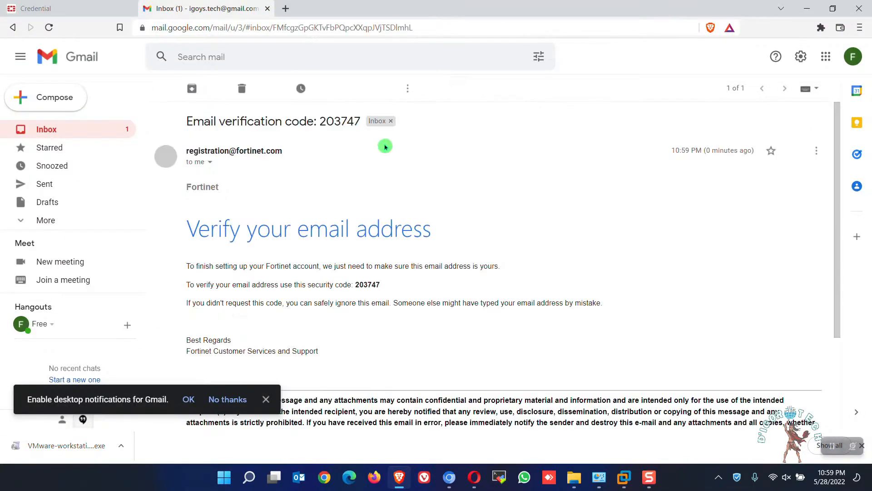
scroll(386, 205, down, 2)
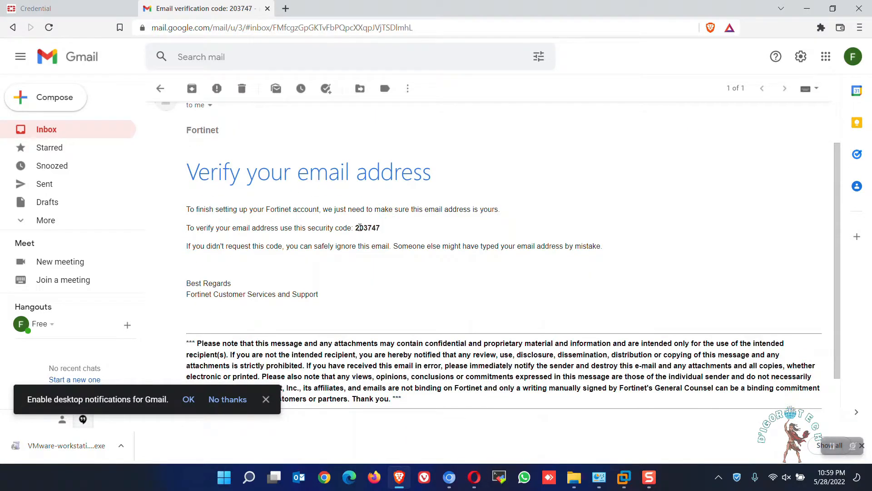
drag(354, 229, 389, 226)
key(ctrl+c)
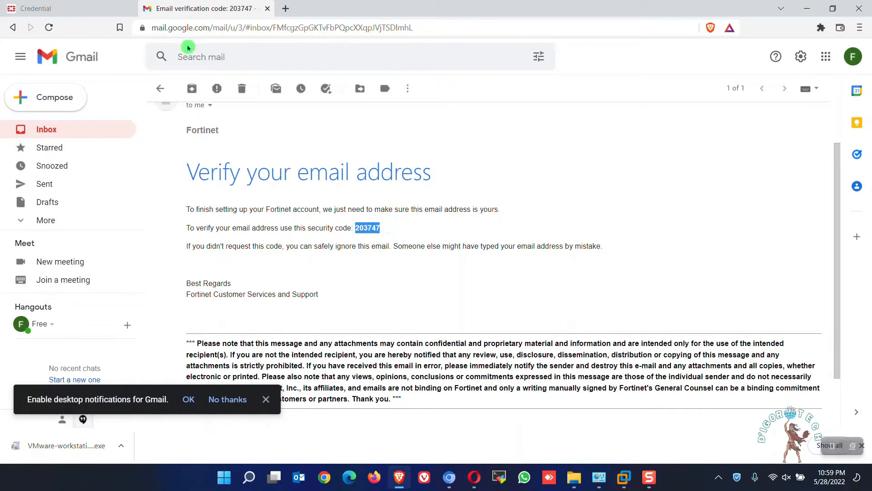
Return to the FortiCloud registration page, paste the verification code, enter the captcha code and continue to the credentials
key(ctrl+shift+Tab)
key(ctrl+v)
click(78, 293)
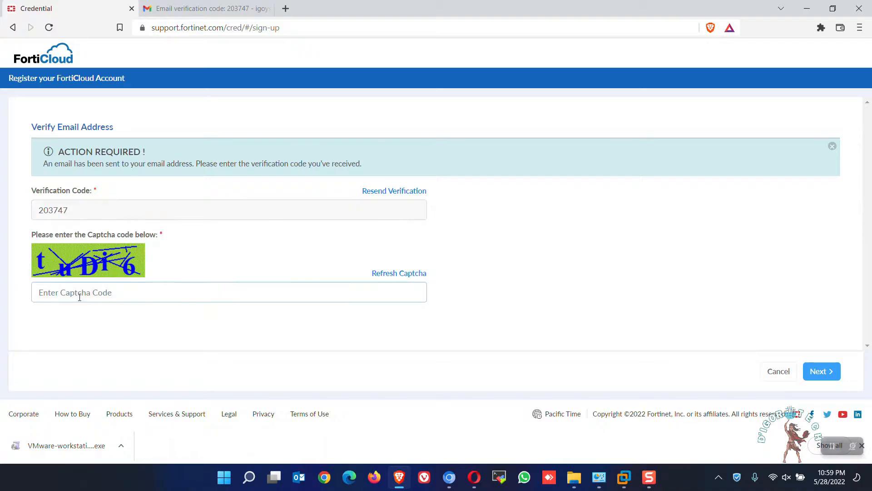
text(tuDi6)
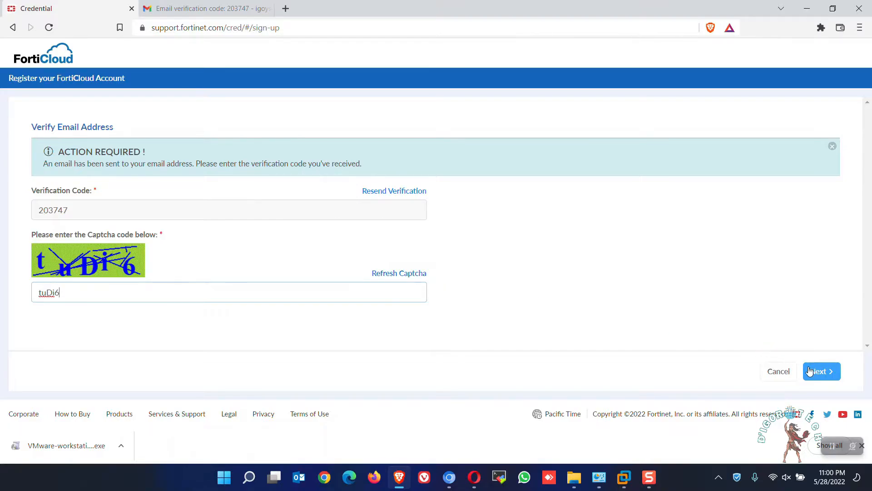
click(814, 372)
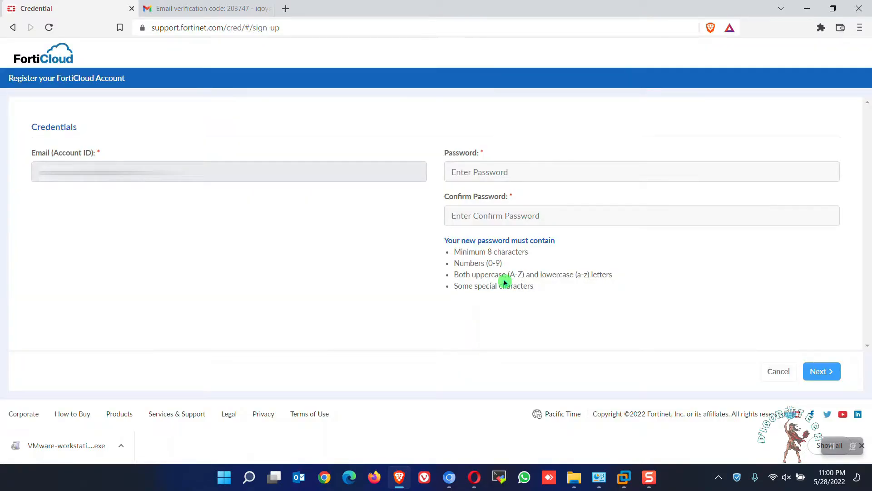
Review the password requirements, enter and confirm the new account password, and continue to the account information
click(463, 171)
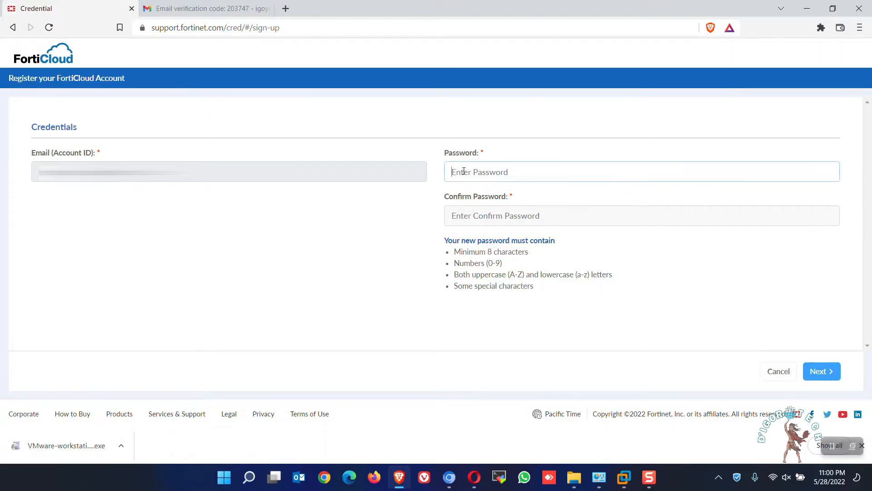
drag(526, 253, 452, 256)
drag(504, 264, 613, 275)
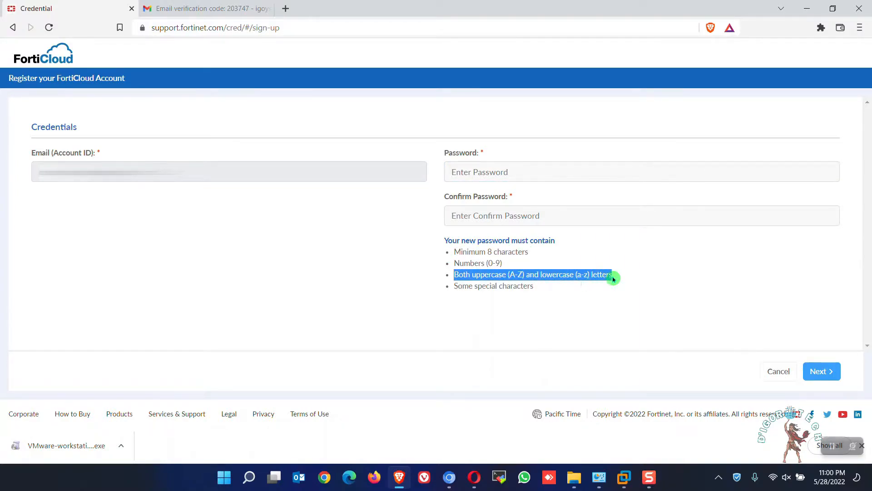
drag(454, 286, 535, 289)
click(502, 168)
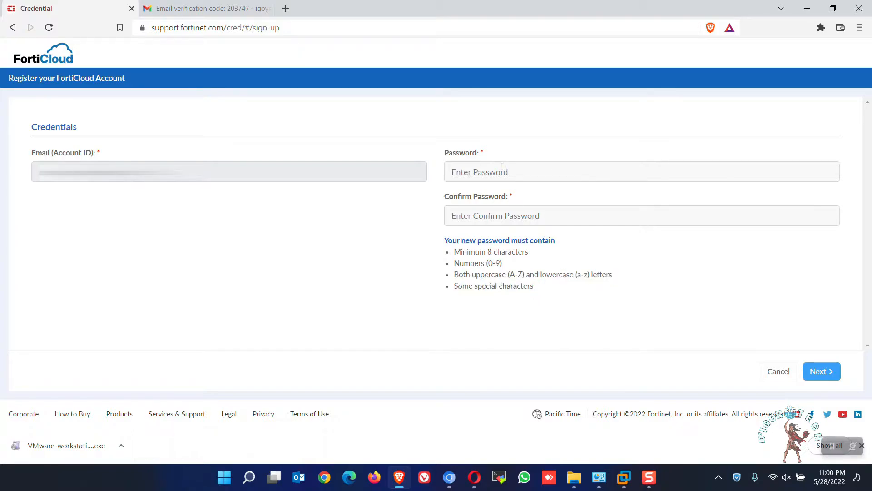
text(••••••••••)
key(Tab)
text(••••••••••)
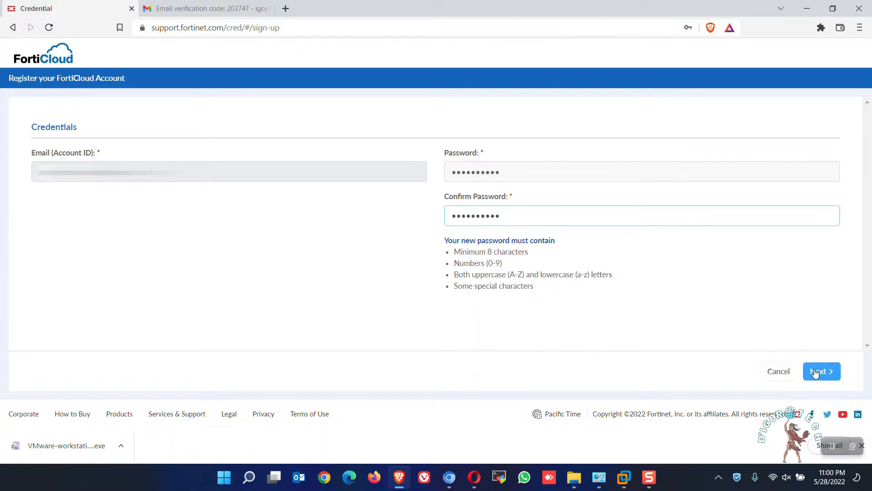
click(819, 373)
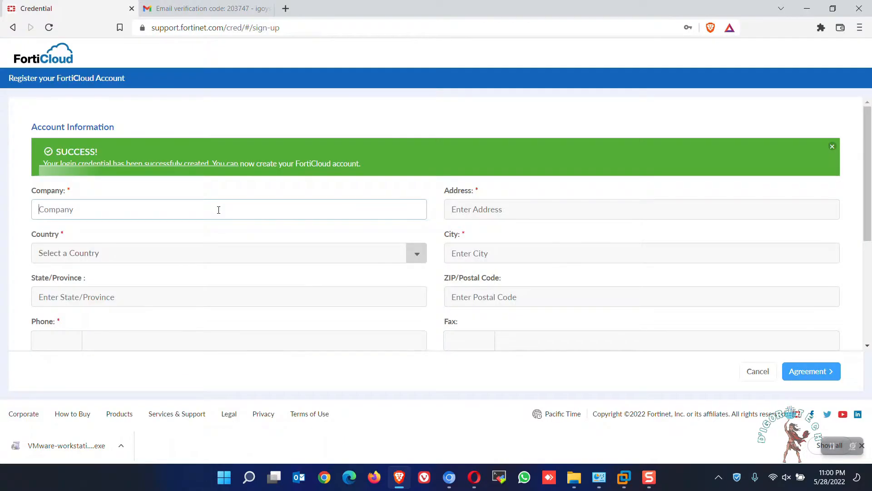
Fill in the company as D IgoroTEch, the phone number and the master user's first and last name, and proceed to the agreement
click(219, 209)
text(D IgoroTEch)
key(Tab)
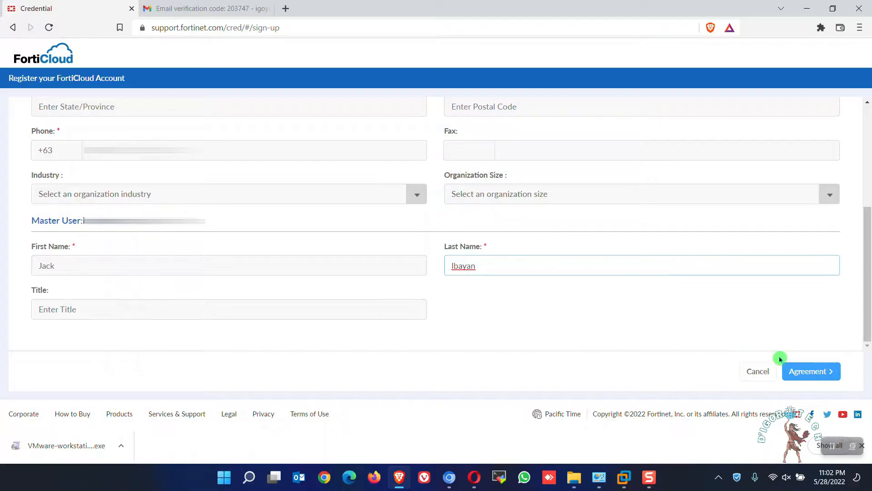
click(809, 371)
Accept the Fortinet Service Terms & Conditions, register the account and complete the registration
click(37, 333)
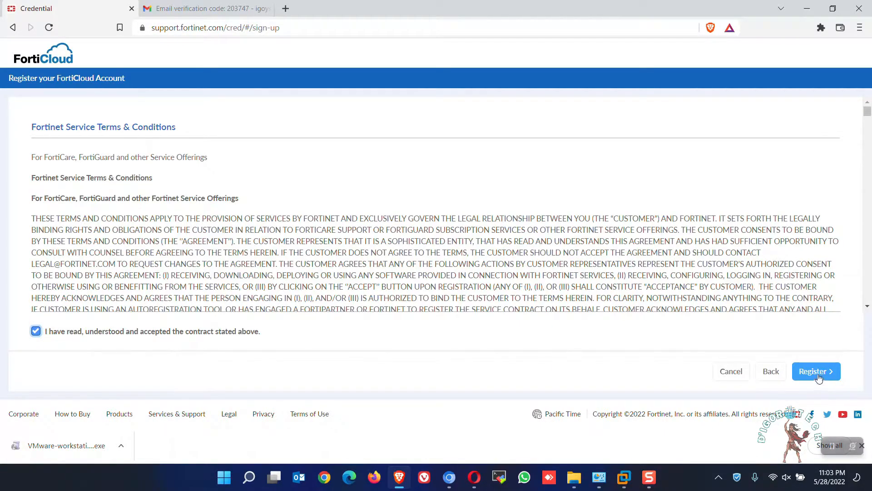
click(814, 371)
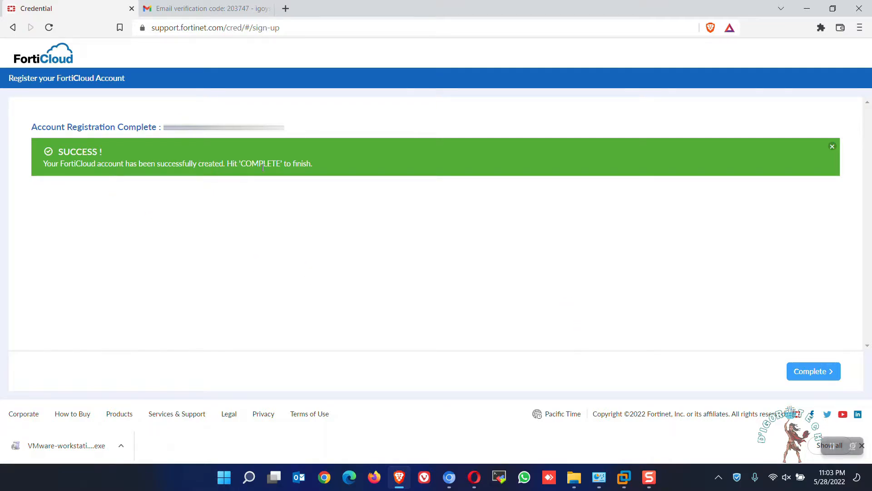
click(813, 371)
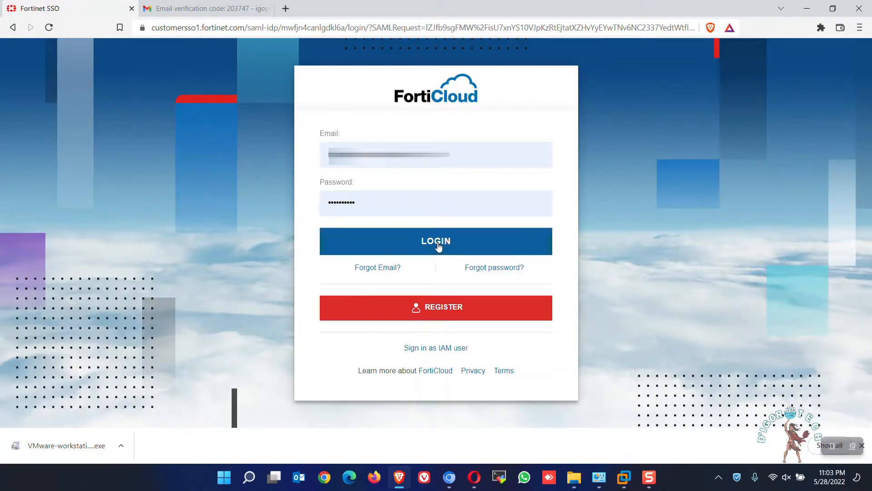
Log in to FortiCloud with the new account and open the VM images download page
click(398, 232)
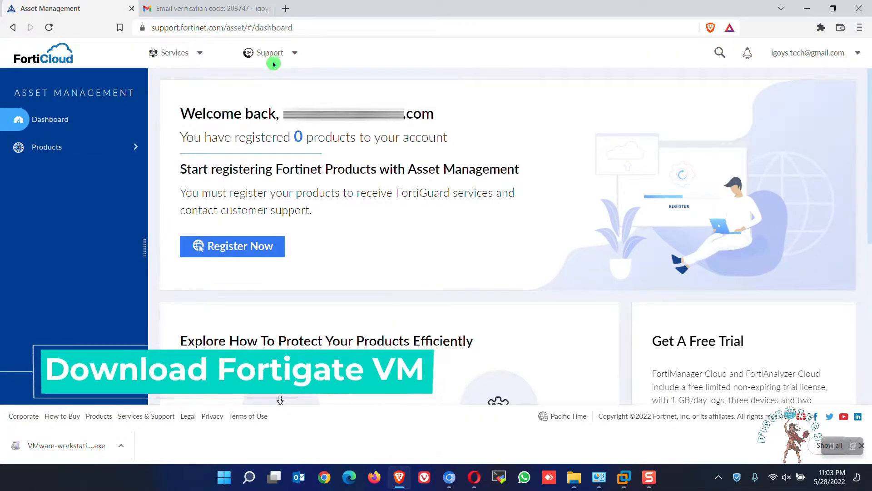
click(295, 56)
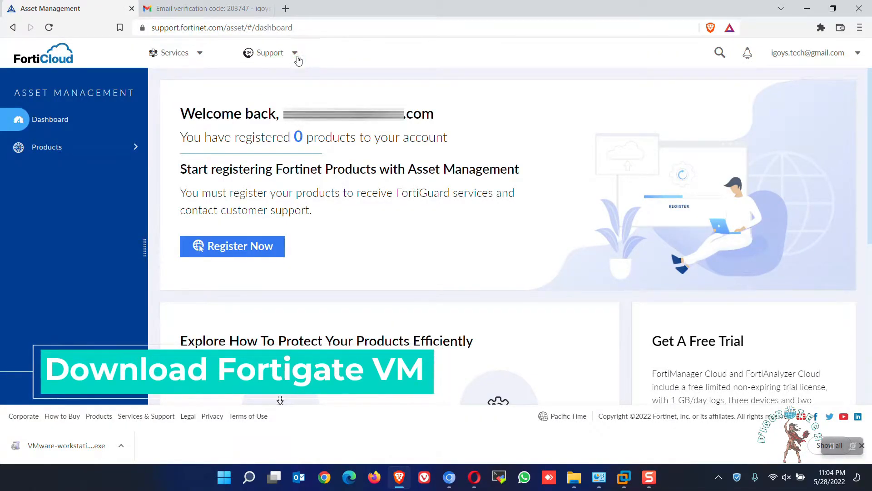
click(288, 111)
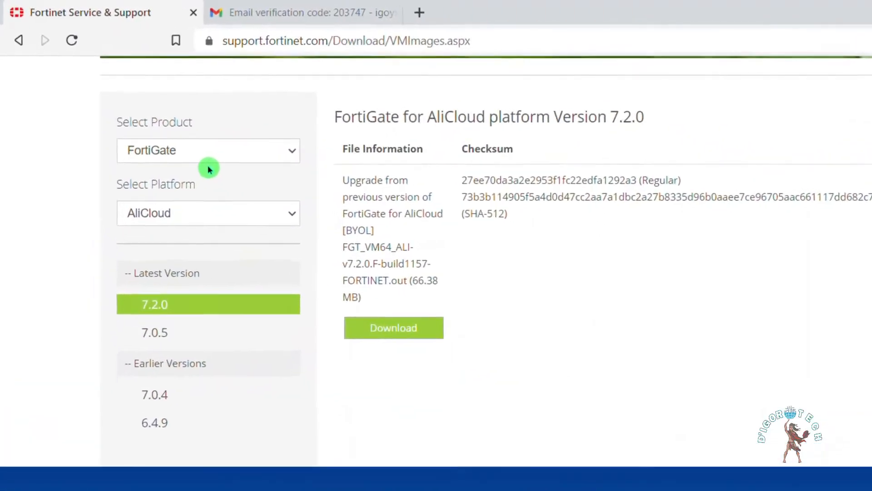
Set the platform for the FortiGate product to VMWare ESXi, using the latest version 7.2.0
drag(199, 123, 121, 122)
click(171, 142)
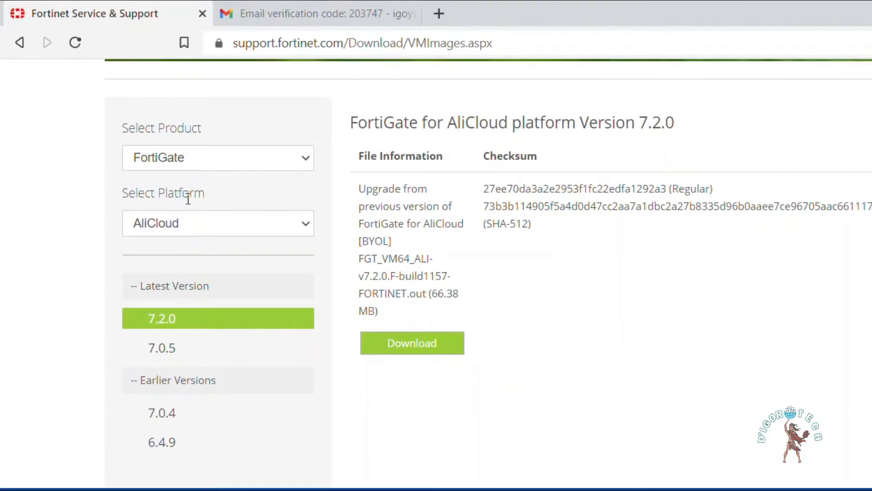
click(175, 225)
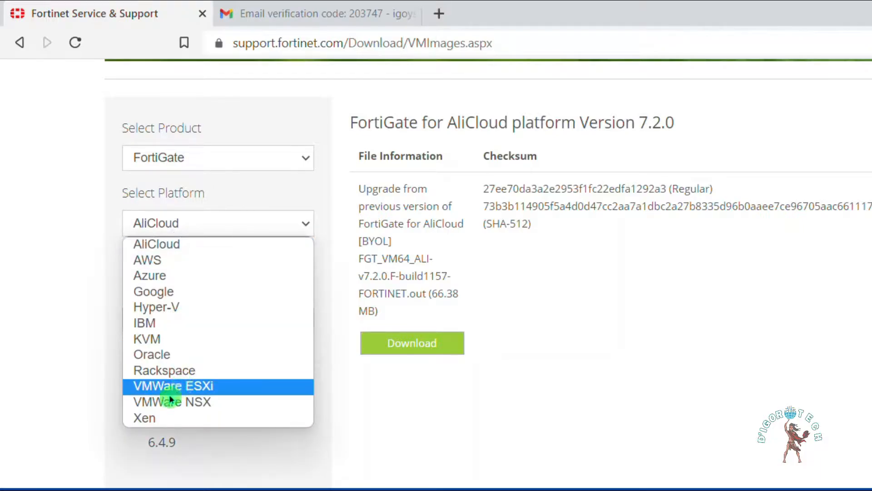
click(186, 389)
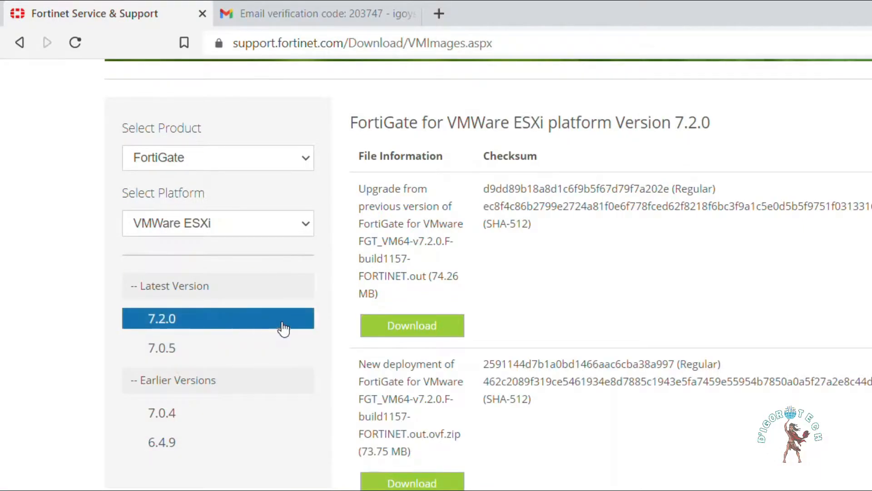
click(211, 338)
drag(141, 289, 205, 287)
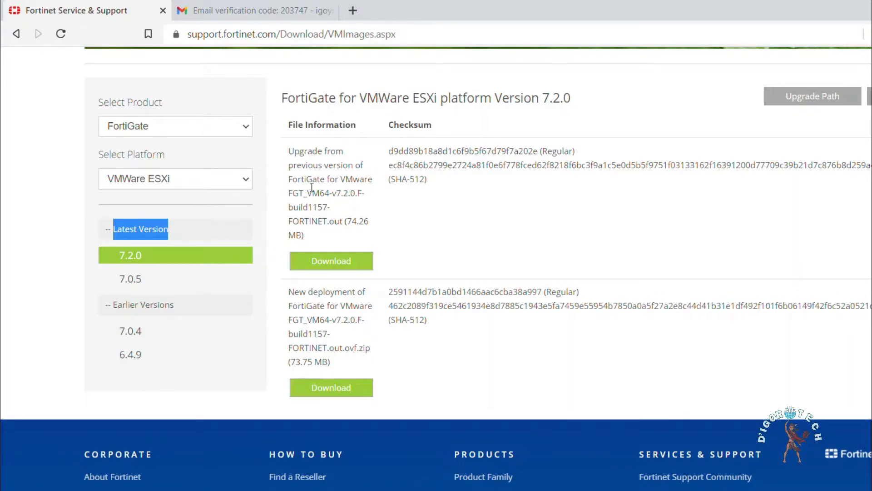
Download the new deployment package FGT_VM64-v7.2.0.F-build1157-FORTINET.out.ovf.zip for VMware and save it in the DL folder on the desktop
drag(289, 152, 372, 181)
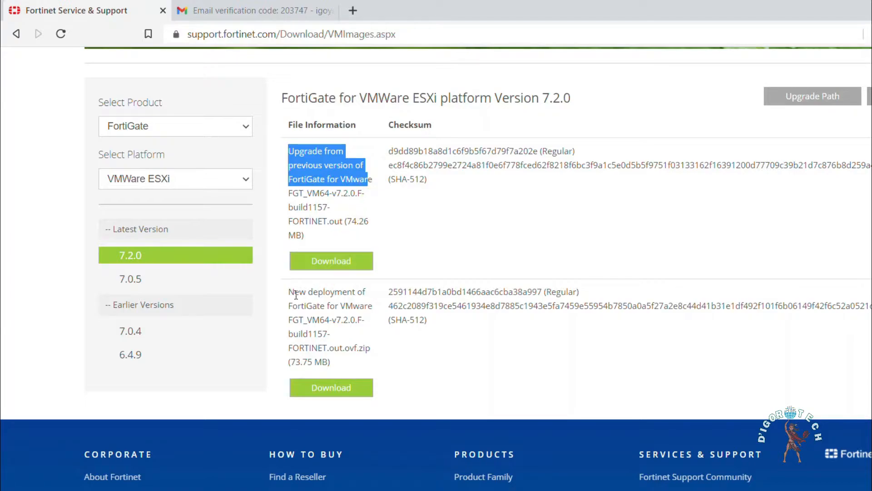
drag(289, 295, 367, 320)
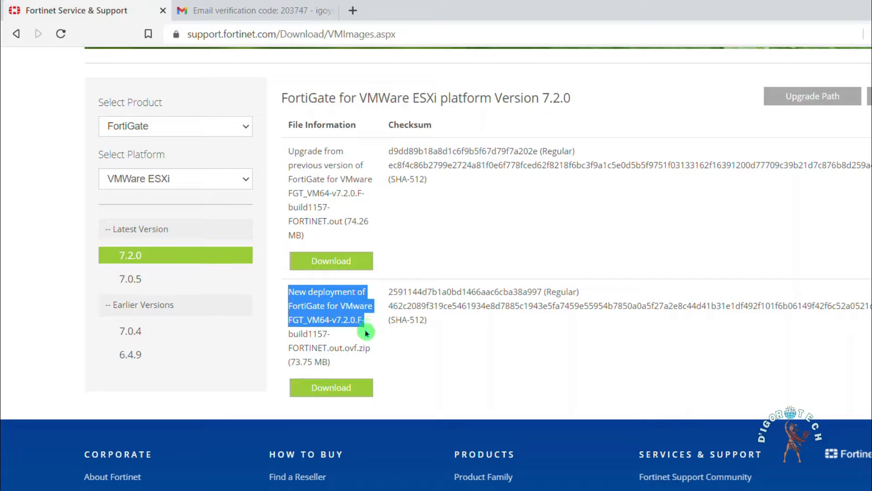
click(363, 335)
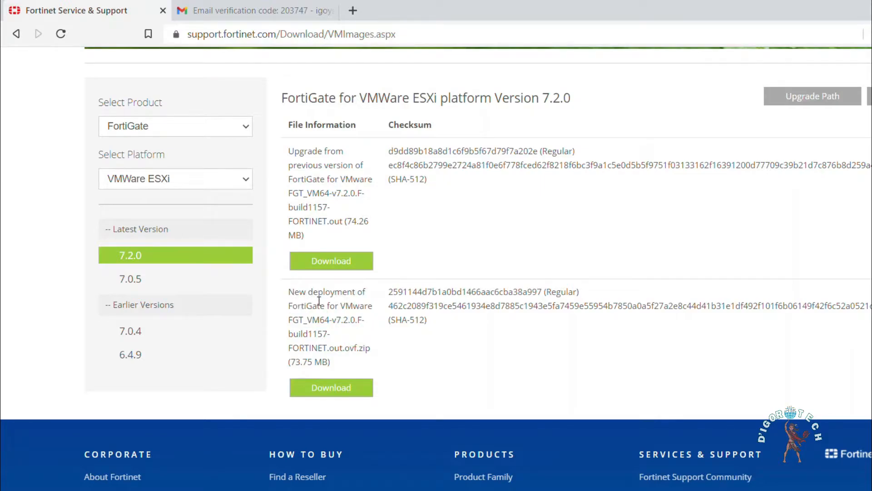
click(323, 387)
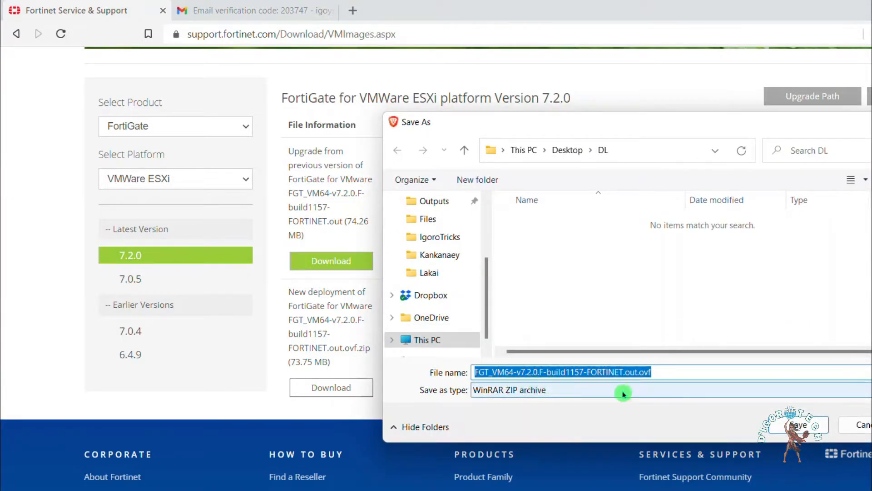
click(799, 425)
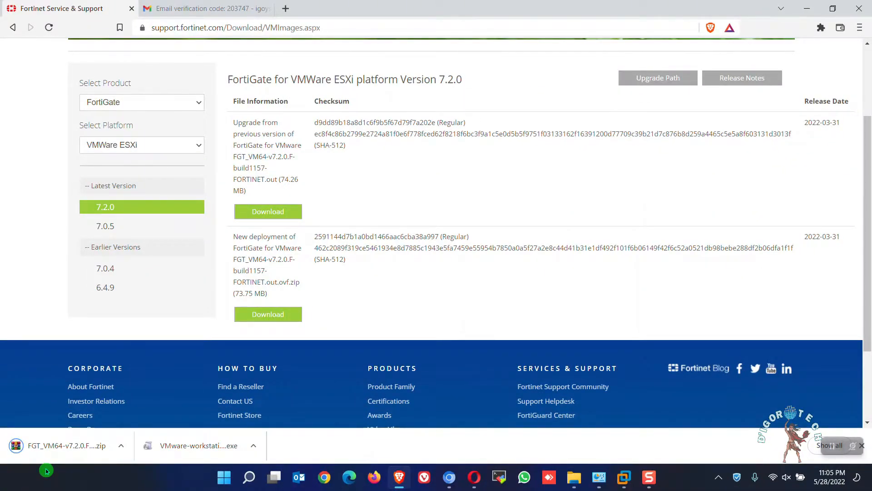
Show the downloaded FGT_VM64-v7.2.0.F ZIP archive in its DL folder in File Explorer
click(123, 448)
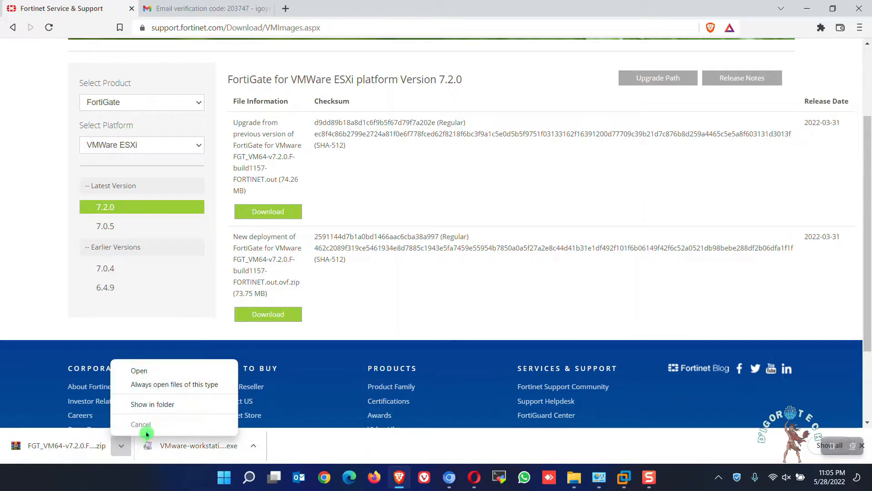
click(152, 404)
click(727, 67)
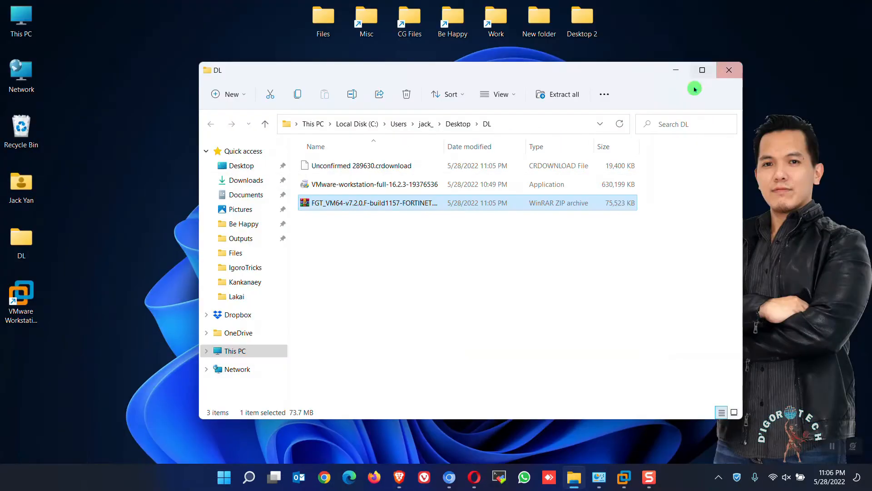
Refresh the DL folder and extract the FGT_VM64-v7.2.0.F-build1157-FORTINET ZIP archive into its own folder there
right_click(363, 242)
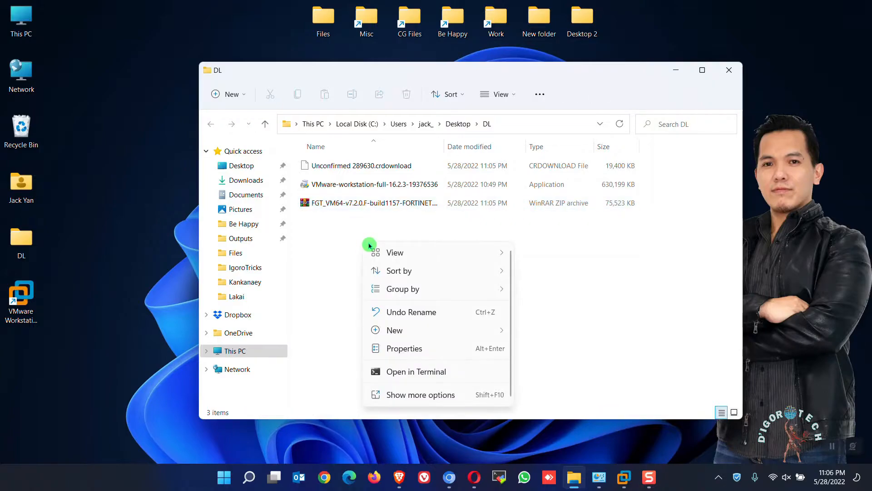
click(404, 391)
click(438, 230)
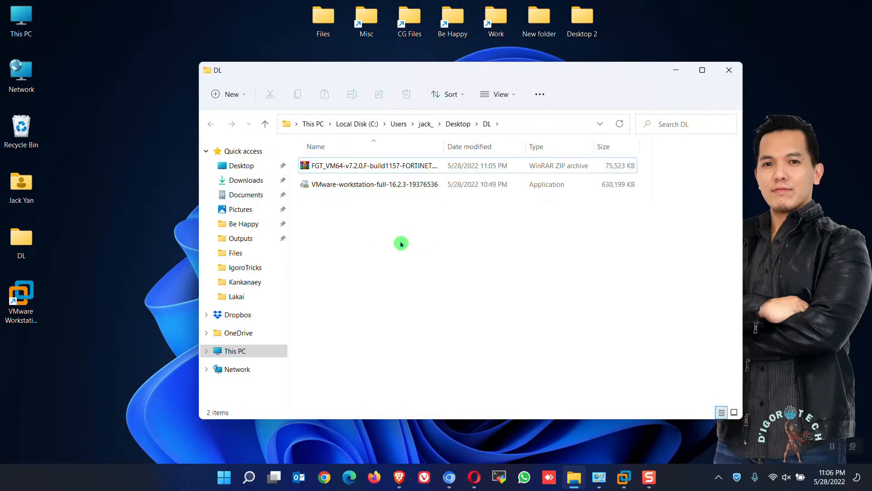
click(350, 165)
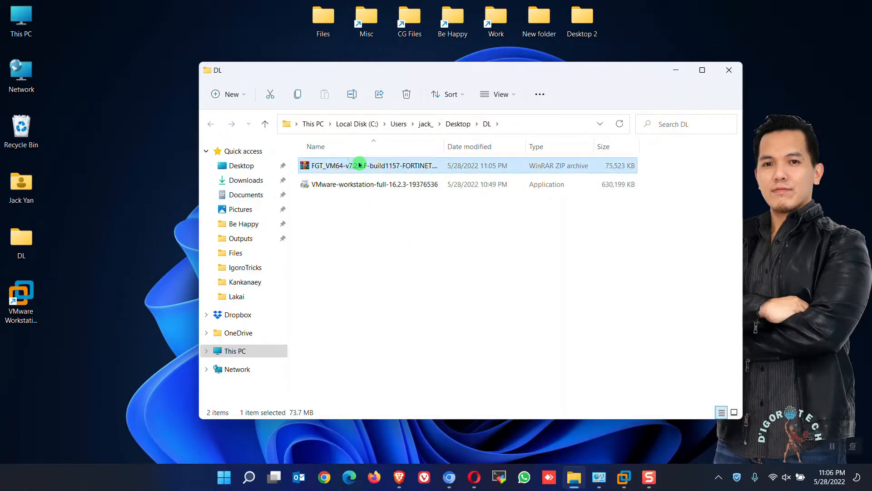
right_click(388, 166)
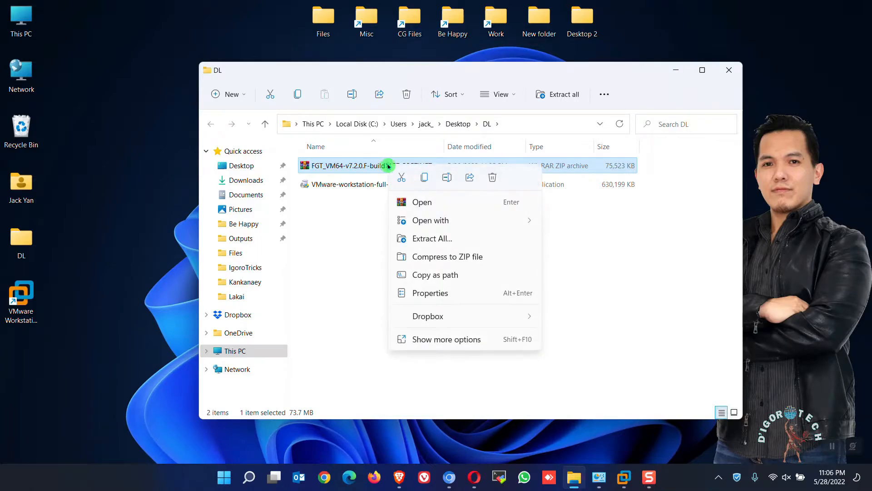
click(431, 239)
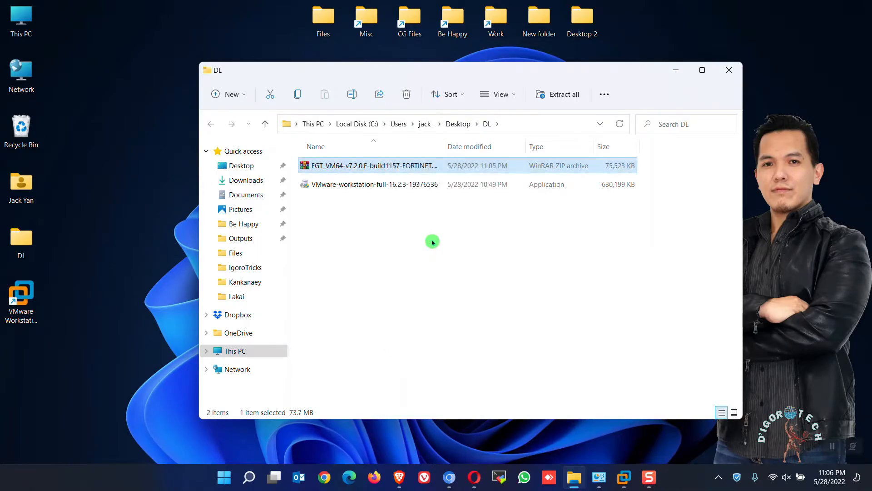
click(523, 353)
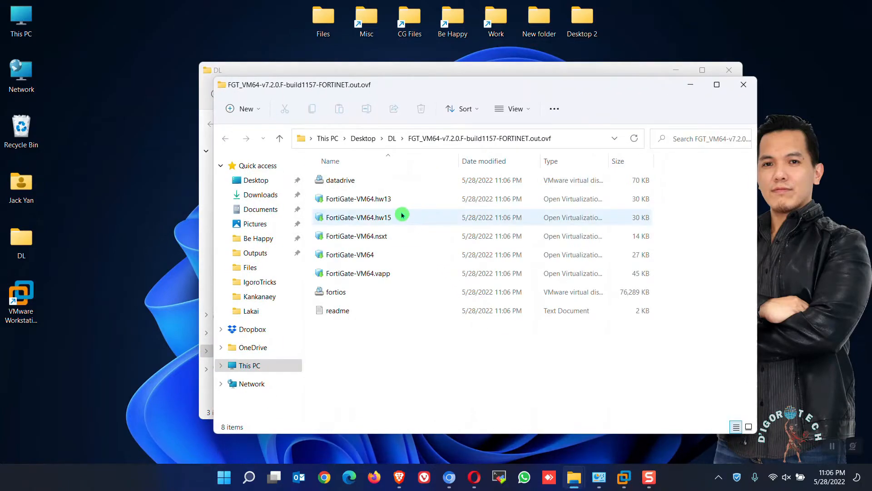
Select the FortiGate-VM64 package in the extracted folder and turn on the display of file name extensions
click(353, 259)
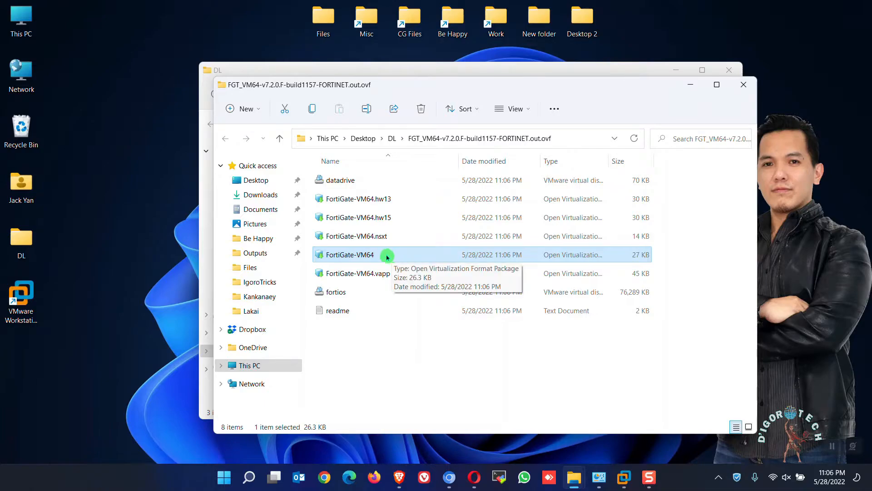
click(509, 109)
mouse_move(559, 302)
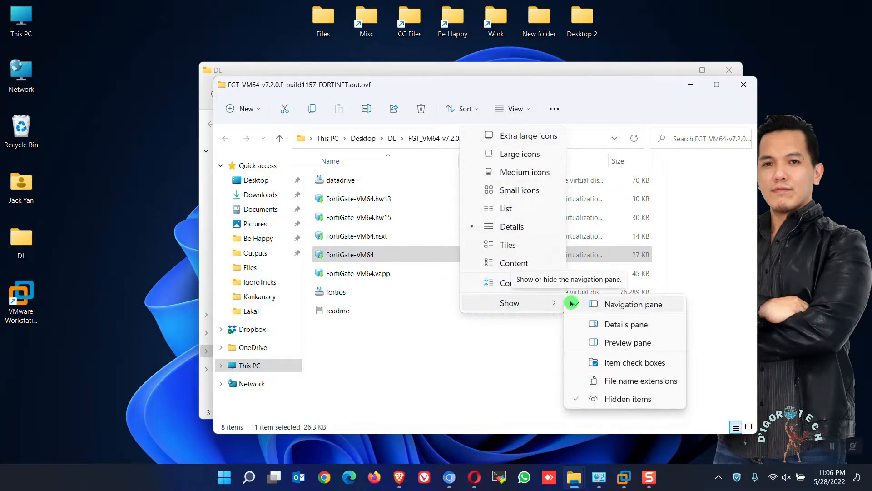
click(611, 381)
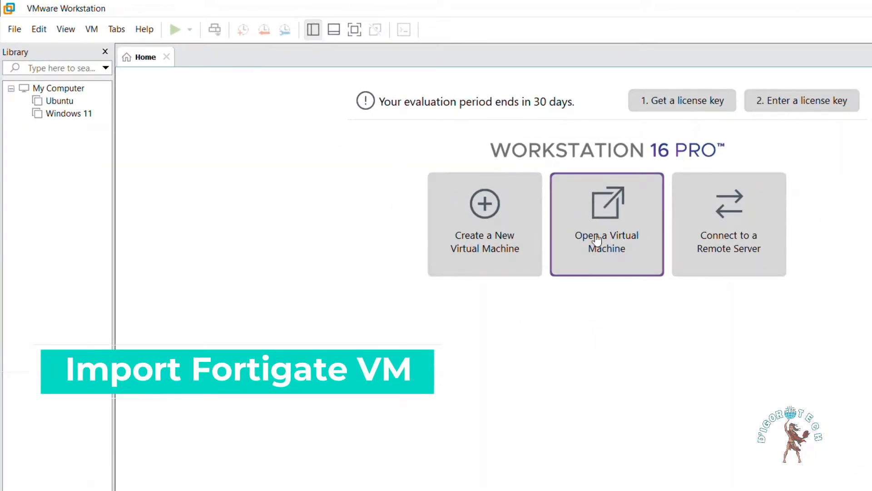
In VMware Workstation, open FortiGate-VM64.ovf from the extracted FGT_VM64-v7.2.0.F folder in DL as a virtual machine
click(573, 242)
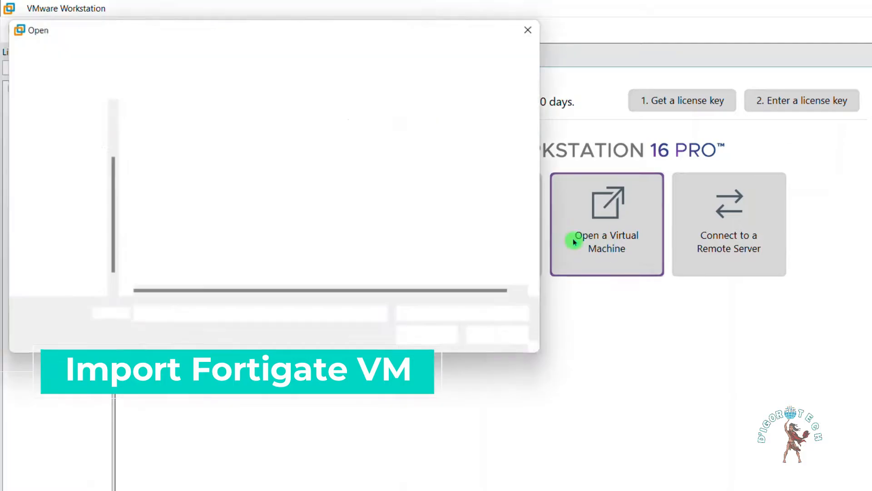
click(68, 134)
click(249, 147)
double_click(249, 147)
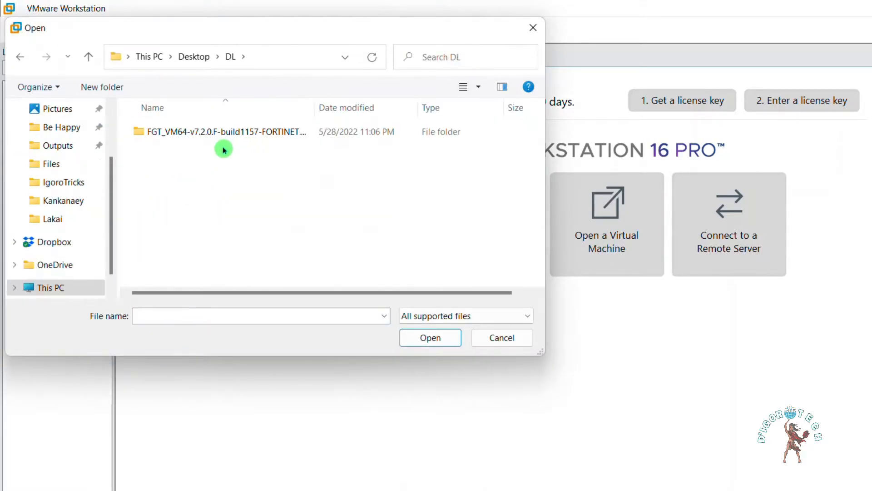
double_click(204, 137)
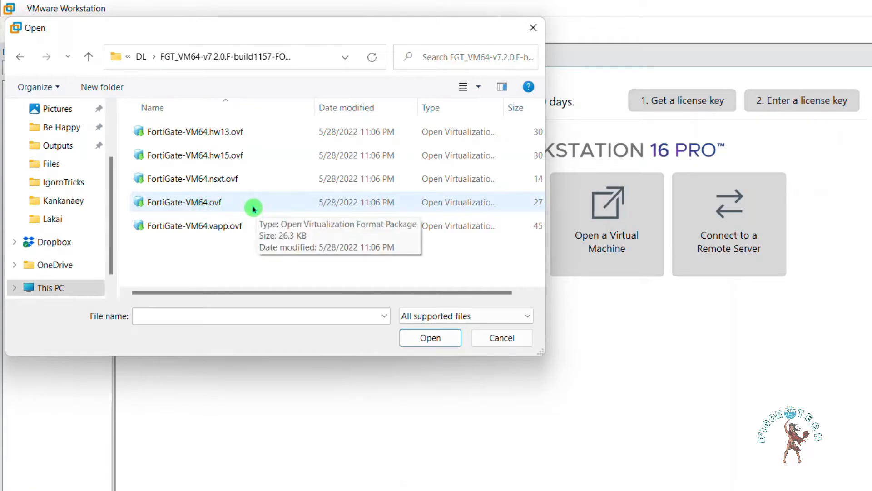
click(215, 205)
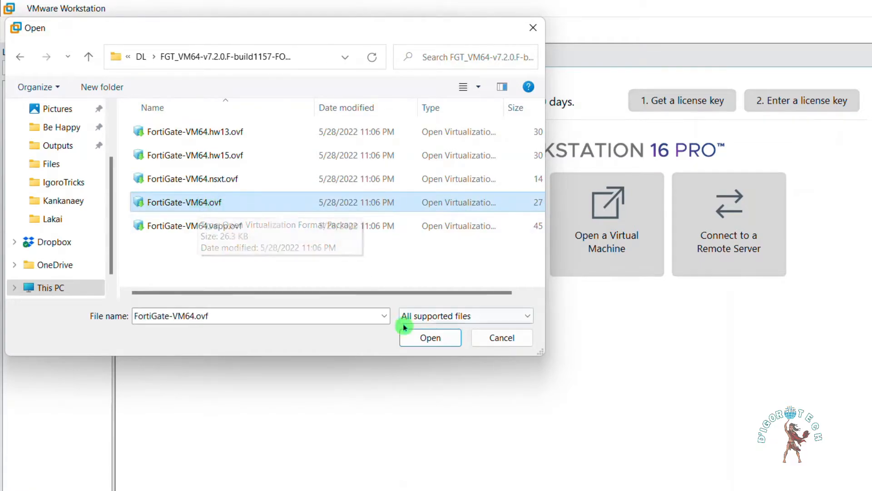
click(424, 339)
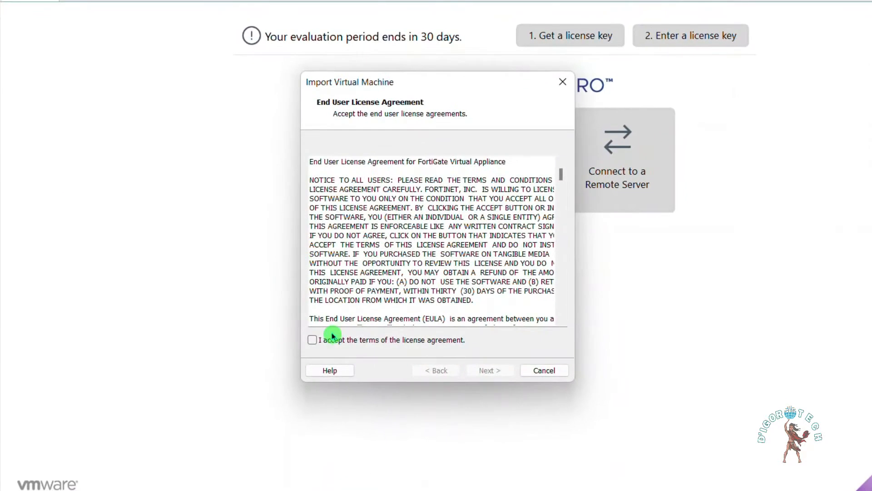
Accept the FortiGate end user license agreement and name the new virtual machine FG-7.2
click(324, 342)
click(487, 371)
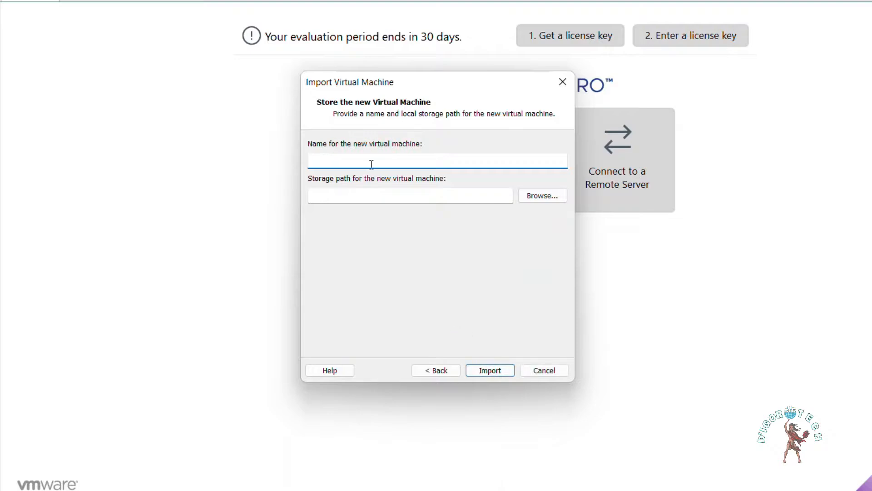
text(FG-7.2)
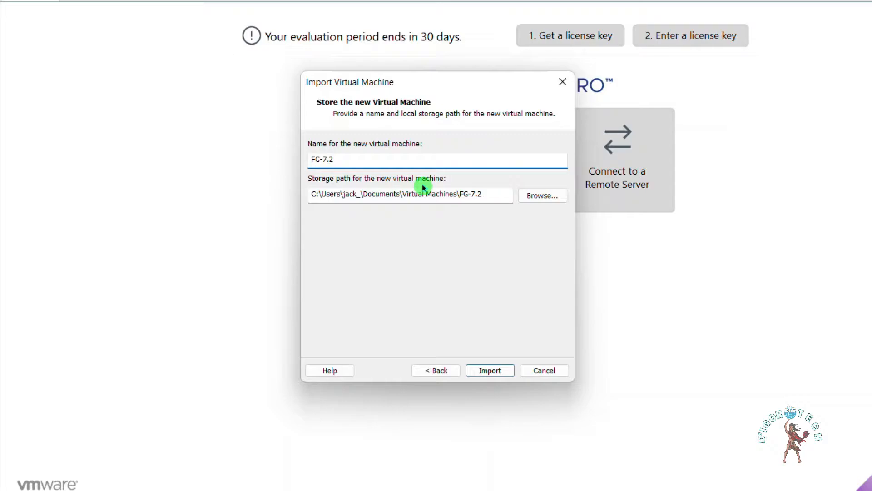
Set the storage path to a new FG-7.2 folder inside VM's on Local Disk (D:) and import the virtual machine
click(542, 199)
scroll(409, 228, down, 4)
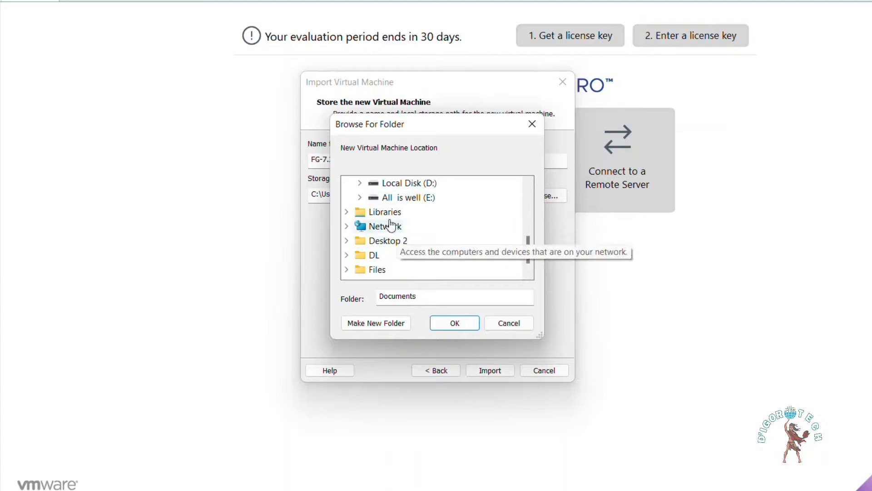
click(361, 183)
scroll(409, 221, down, 2)
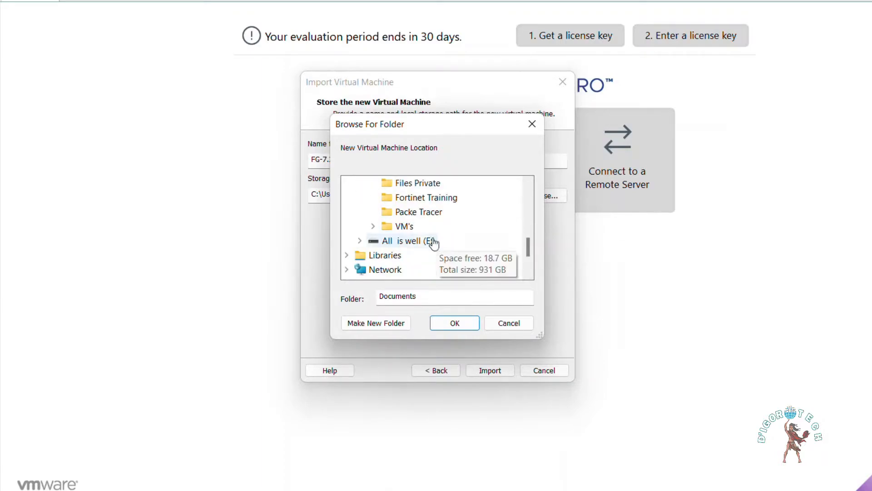
click(375, 226)
right_click(394, 197)
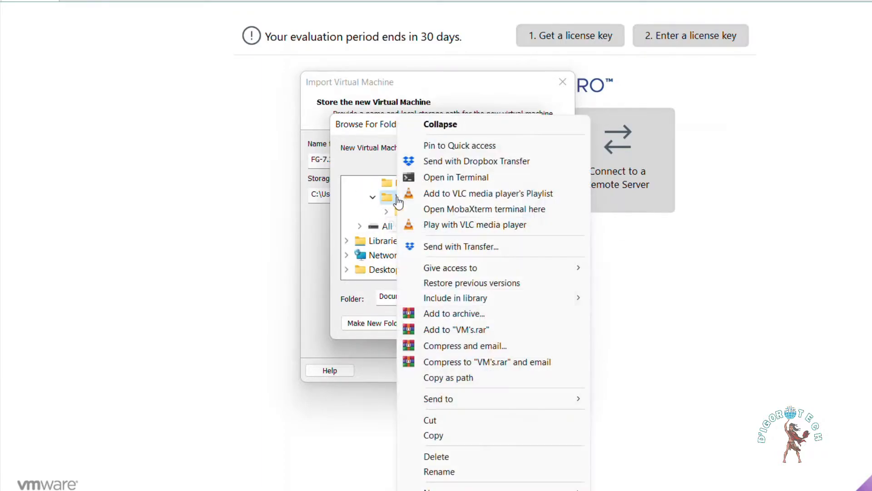
click(627, 489)
text(FG-7.2)
click(526, 293)
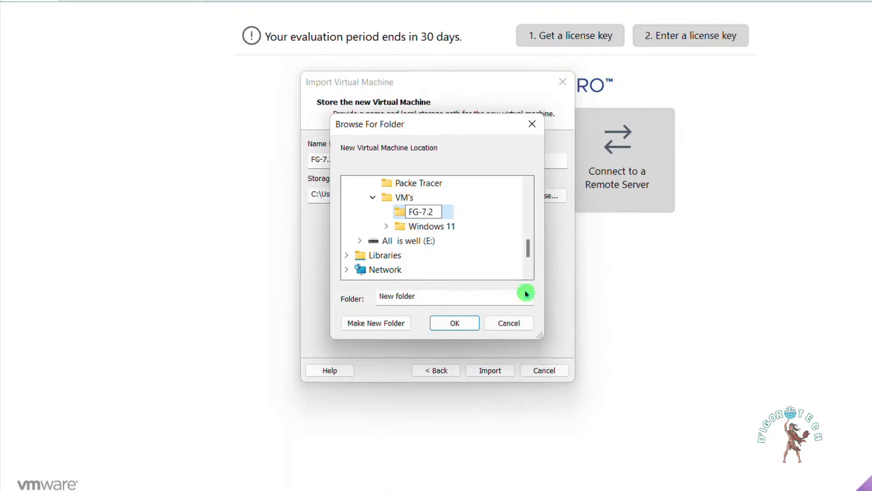
click(454, 322)
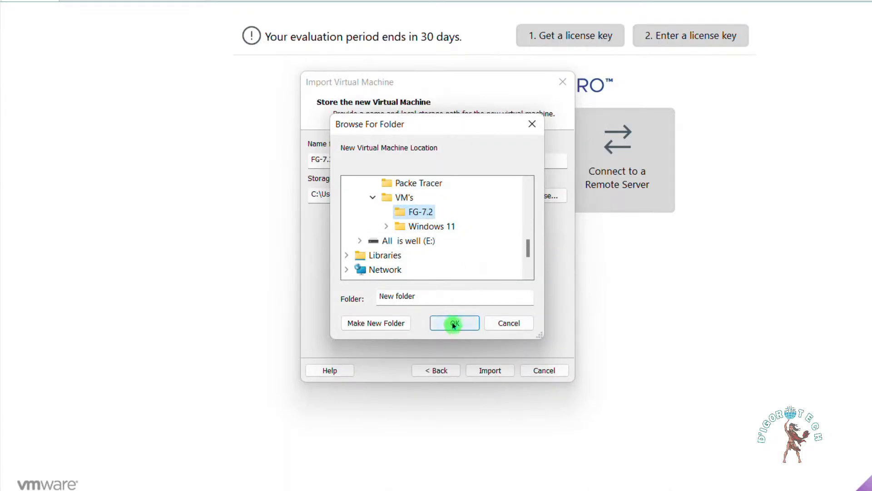
drag(334, 159, 320, 161)
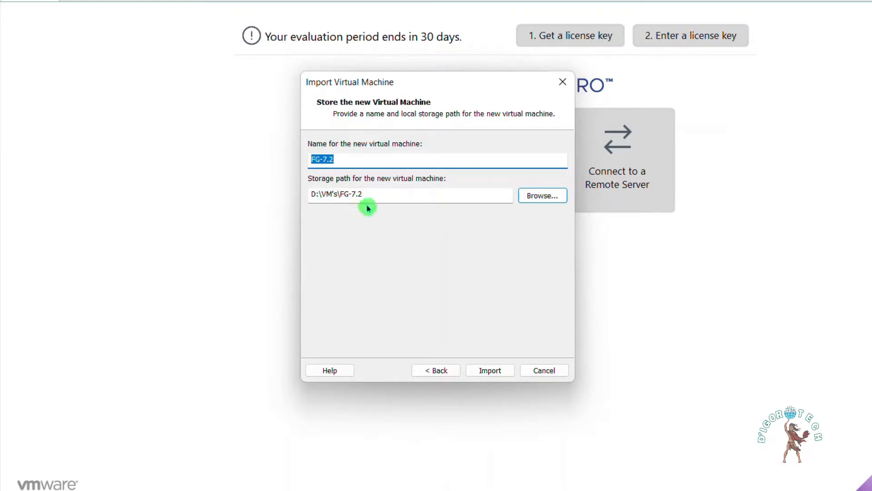
click(491, 379)
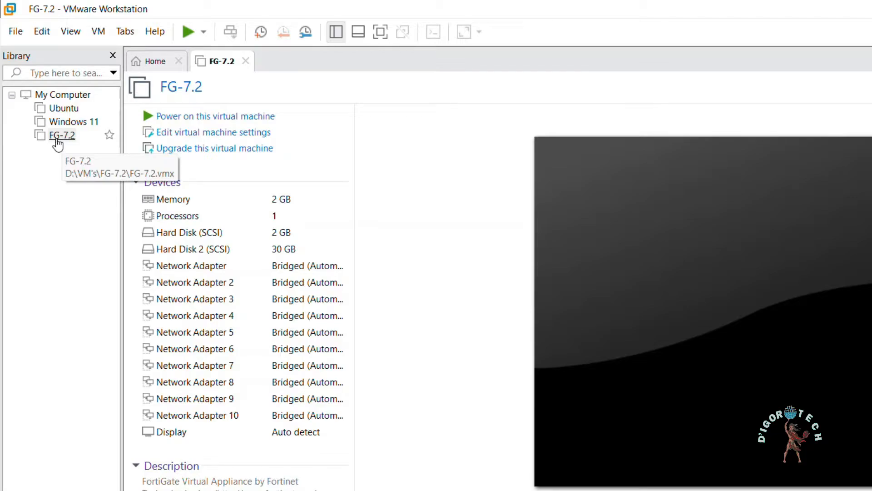
Open the FG-7.2 virtual machine's settings and review its memory, processors, both hard disks and first network adapter
click(58, 150)
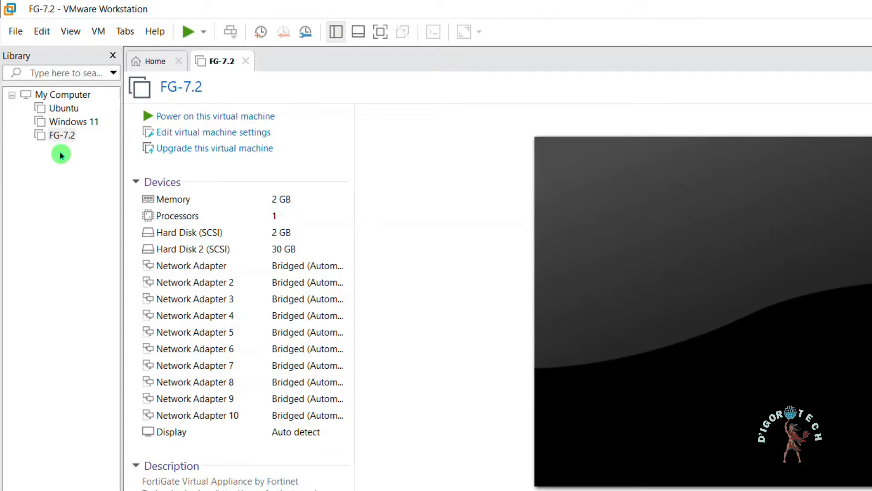
click(224, 132)
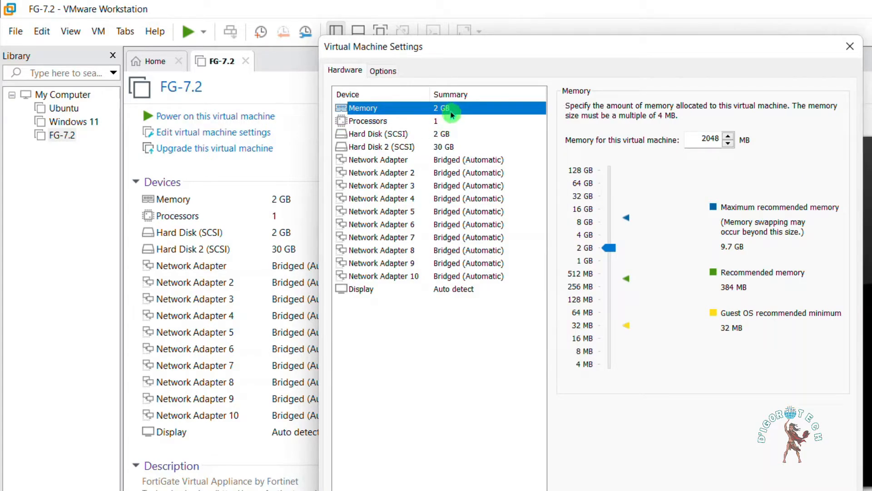
click(443, 121)
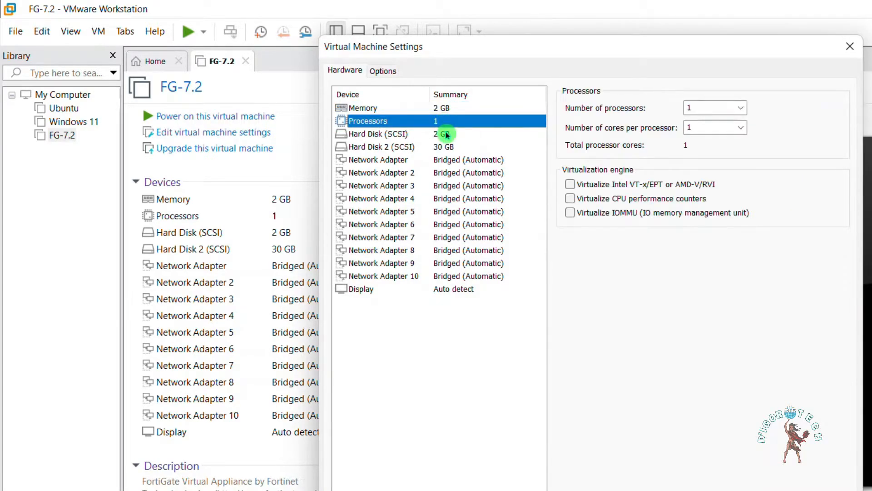
click(448, 135)
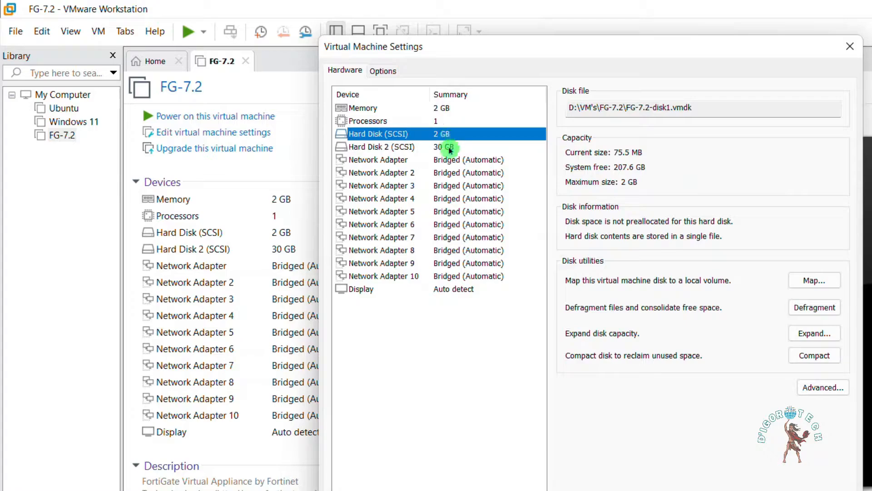
click(448, 146)
click(472, 164)
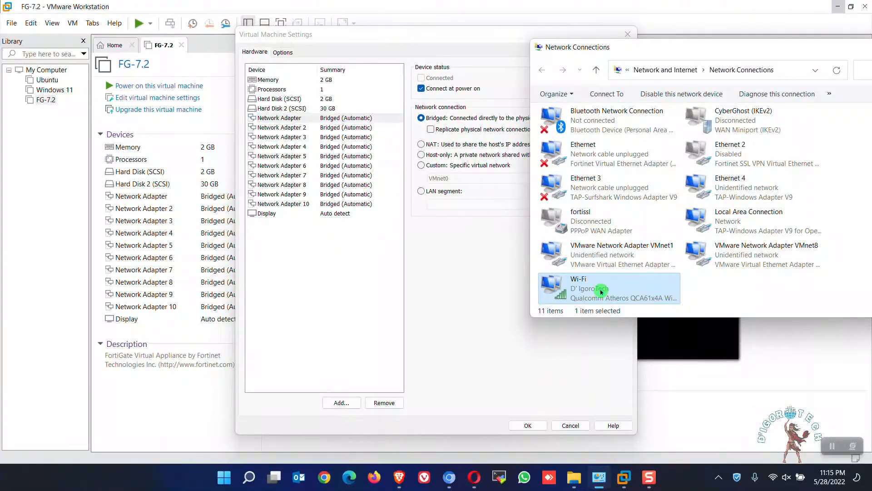
Examine the connection details of the host's Wi-Fi adapter, the physical network behind the bridged adapter
right_click(601, 291)
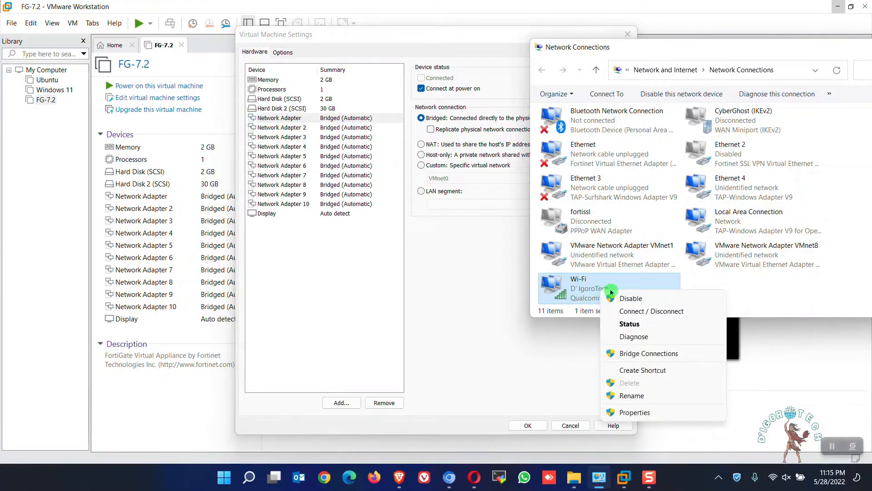
click(630, 324)
drag(508, 122, 654, 68)
click(575, 193)
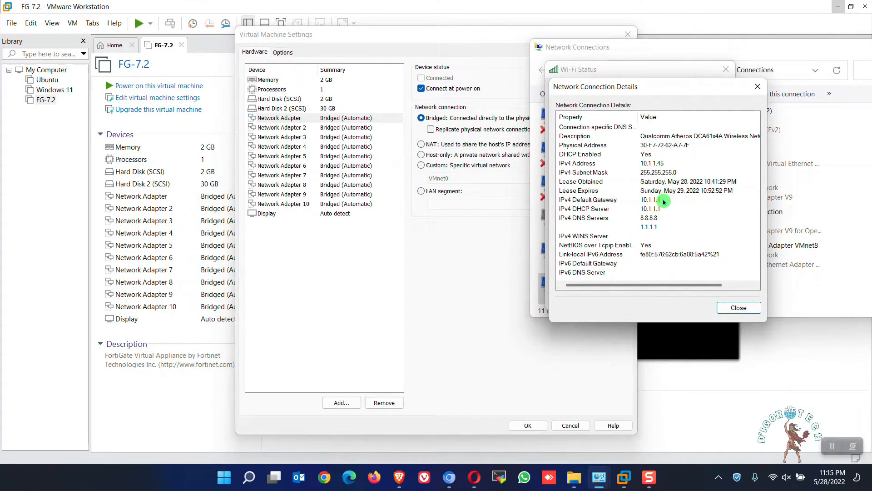
click(663, 200)
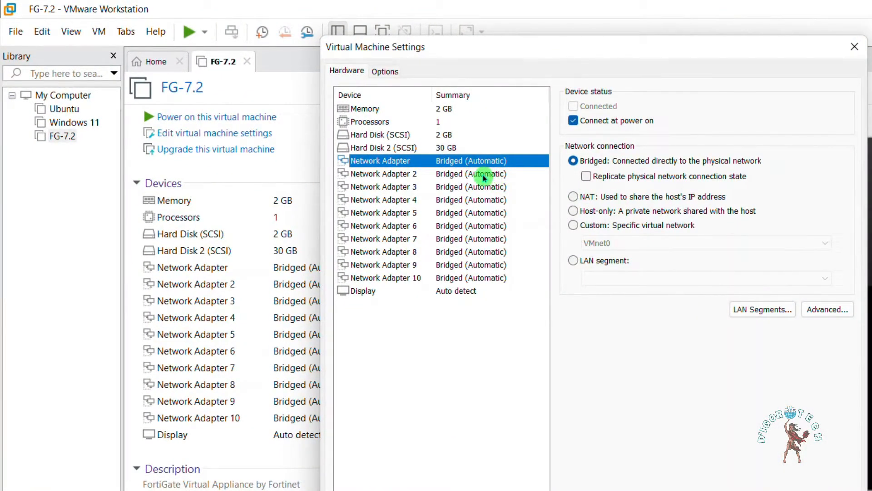
Switch Network Adapter 2 to a LAN segment connection and create a global LAN segment named LAN
click(483, 176)
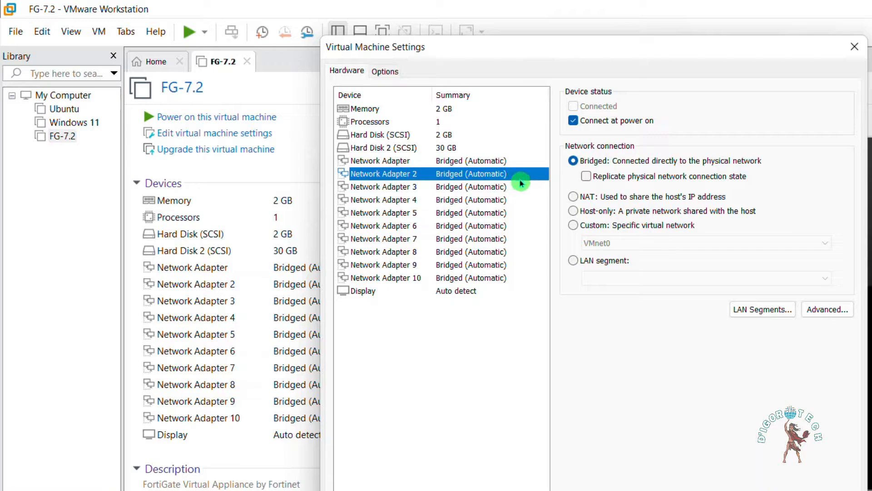
click(574, 264)
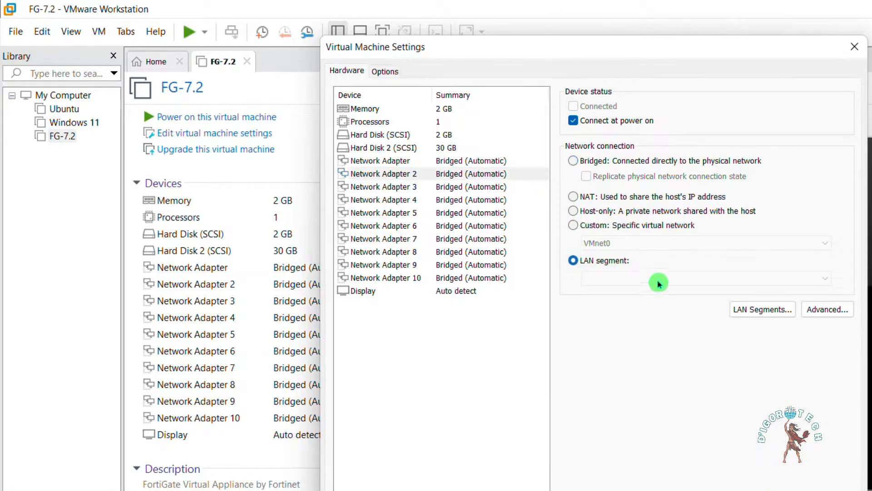
click(760, 313)
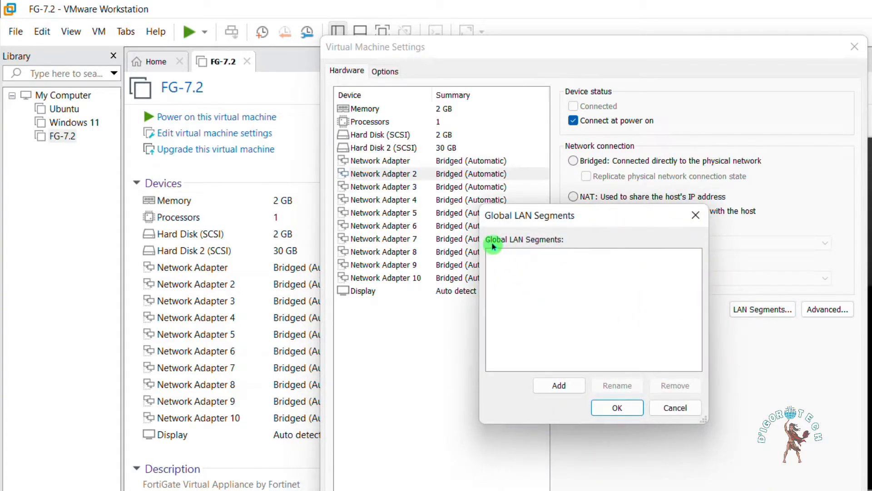
click(559, 386)
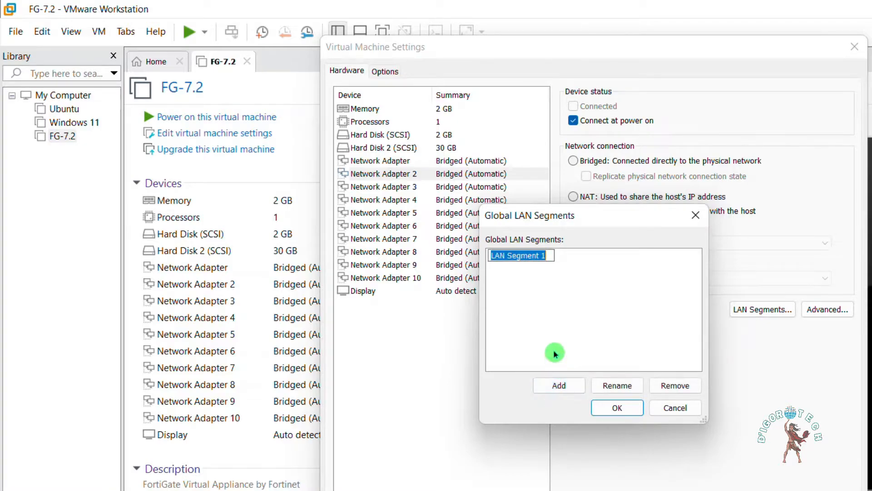
text(LAN)
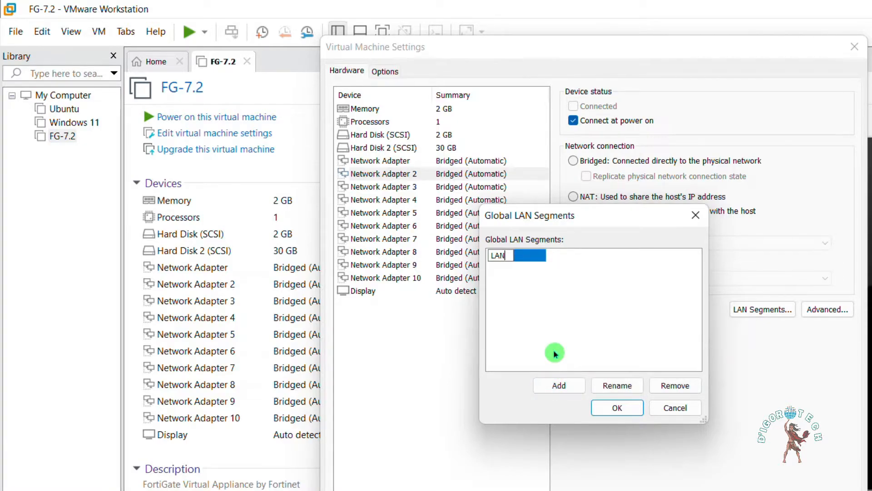
key(Return)
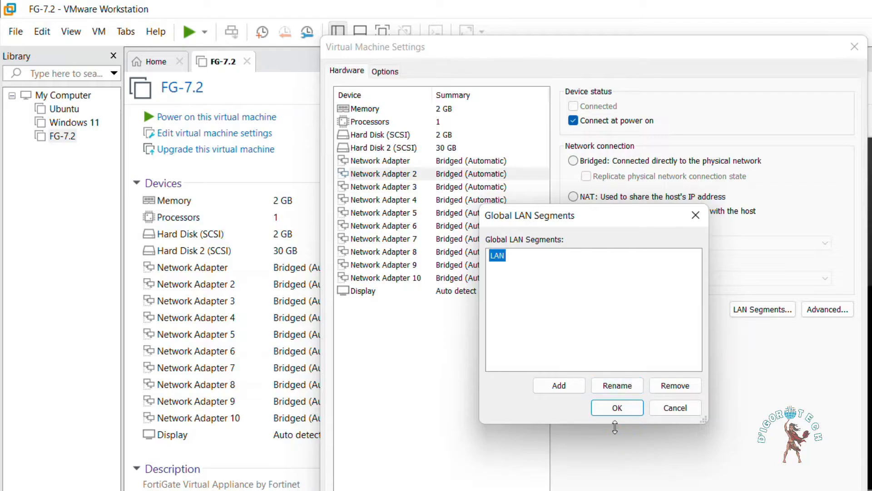
click(618, 408)
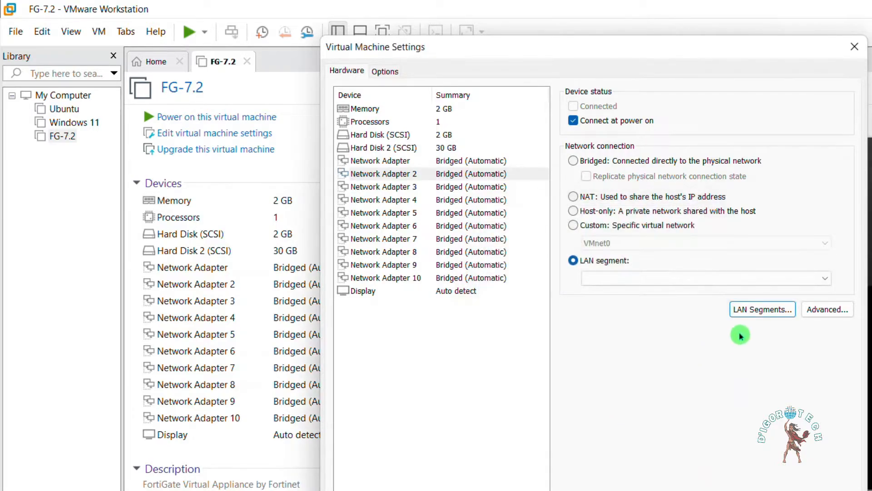
Assign the LAN segment LAN to Network Adapter 2 and compare it with the first network adapter
click(826, 280)
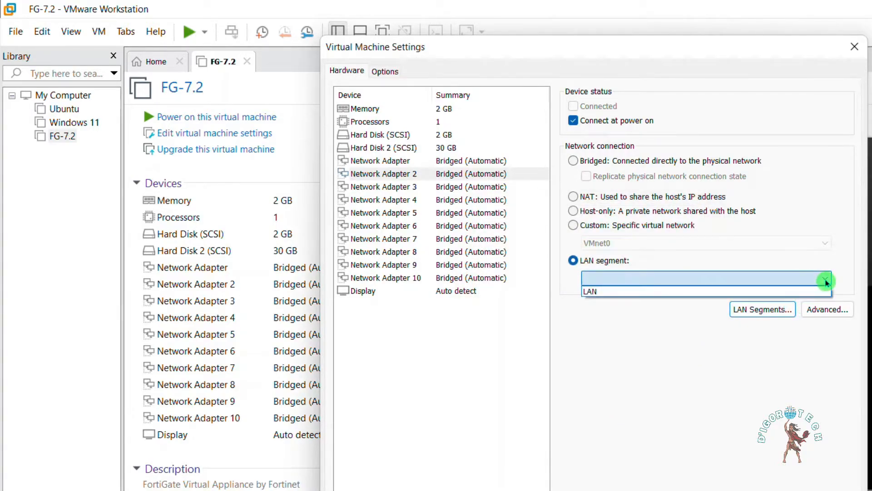
click(594, 292)
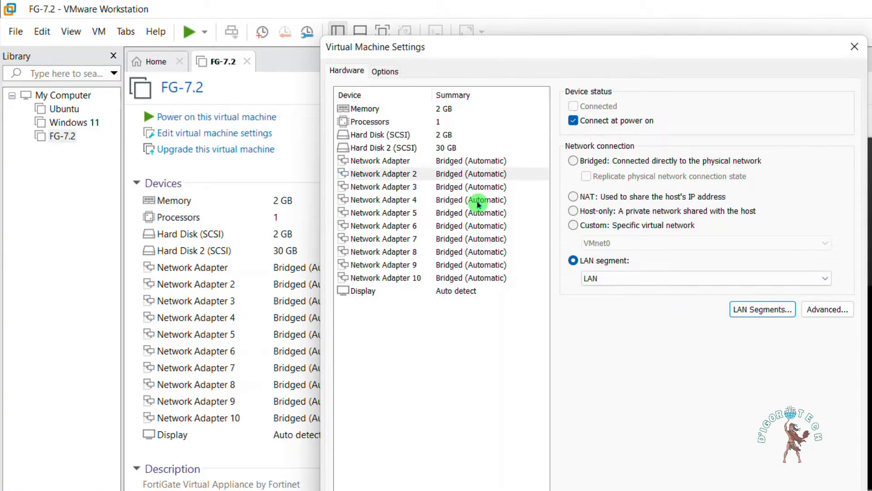
click(478, 173)
click(473, 161)
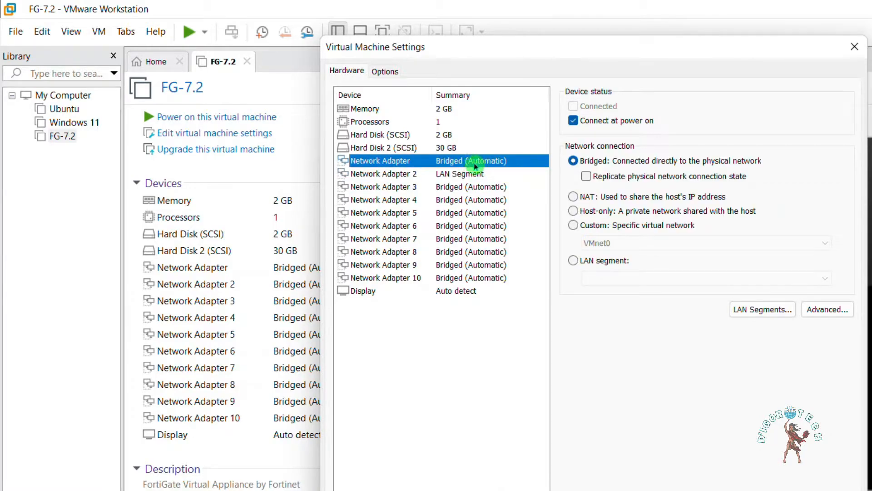
click(471, 175)
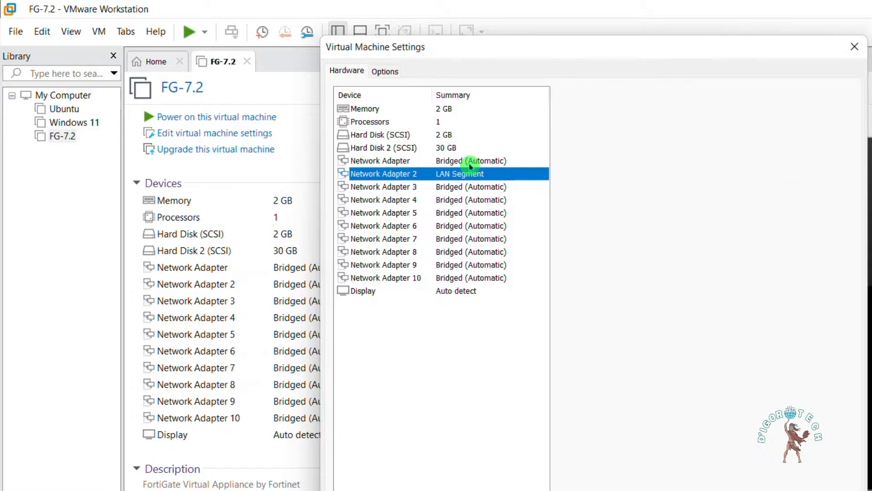
Disable connecting at power on for all ten network adapters, from Network Adapter through Network Adapter 10
click(472, 162)
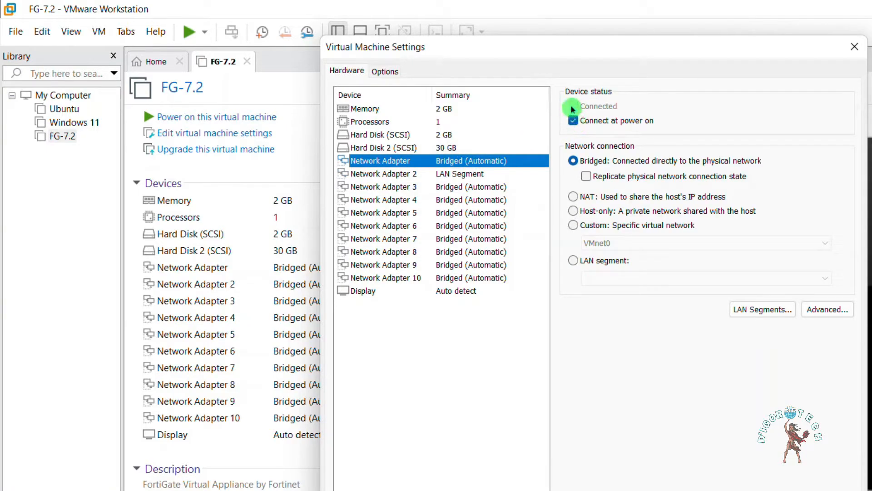
click(574, 120)
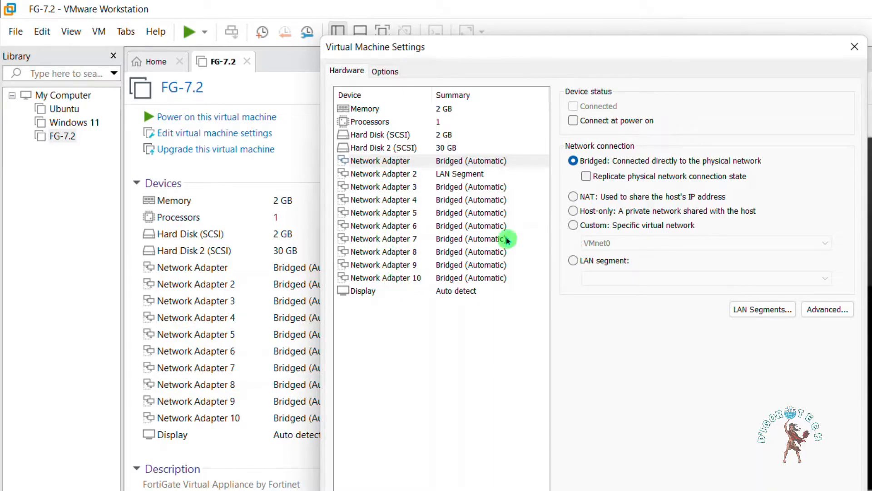
click(469, 179)
click(574, 120)
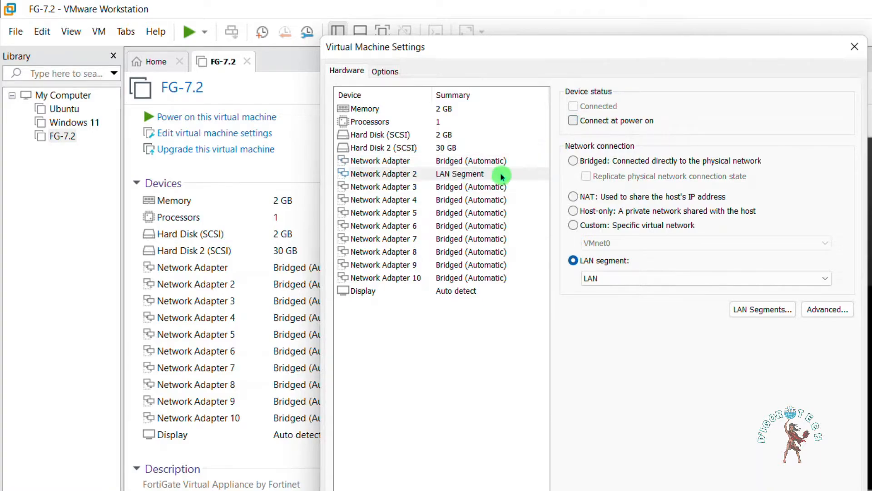
click(482, 188)
click(572, 121)
click(450, 201)
click(572, 121)
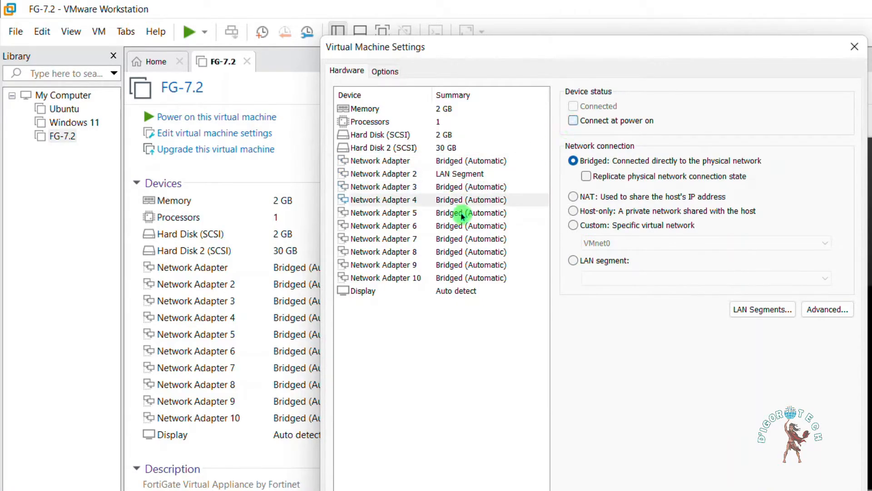
click(462, 214)
click(573, 122)
click(473, 225)
click(573, 121)
click(481, 239)
click(573, 121)
click(469, 254)
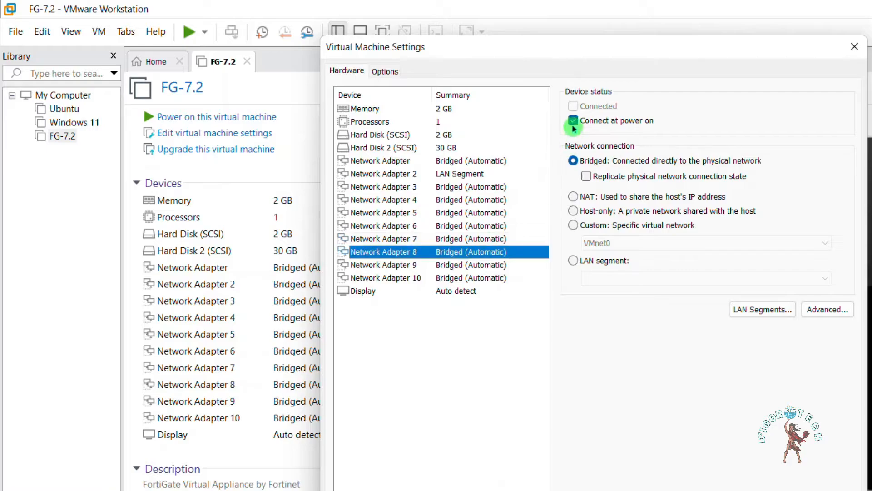
click(573, 122)
click(471, 265)
click(573, 122)
click(462, 278)
click(574, 122)
Recheck the power-on connection setting of the adapters from Network Adapter 9 back to the first and save the virtual machine settings
click(456, 264)
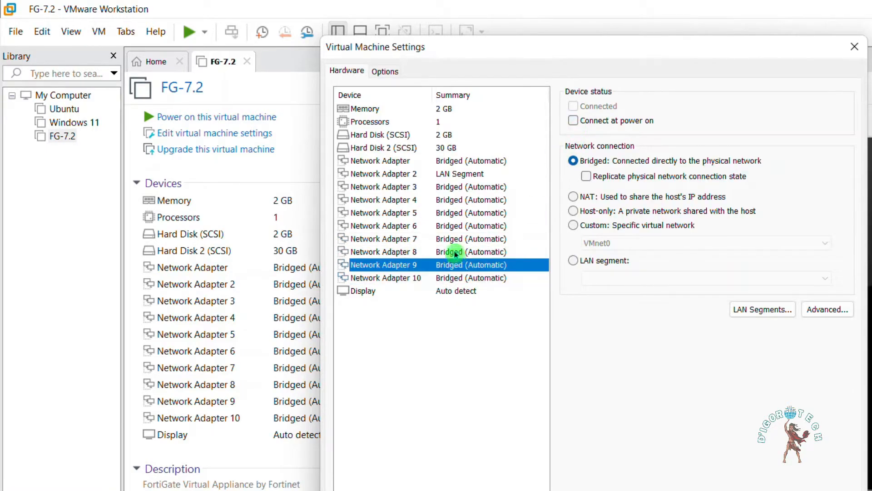
click(456, 252)
click(454, 239)
click(457, 225)
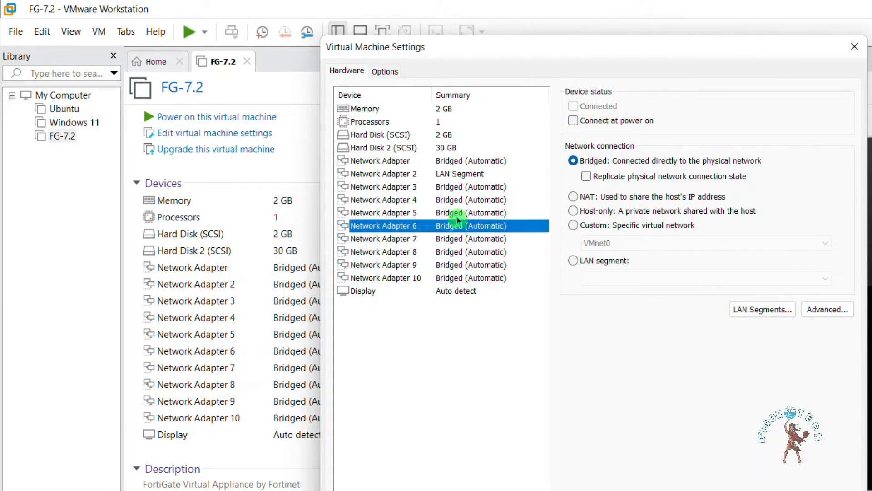
click(457, 213)
click(454, 201)
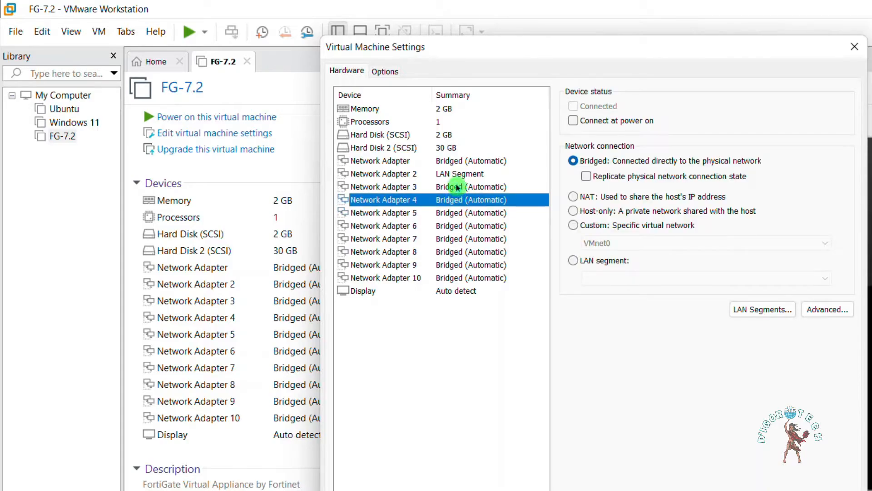
click(458, 186)
click(459, 173)
click(458, 163)
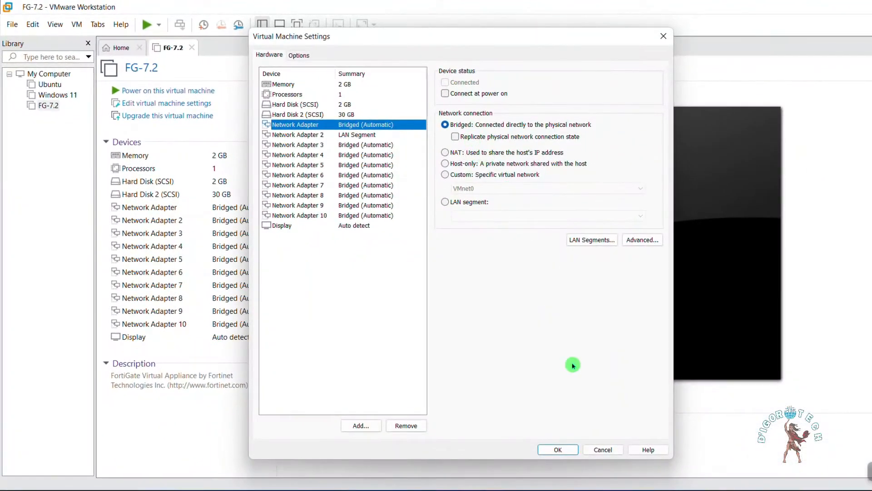
click(558, 449)
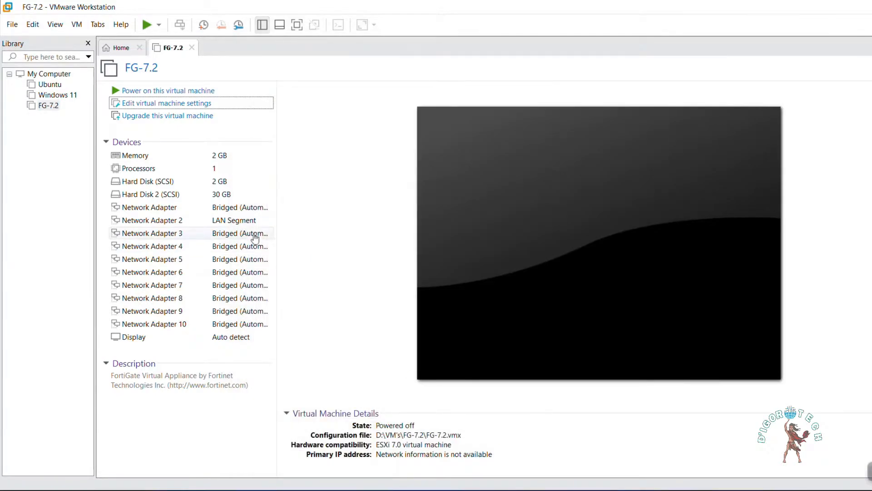
Open the Virtual Network Editor with administrator privileges and select the bridged network VMnet0
click(237, 210)
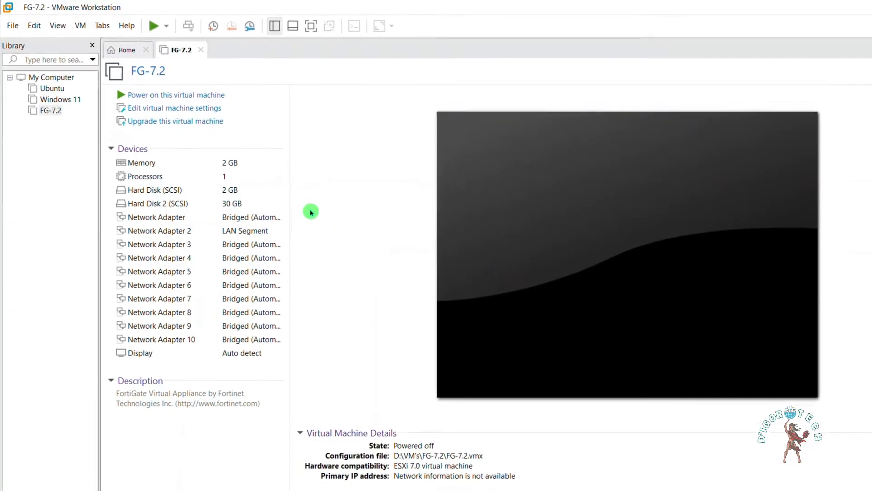
click(38, 30)
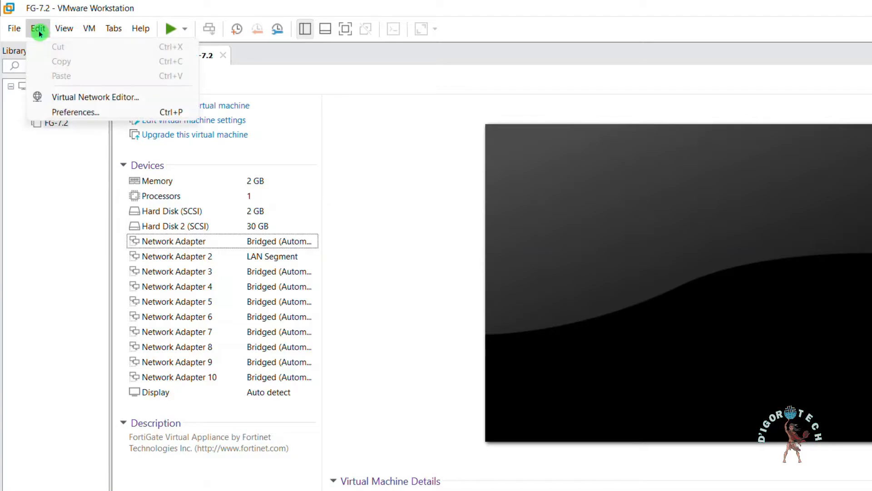
click(80, 97)
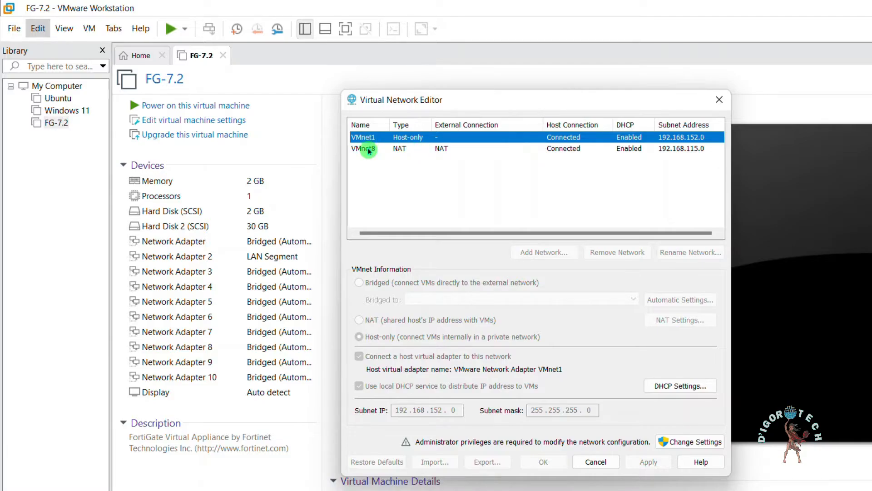
click(689, 443)
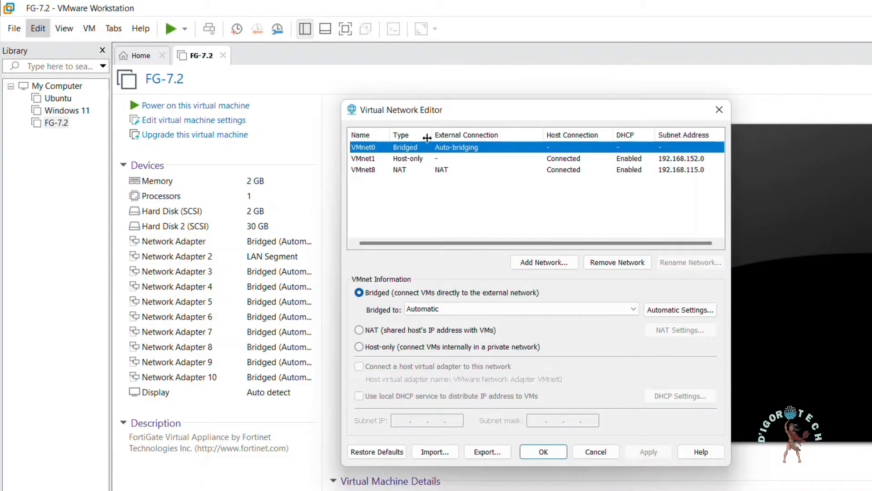
click(428, 146)
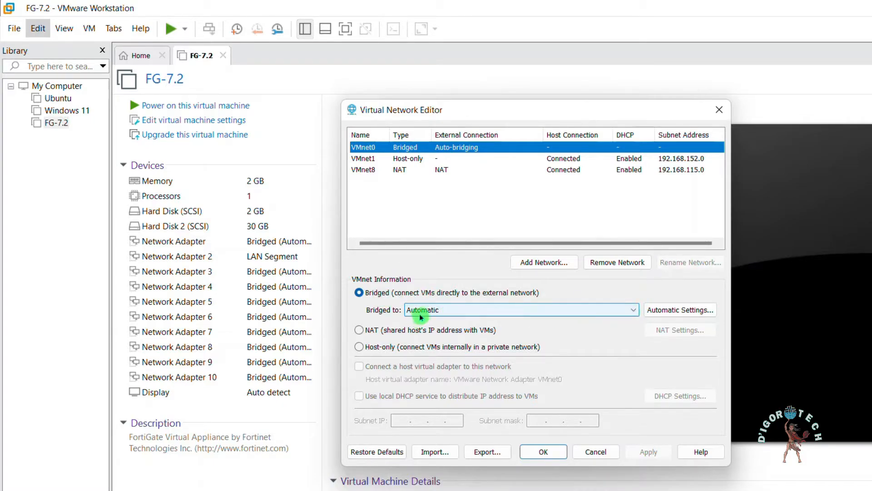
Review the adapters VMnet0 can bridge to and check the host's Wi-Fi adapter model in the Windows Network Connections window
click(453, 312)
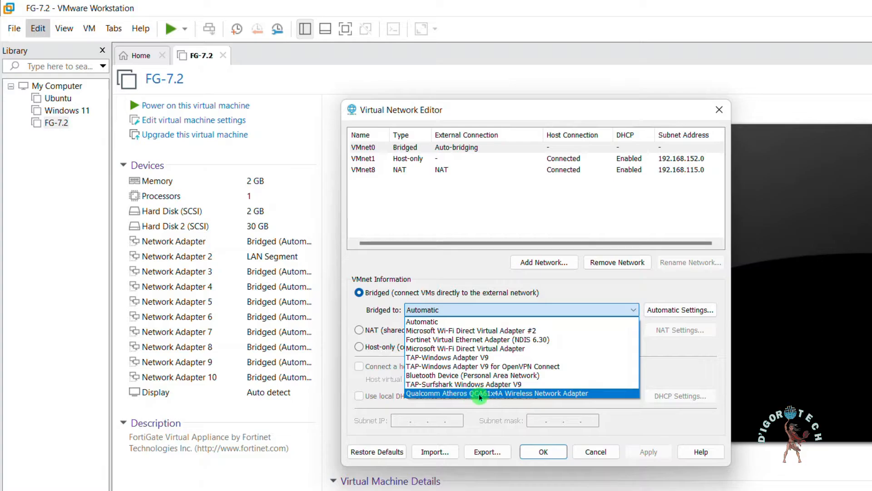
click(504, 306)
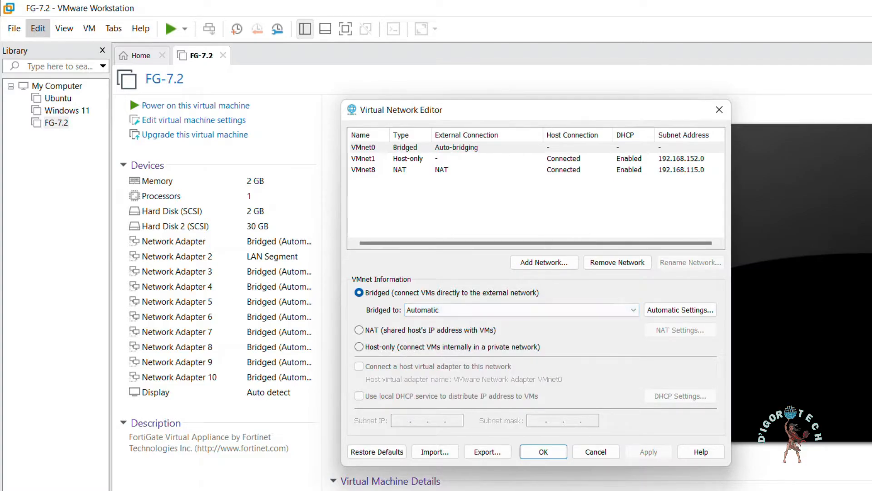
key(alt+Tab)
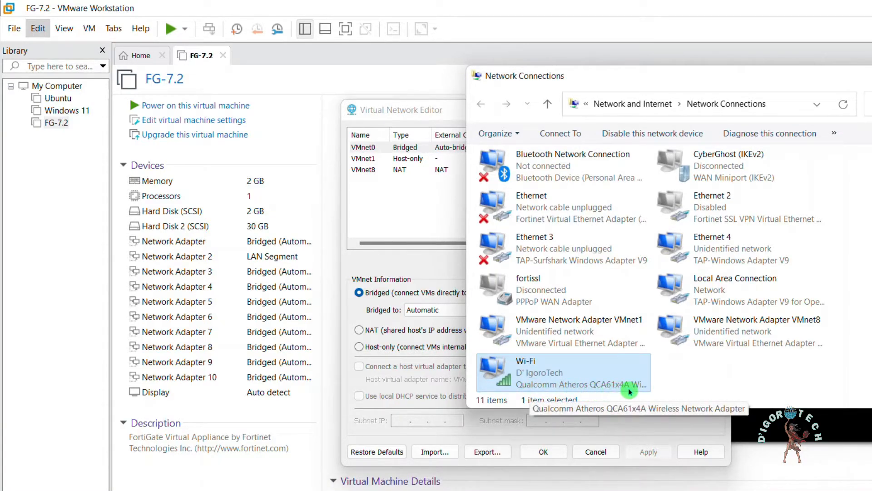
click(871, 76)
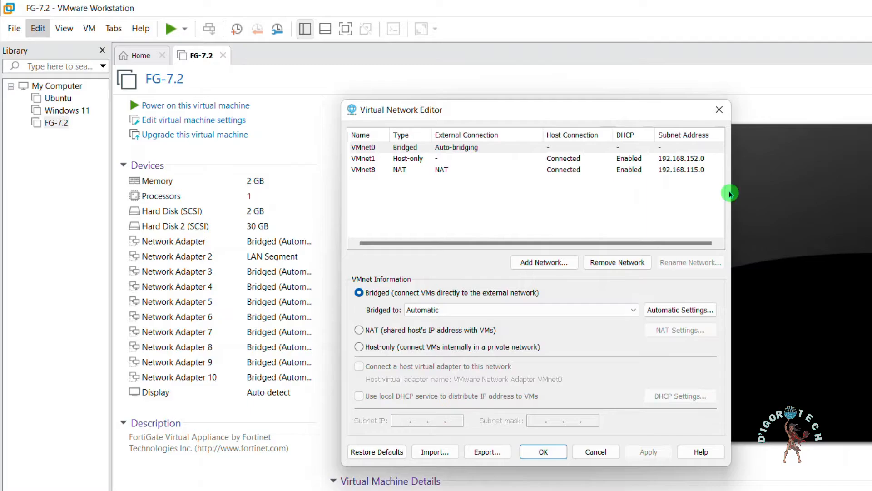
Bridge VMnet0 to the Qualcomm Atheros QCA61x4A Wireless Network Adapter and power on the FG-7.2 virtual machine
click(497, 310)
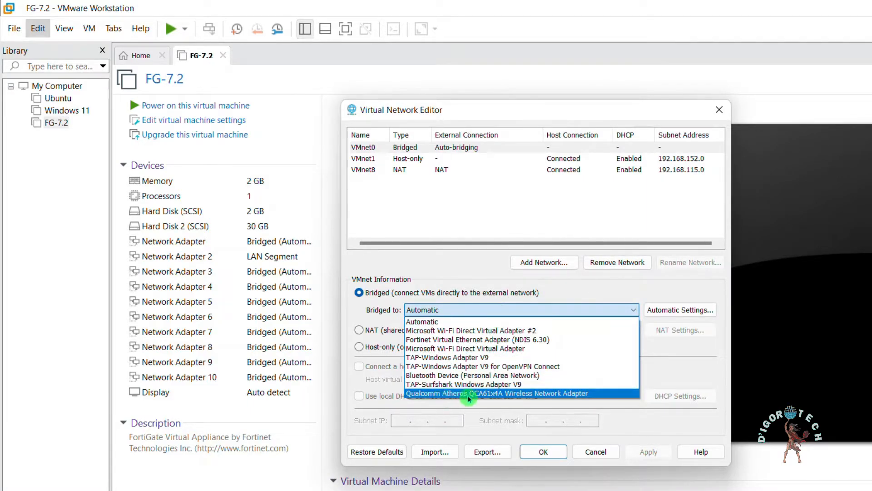
click(555, 394)
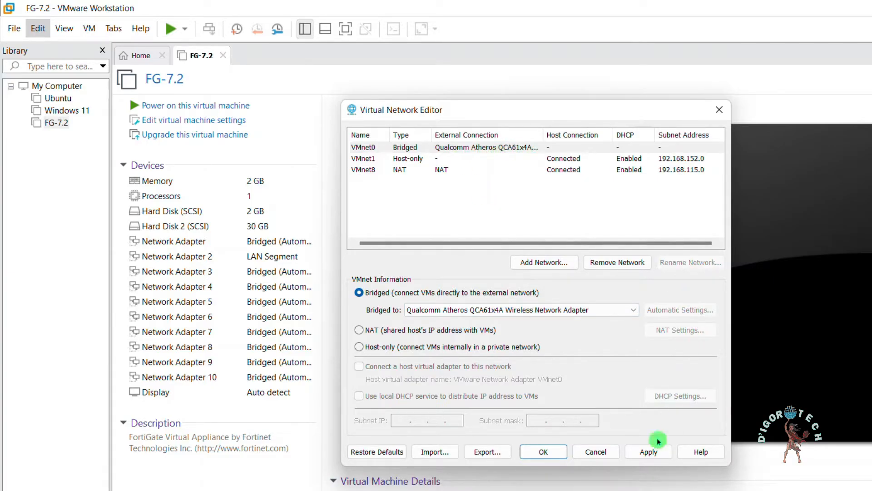
click(543, 451)
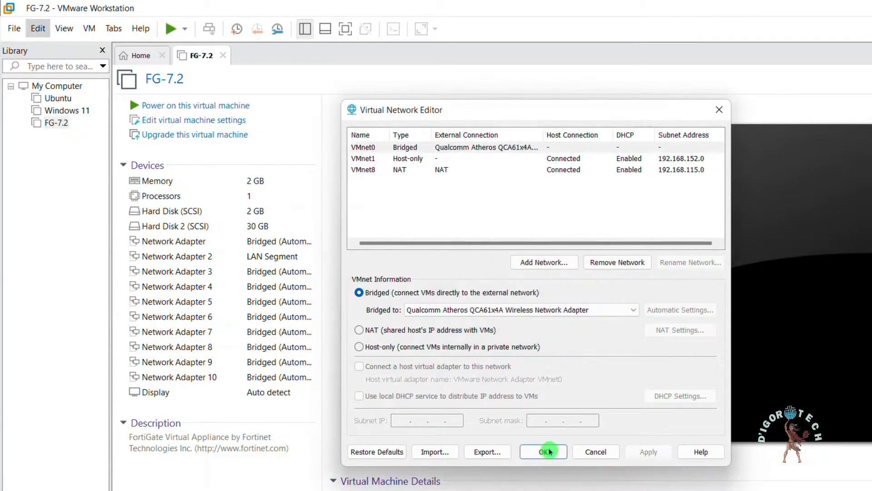
click(543, 451)
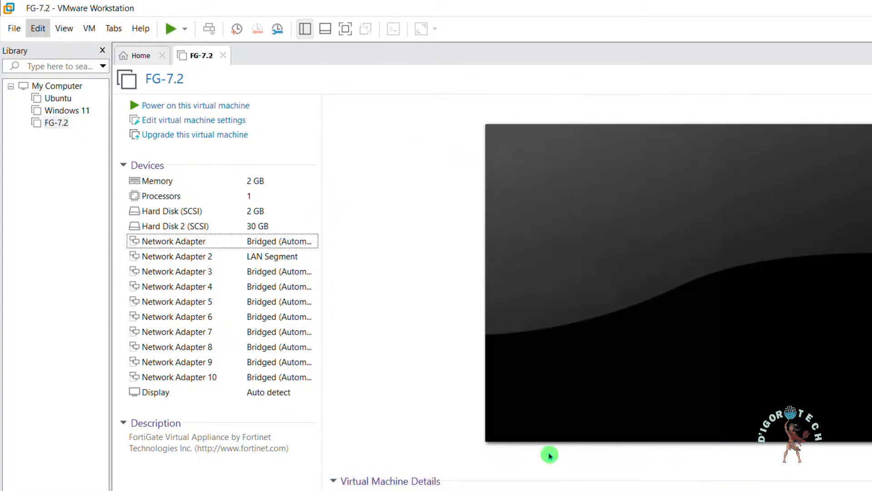
click(208, 109)
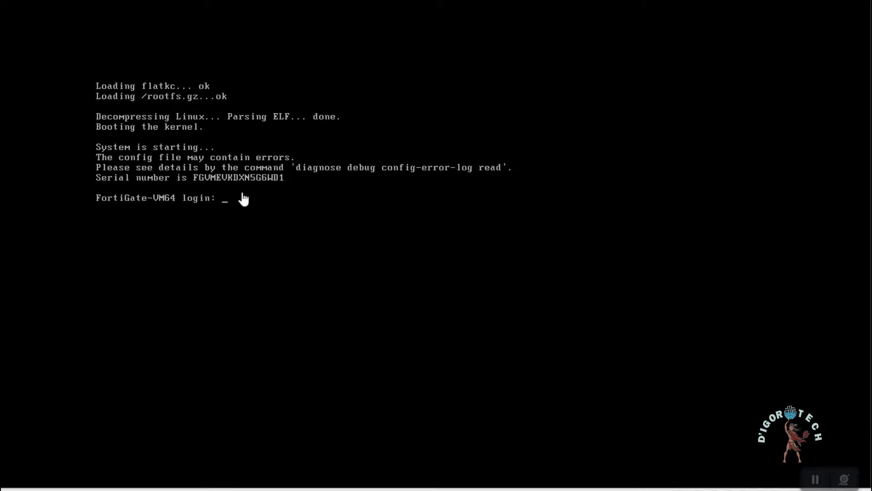
Try to log in to the FortiGate console as admin with a blank password and answer the new-password prompt
click(245, 204)
key(Return)
key(Return)
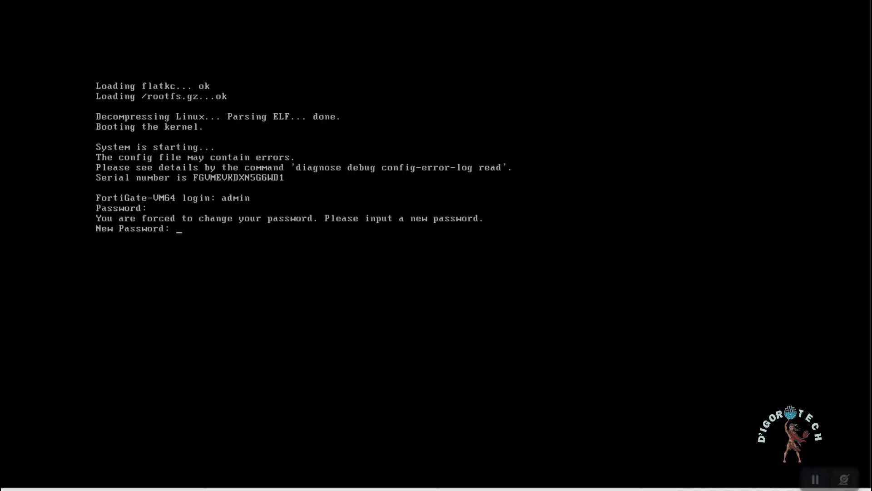
key(Return)
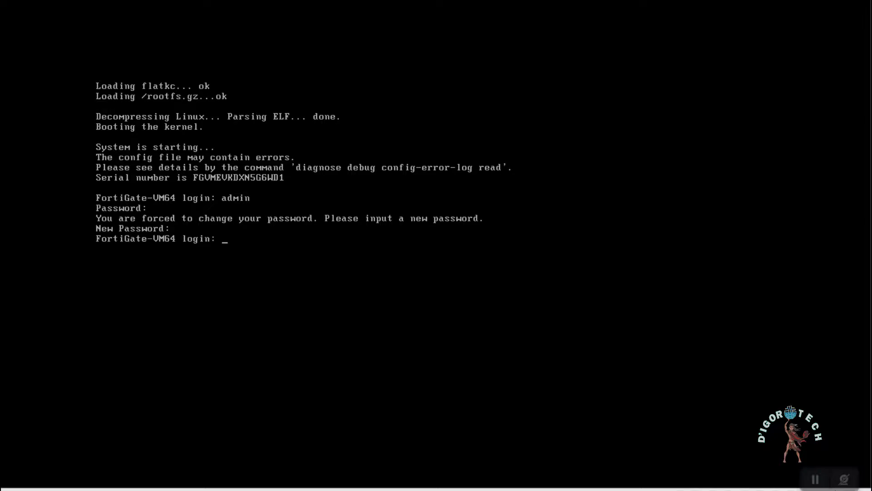
Log in to the FortiGate console as admin with the blank default password, then set and confirm a new account password
text(admin)
key(Return)
key(Return)
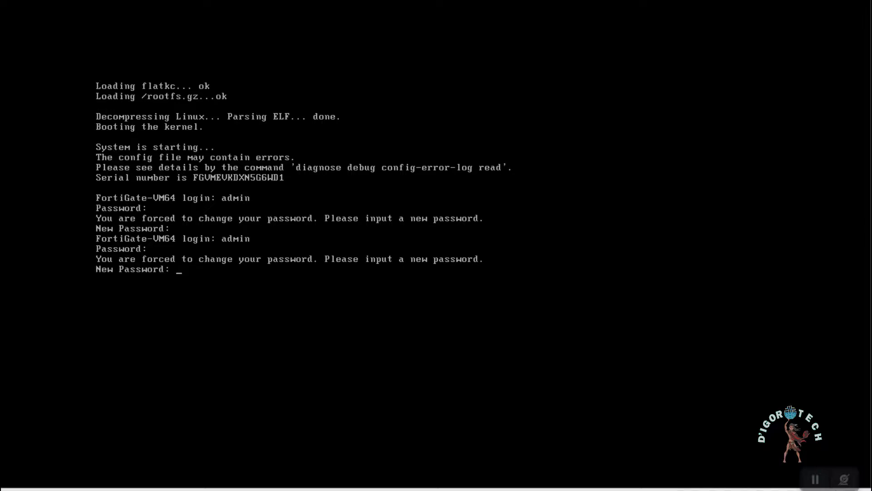
key(Return)
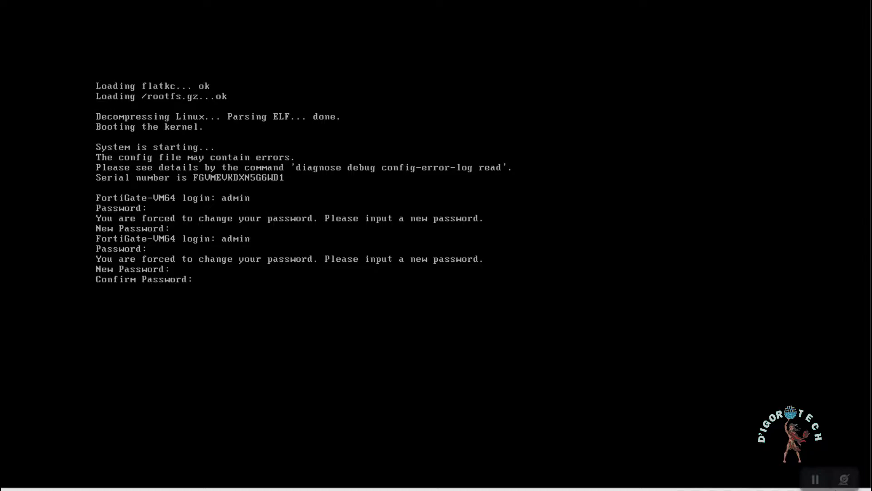
key(Return)
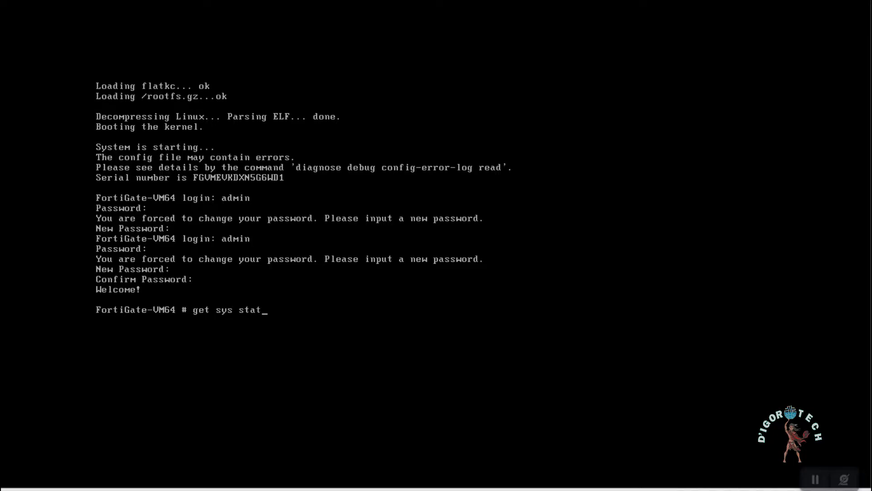
Display the full FortiGate system status with get sys status and check the license details
key(Return)
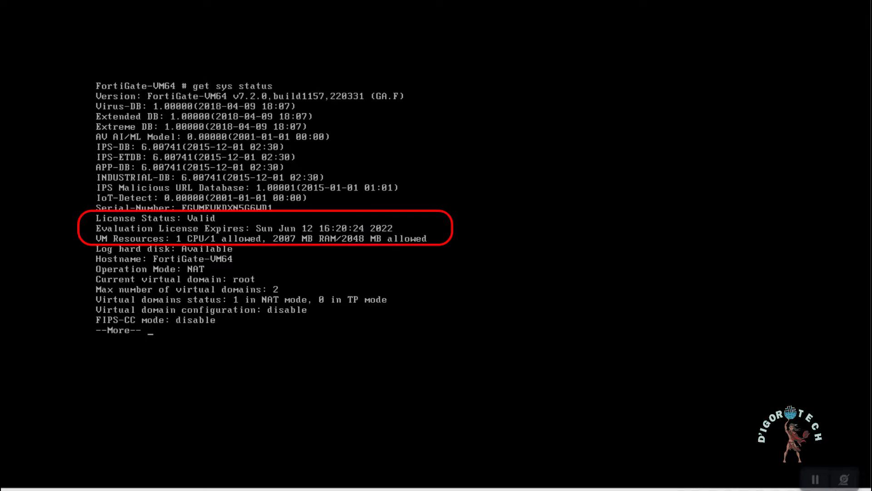
key(space)
Configure the FortiGate's system NTP settings with ntpsync disabled and type set to custom, and end the configuration
text(config sys ntp)
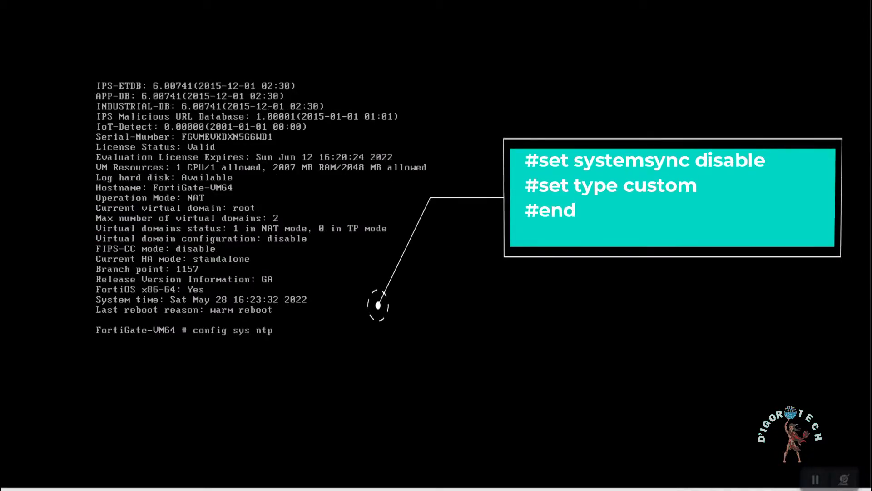
key(Return)
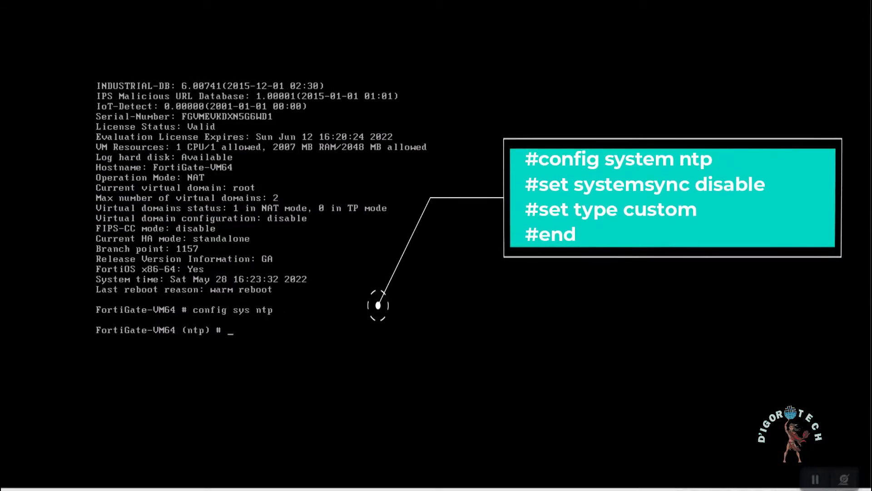
text(set ntpsy)
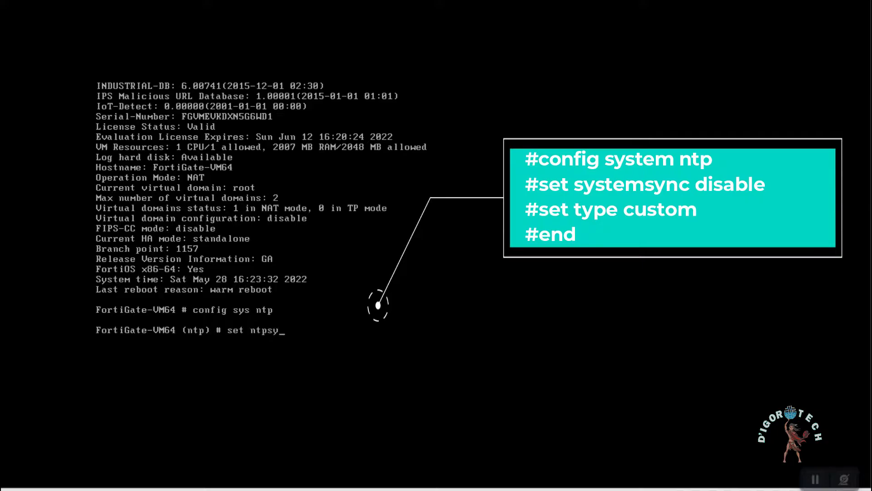
text(nc disable)
key(Return)
text(set type custom)
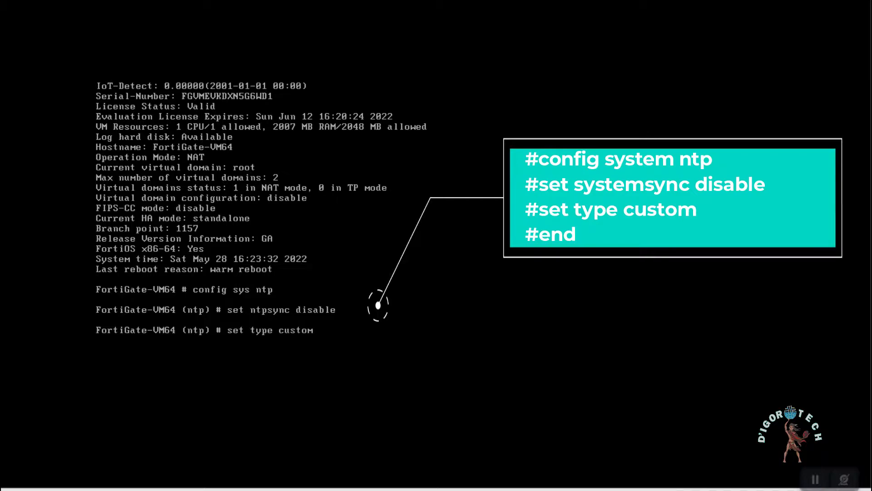
key(Return)
text(e-VM64 (ntp) #)
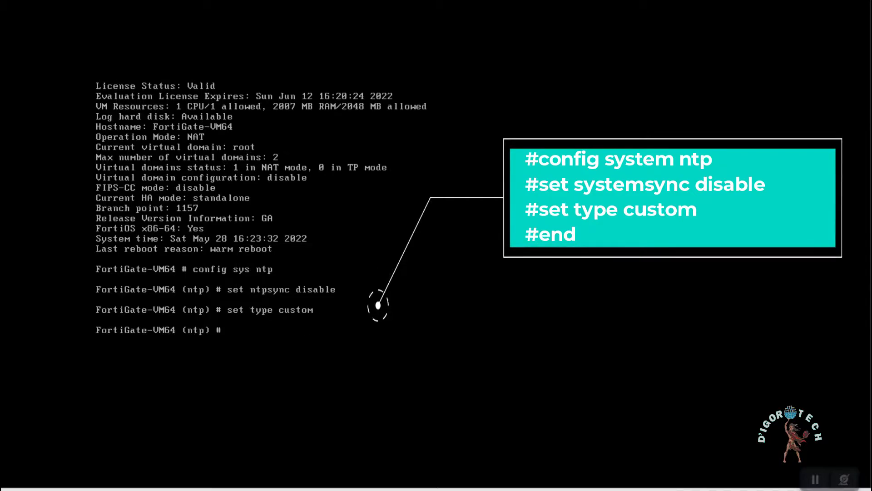
text(nd)
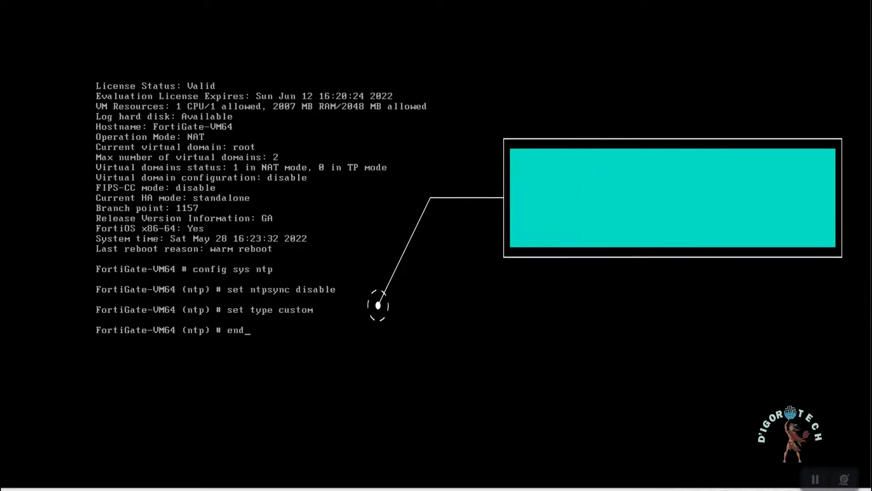
key(Return)
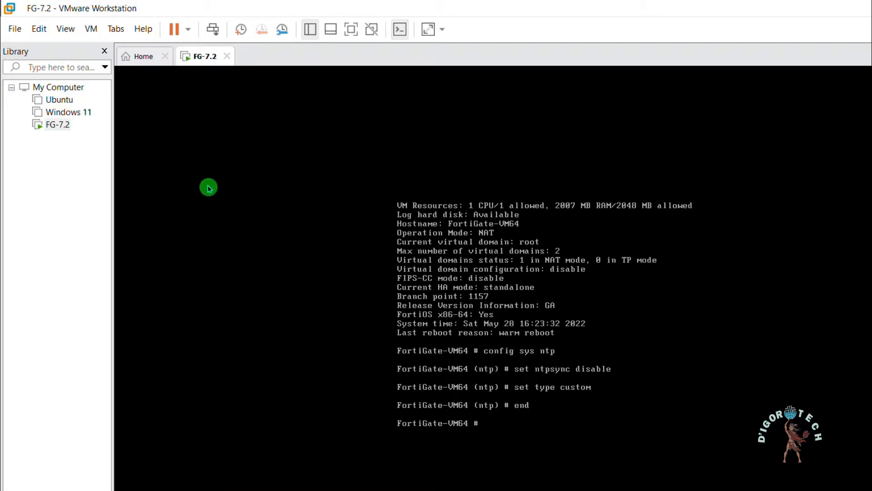
Shut down the guest operating system of the FG-7.2 virtual machine
click(58, 127)
right_click(60, 132)
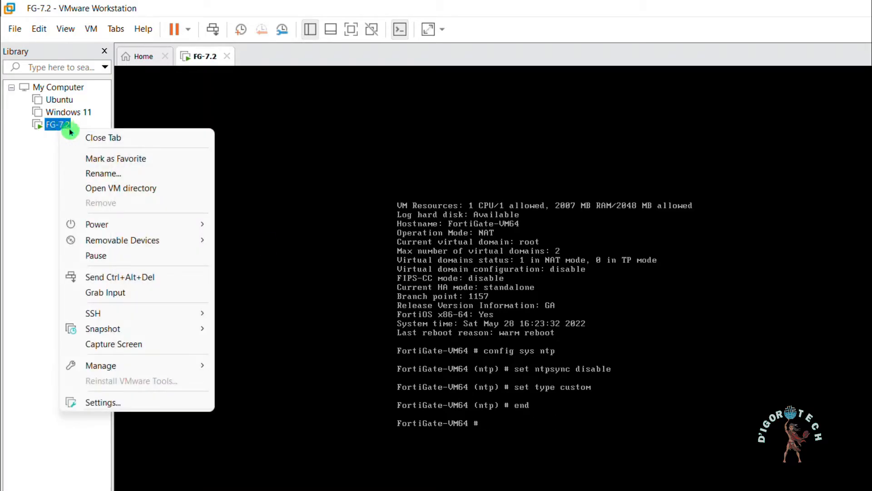
mouse_move(175, 229)
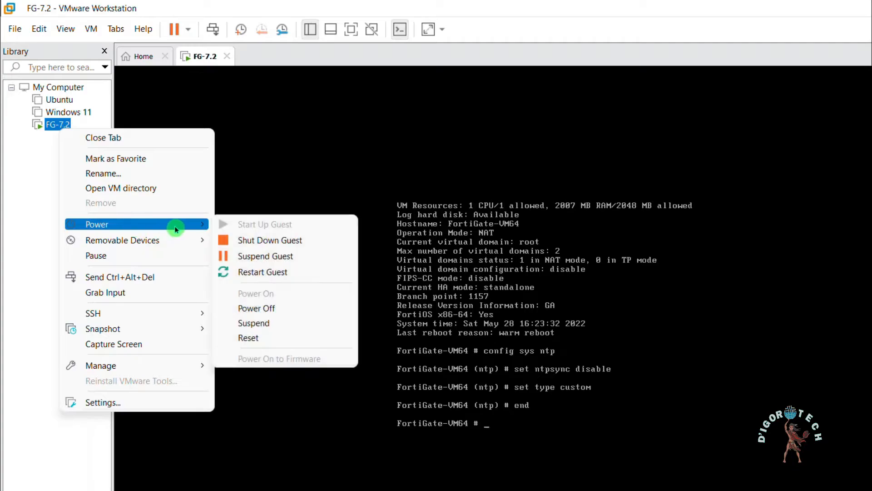
click(272, 245)
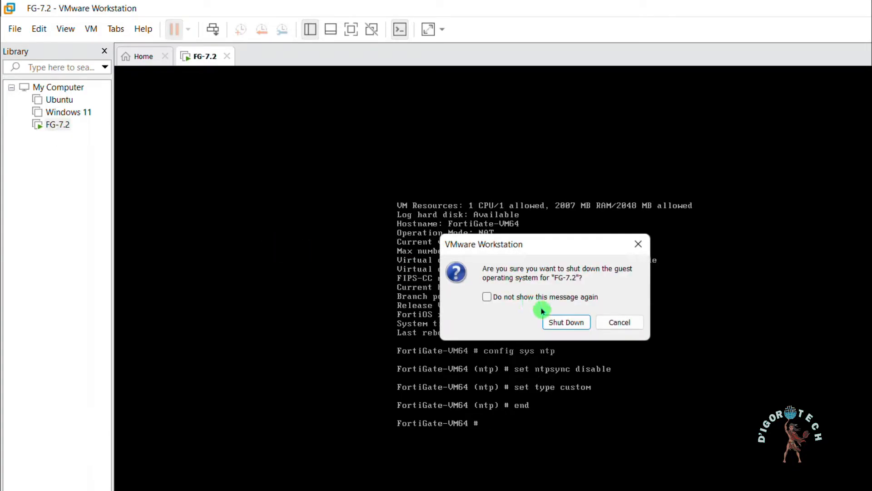
click(564, 321)
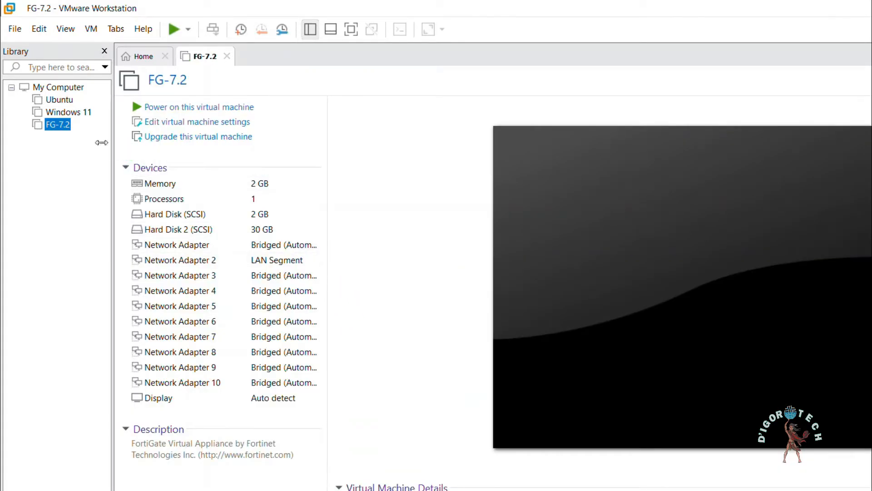
Enable connection at power on for Network Adapter and Network Adapter 2 in the FG-7.2 virtual machine settings
click(190, 128)
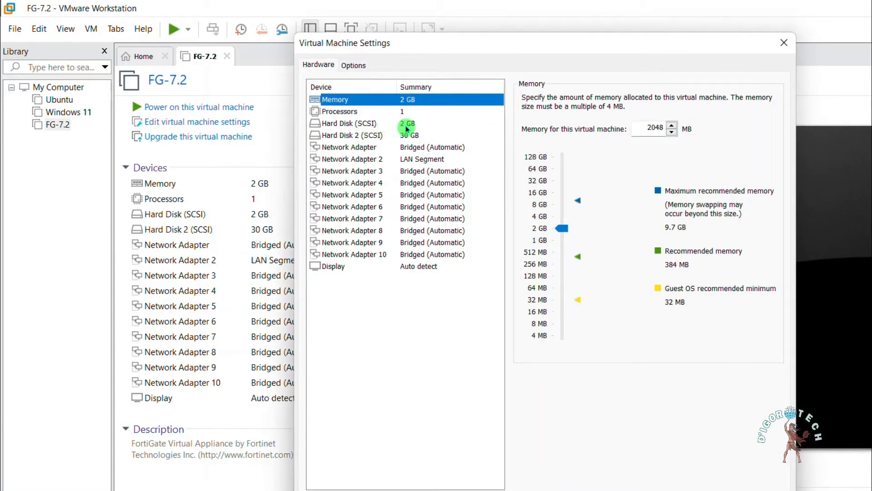
click(414, 146)
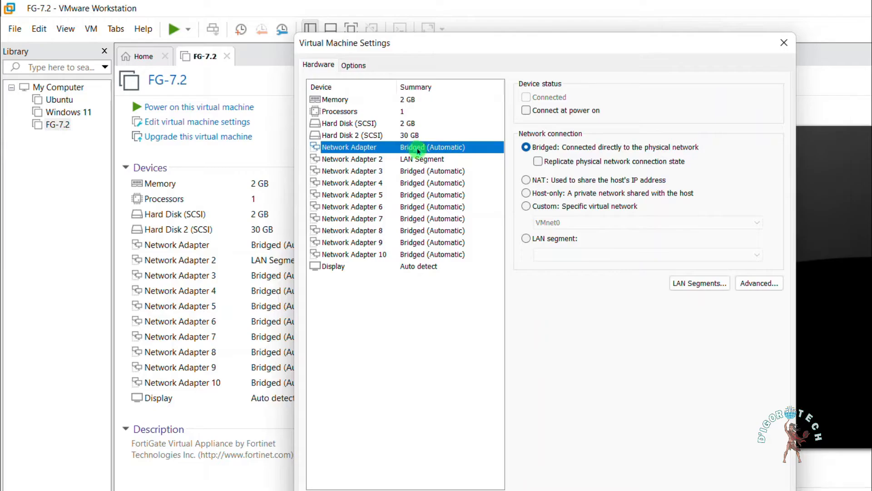
click(526, 110)
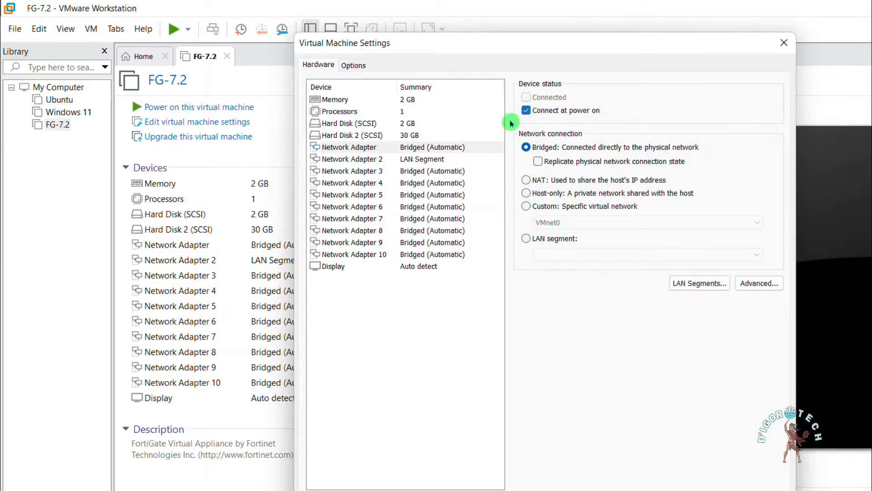
click(427, 159)
click(526, 110)
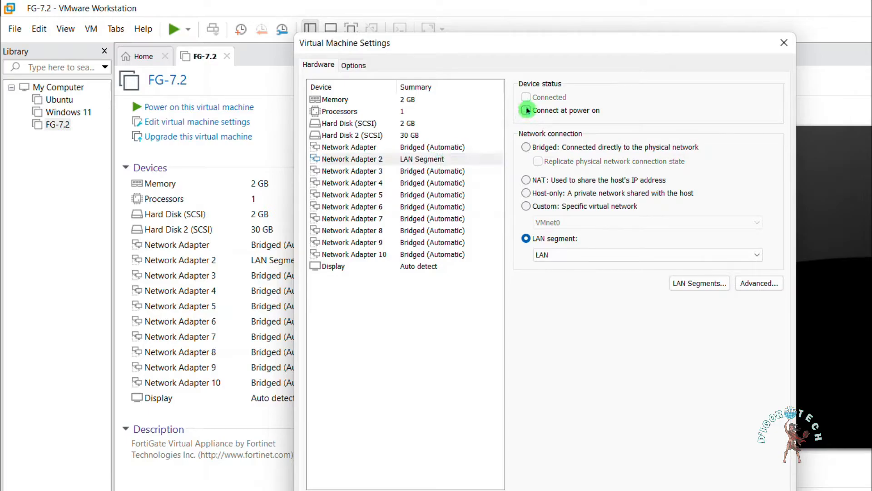
Recheck the power-on connection setting of the first two network adapters against several of the remaining bridged adapters
click(439, 147)
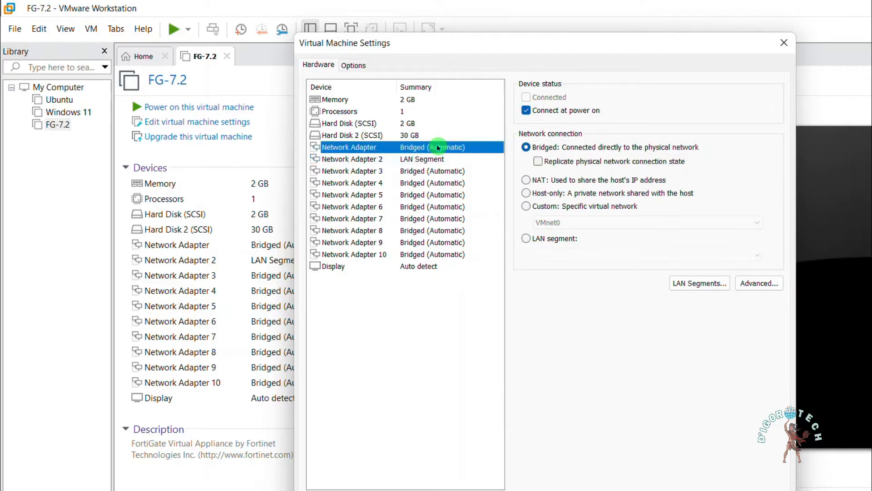
click(525, 101)
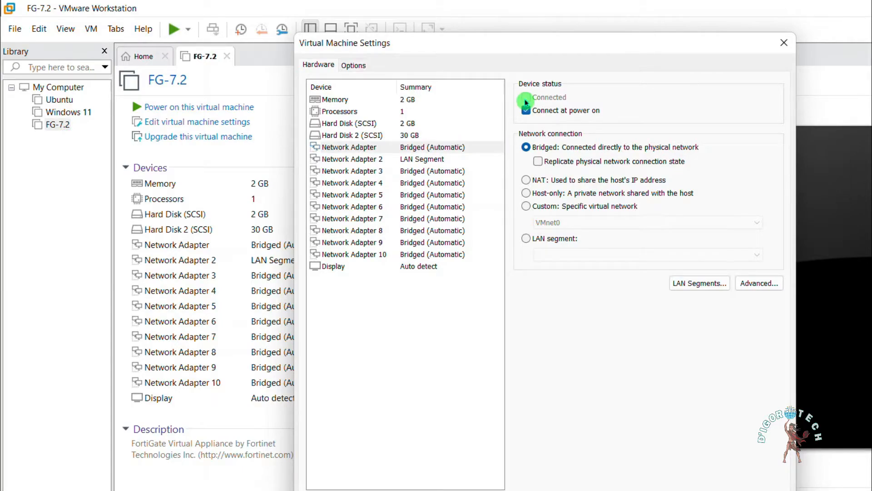
click(428, 146)
click(430, 162)
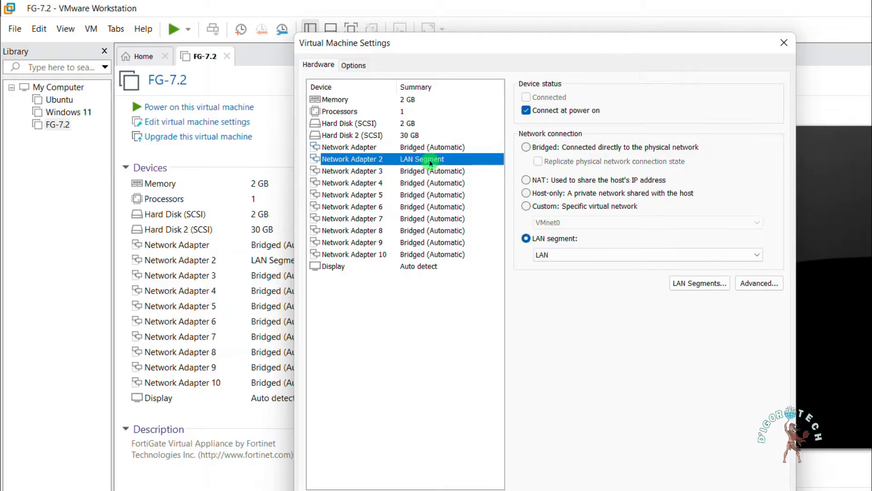
click(435, 149)
click(455, 169)
click(453, 184)
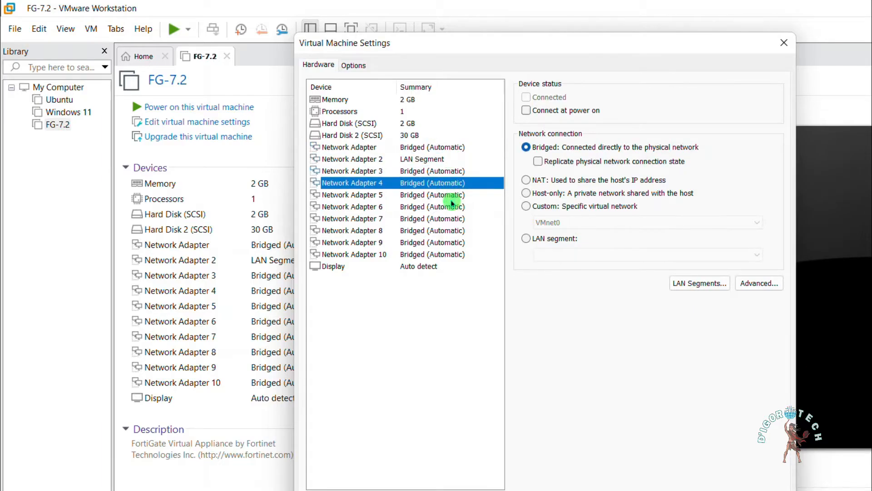
click(451, 218)
click(434, 149)
click(431, 159)
click(431, 148)
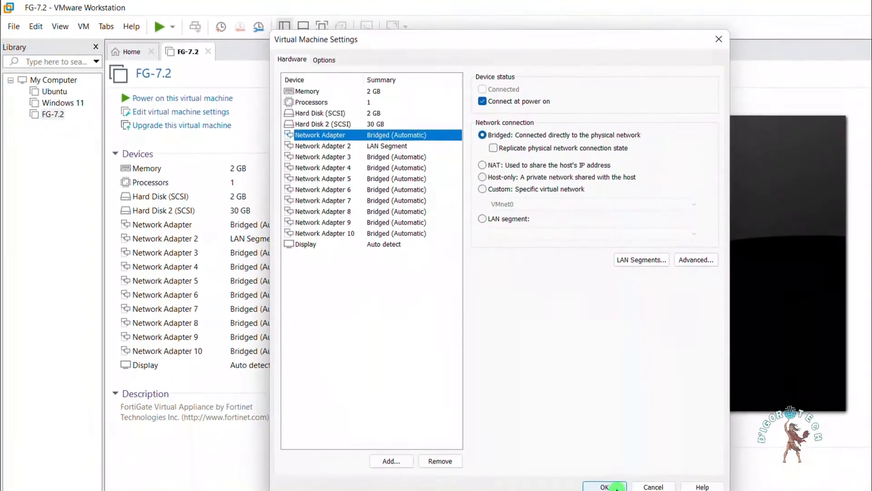
Save the virtual machine settings and power on the FG-7.2 virtual machine
click(579, 470)
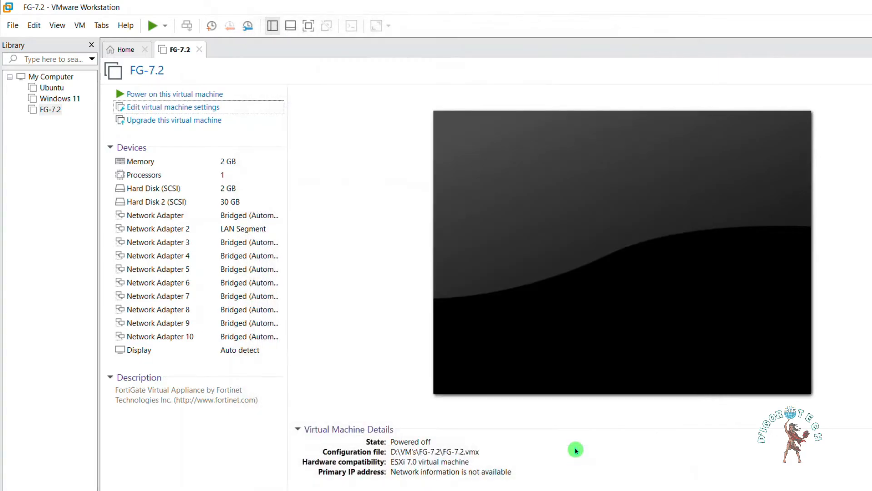
click(175, 94)
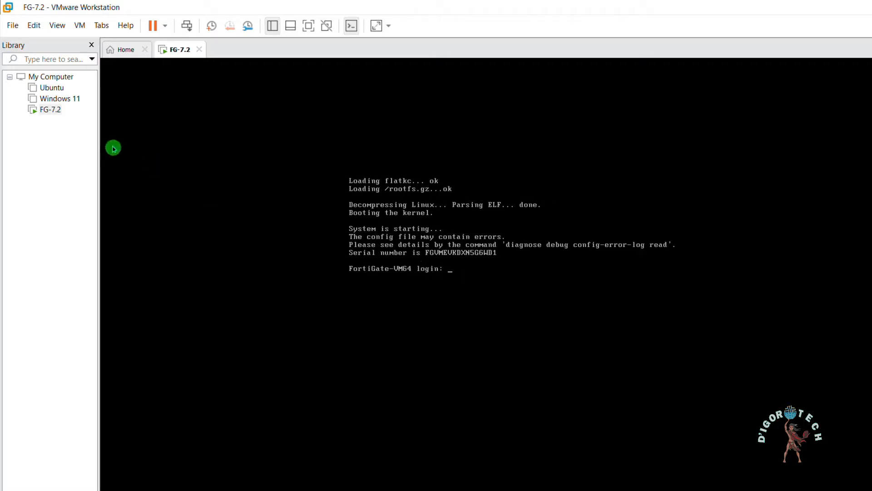
Open the running FG-7.2 machine's settings and check the device status of the first two network adapters and several others
right_click(50, 114)
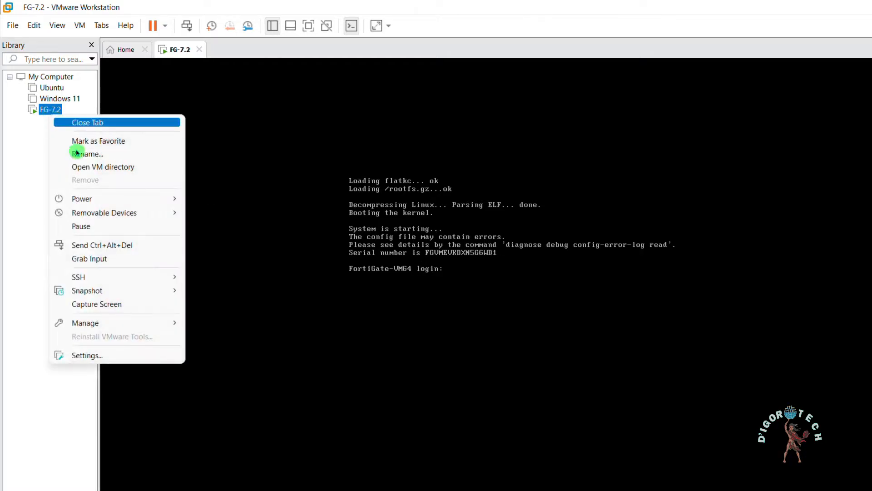
click(84, 355)
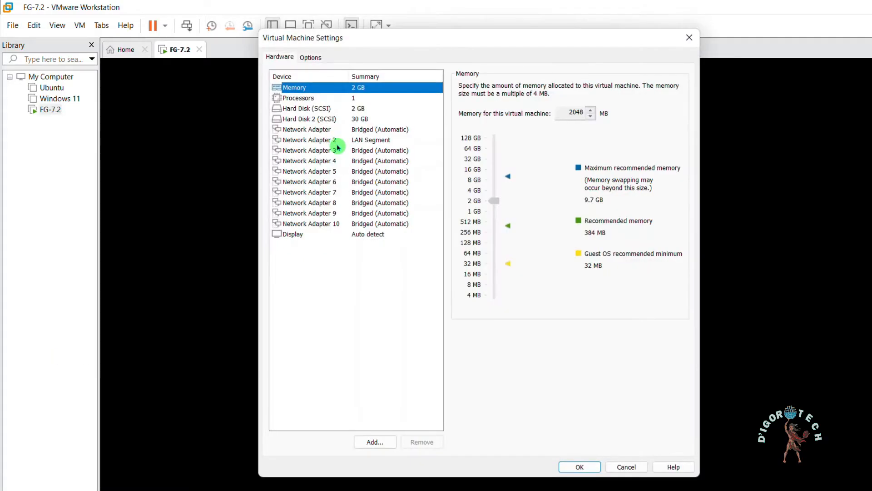
click(356, 130)
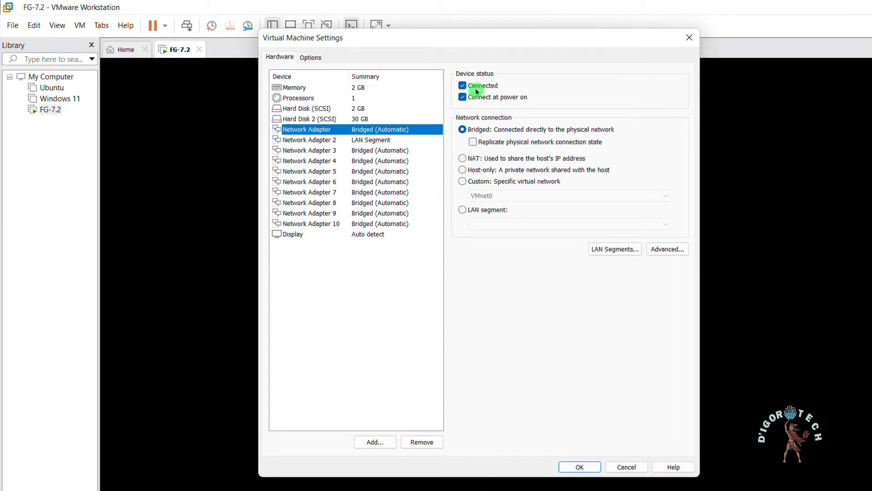
click(390, 140)
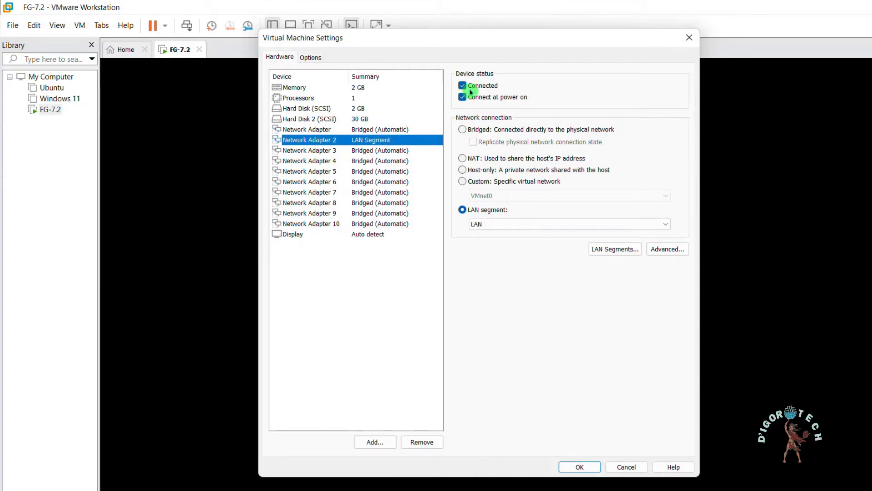
click(389, 160)
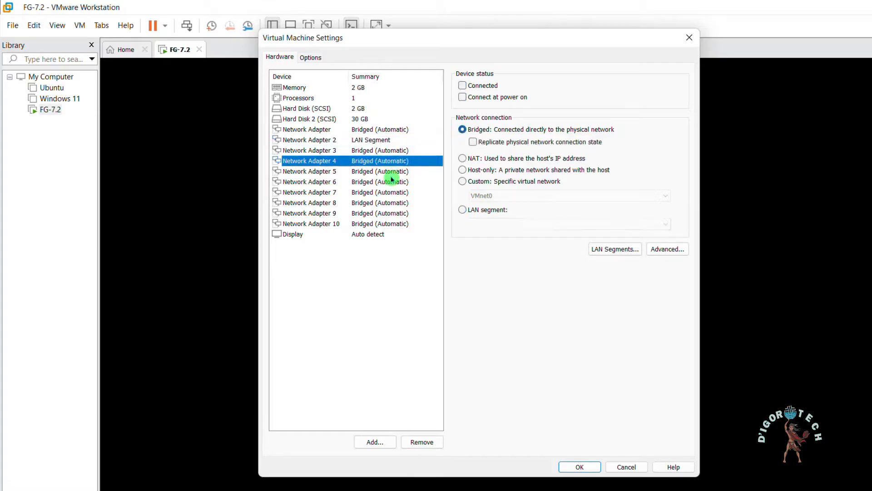
click(390, 171)
click(390, 193)
click(379, 140)
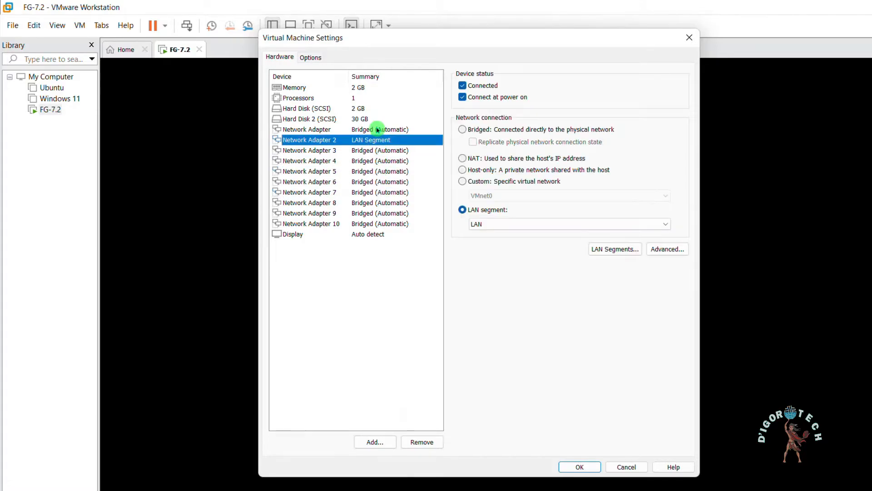
click(378, 129)
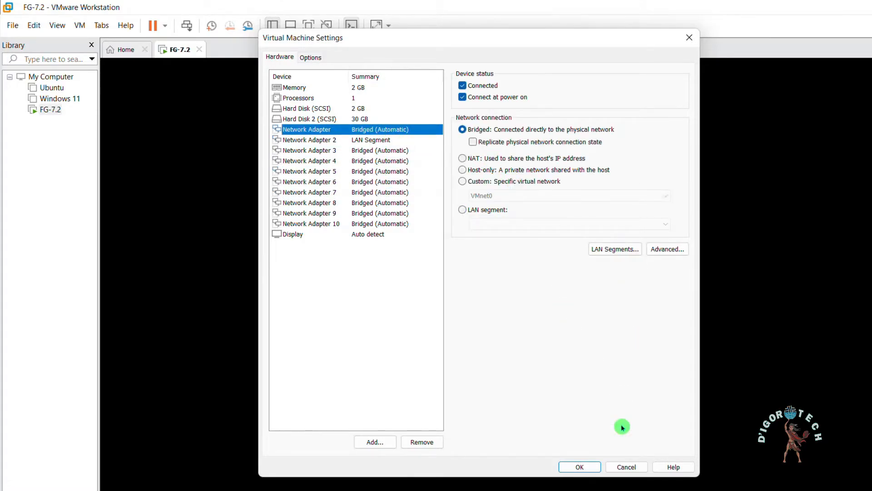
Dismiss the virtual machine settings without saving and log in to the FortiGate console as admin with the account password
click(627, 467)
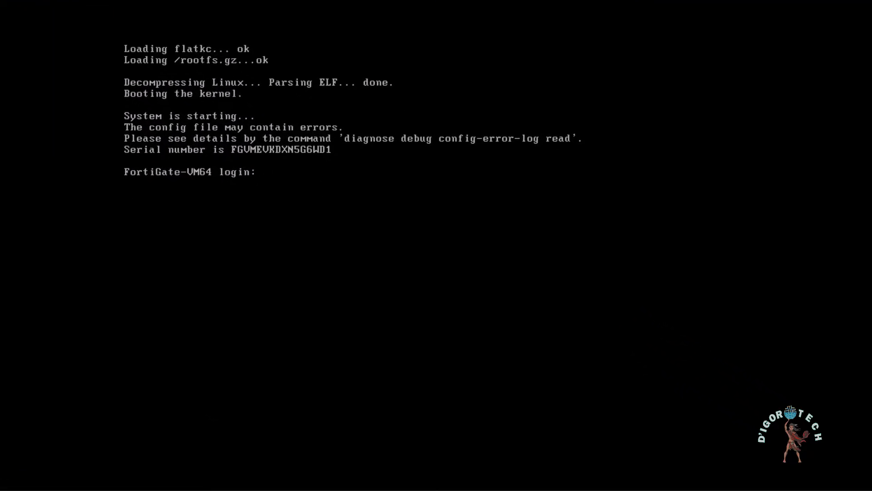
text(in)
key(Return)
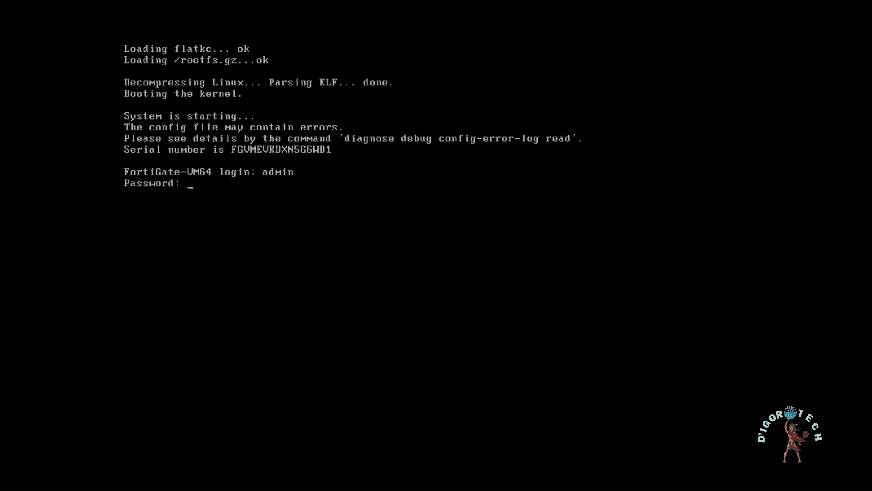
key(Return)
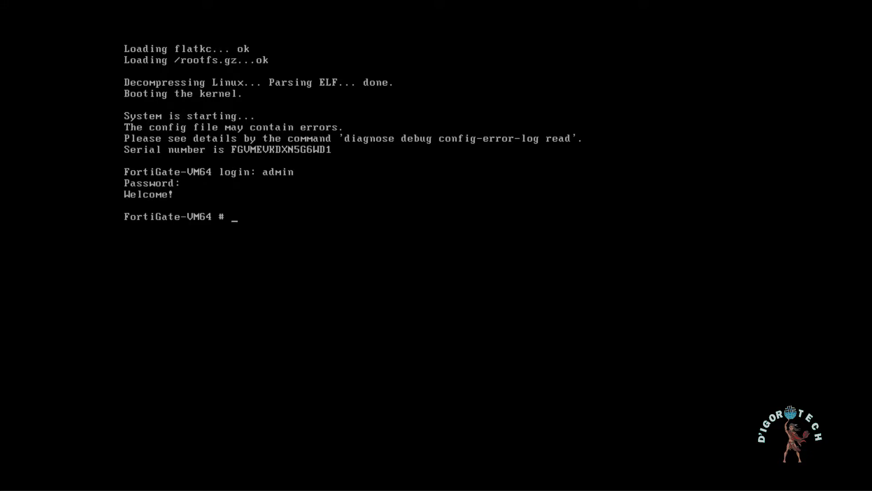
Enter the system interface configuration, edit port1, and set its addressing mode to dhcp
text(config system interface)
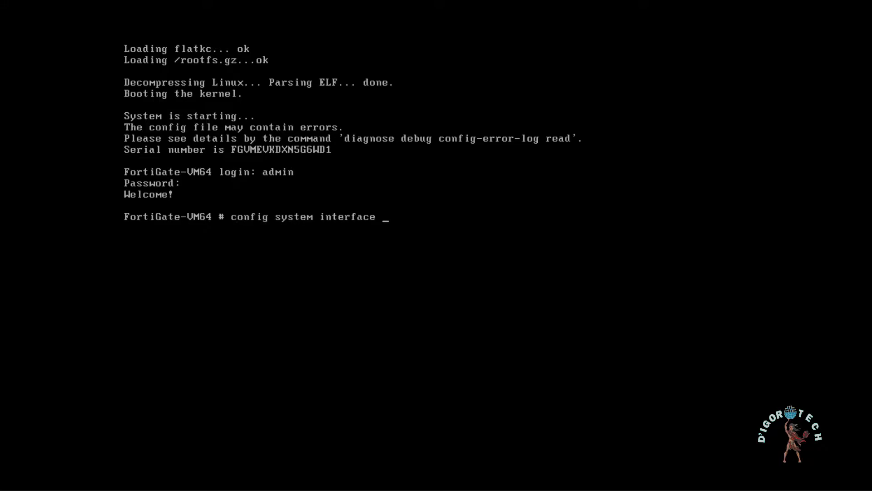
key(Return)
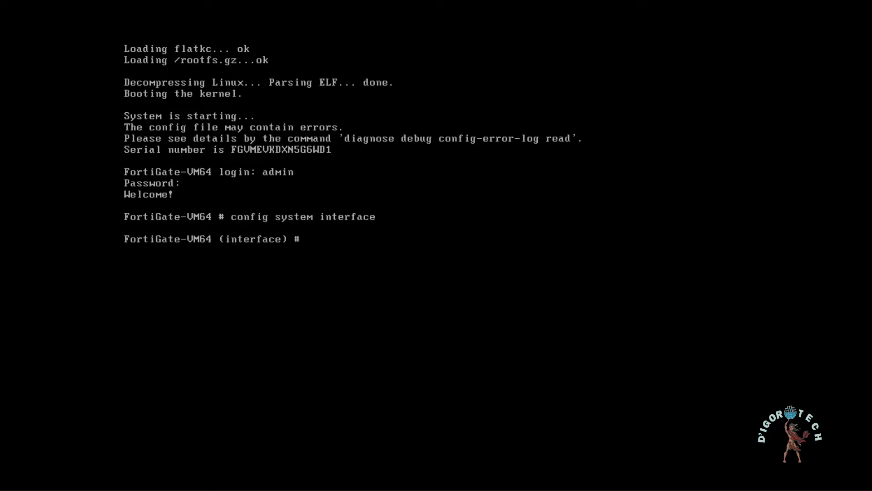
text(edit port1)
key(Return)
text(set)
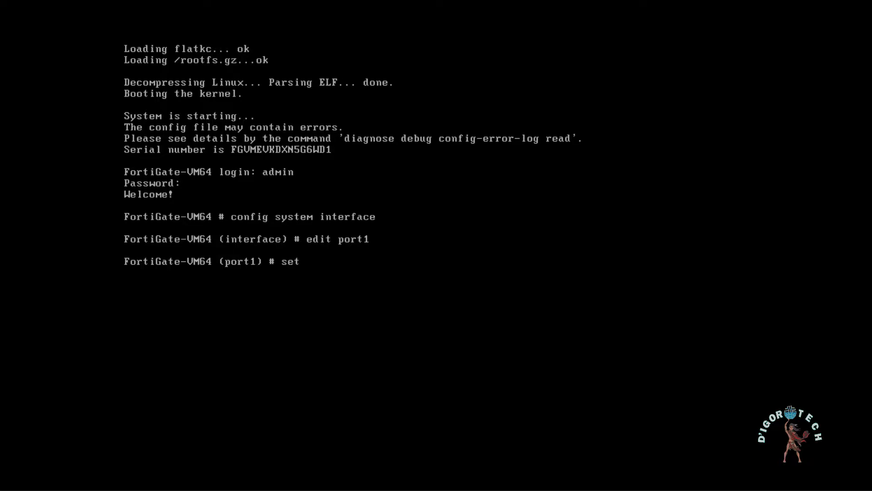
text( mode dhcp)
key(Return)
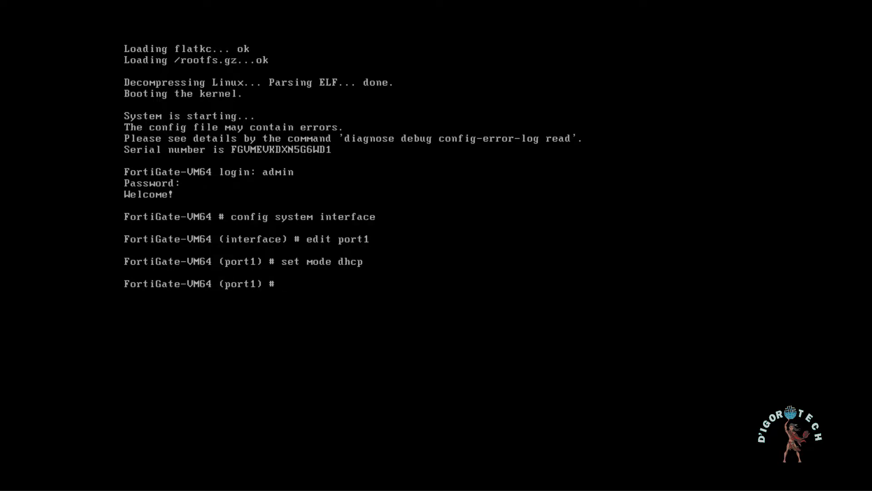
Set port1's role to wan and its alias to WAN
text(set role wan)
key(Return)
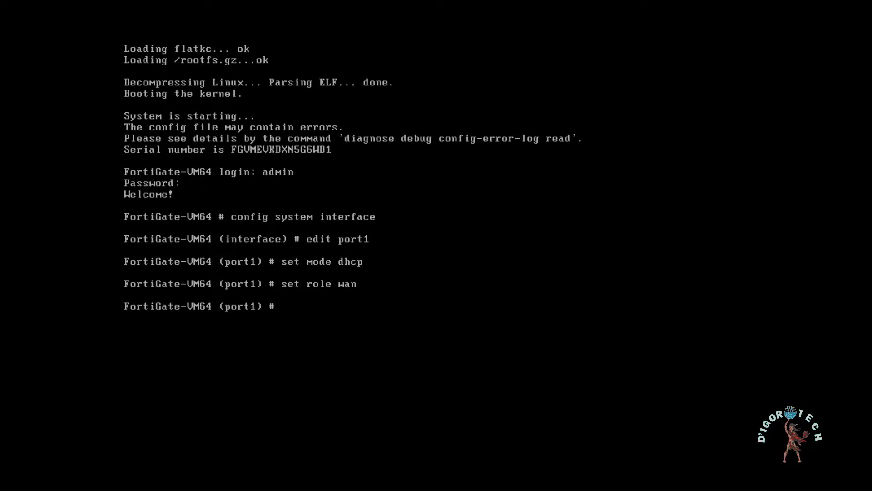
text(set alias WAN)
key(Return)
Allow http, https, telnet, ssh and ping access on port1 and display its configuration
text(s)
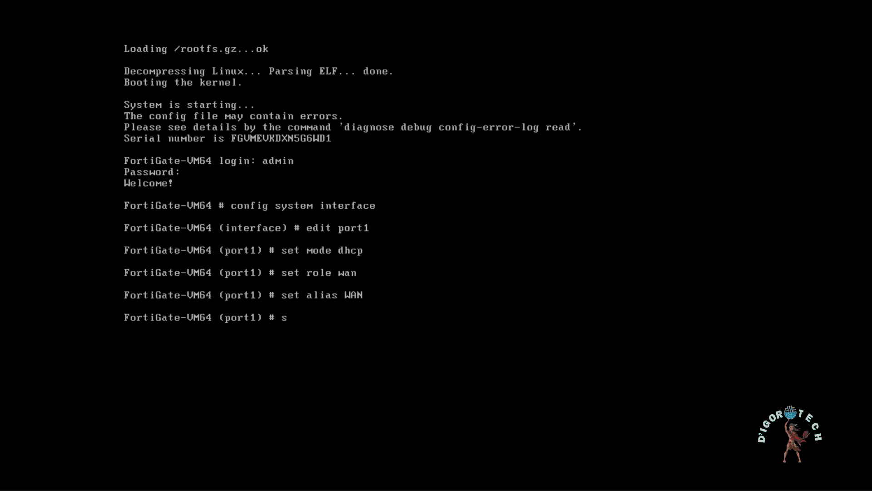
text(et allo)
key(Tab)
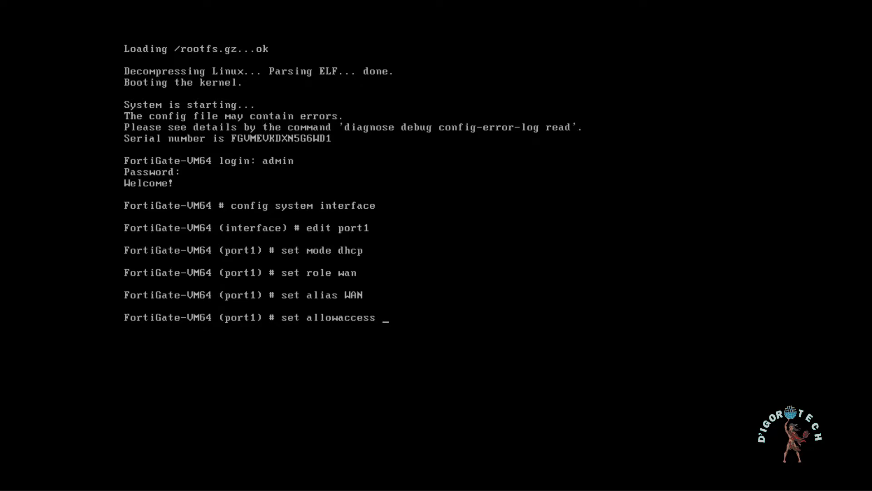
text(http https telnet )
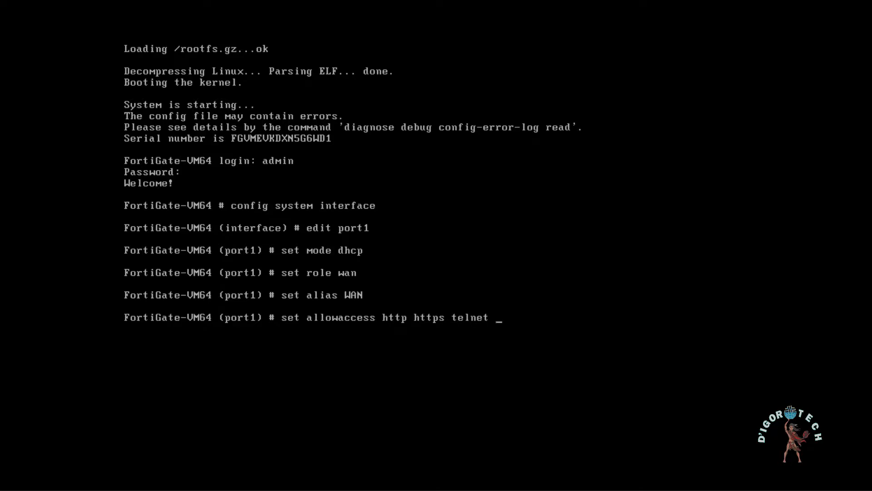
text(ssh ping)
key(Return)
text(show)
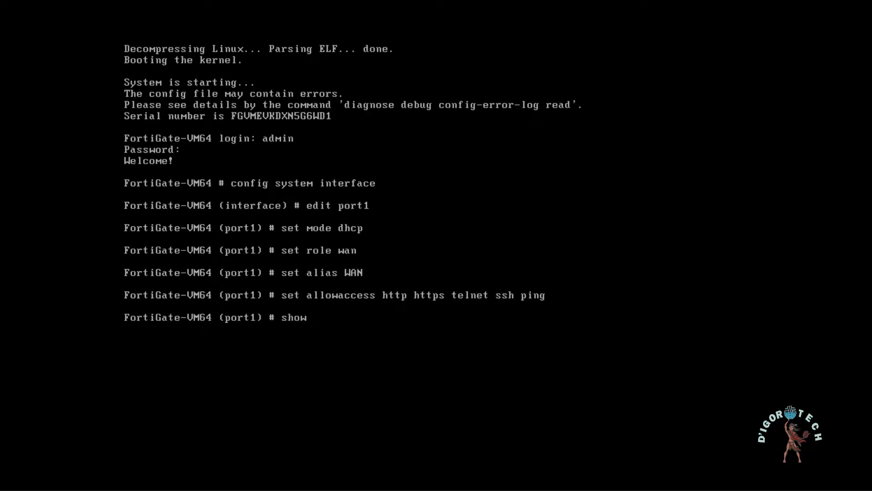
key(Return)
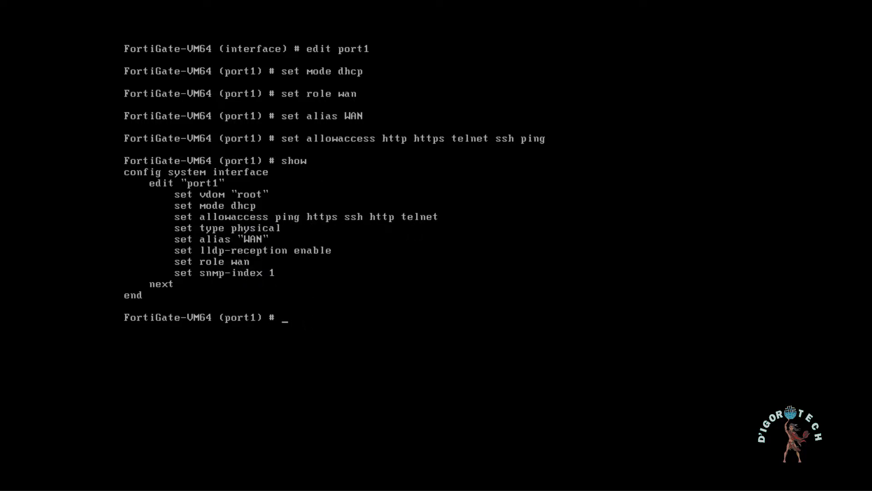
Save port1 with the next command, edit port2, and set its addressing mode to static
text(next)
key(Return)
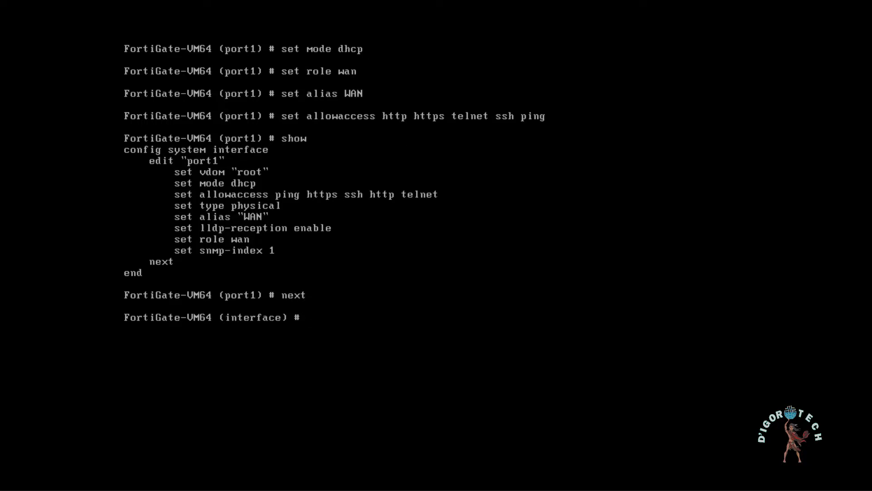
text(edit port1)
key(Return)
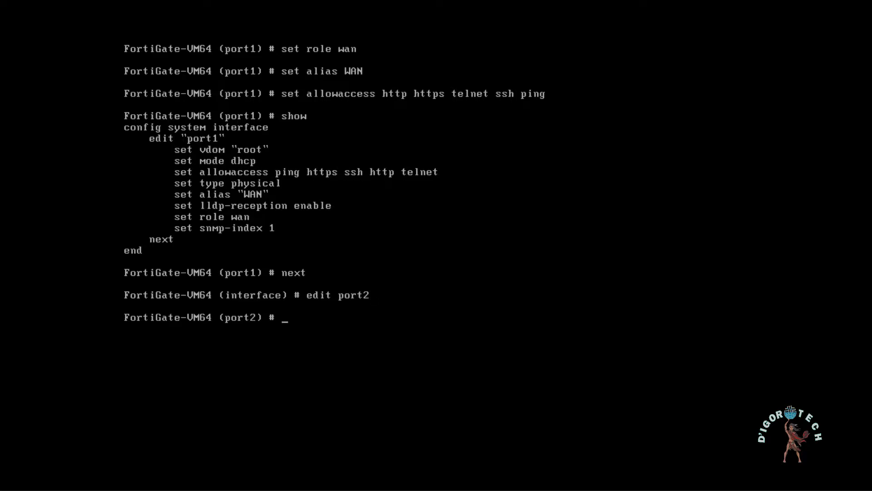
text(set mode static)
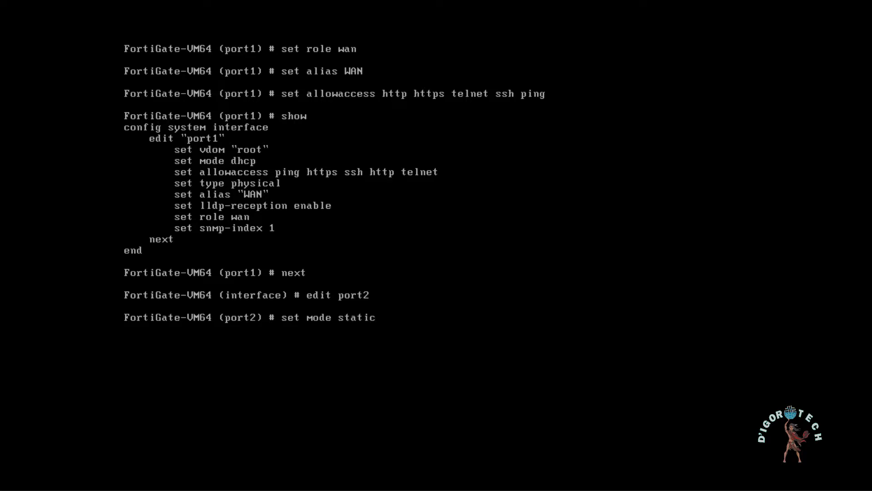
key(Return)
Set port2's role to lan and its IP address to 10.10.10.1/24
text(set rol)
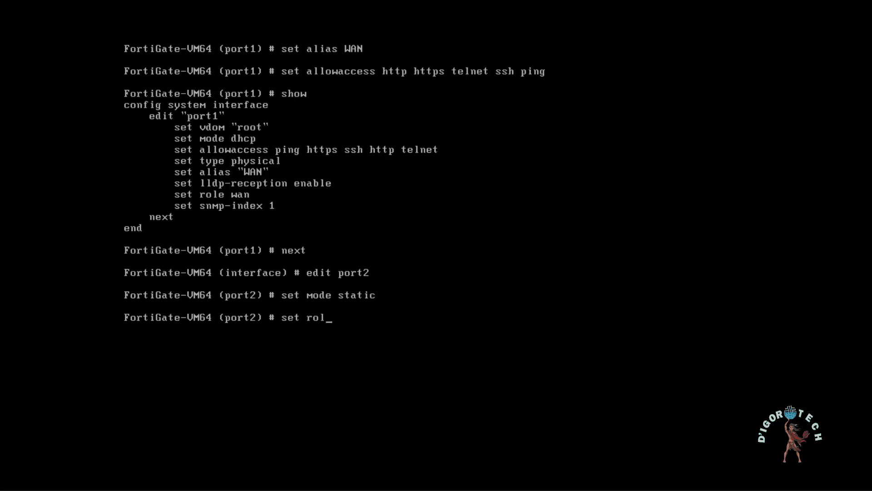
text(e lan)
key(Return)
text(set ip)
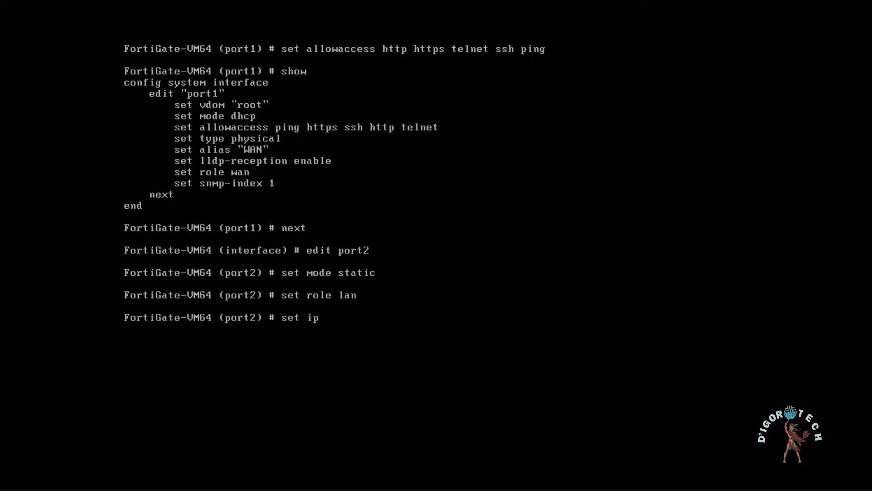
text( 10.10.10.1/24)
key(Return)
Allow http, https, telnet, ssh and ping access on port2 and display its configuration
text(set allo)
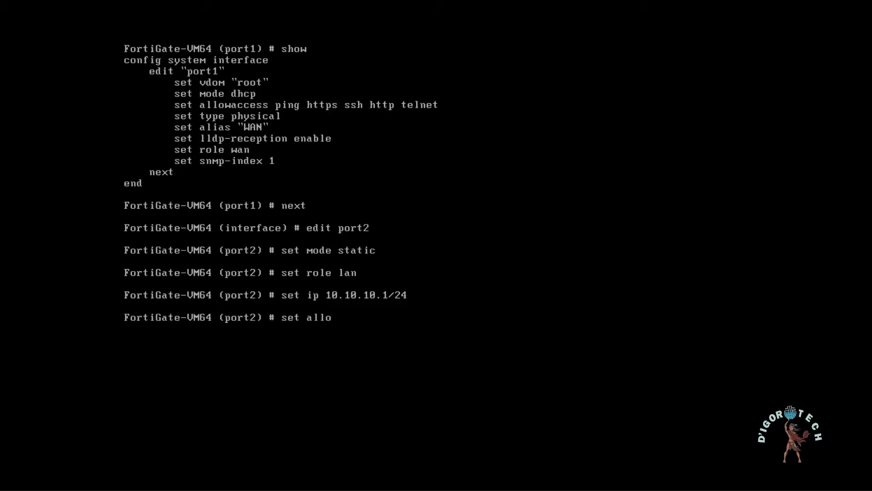
key(Tab)
text(http https)
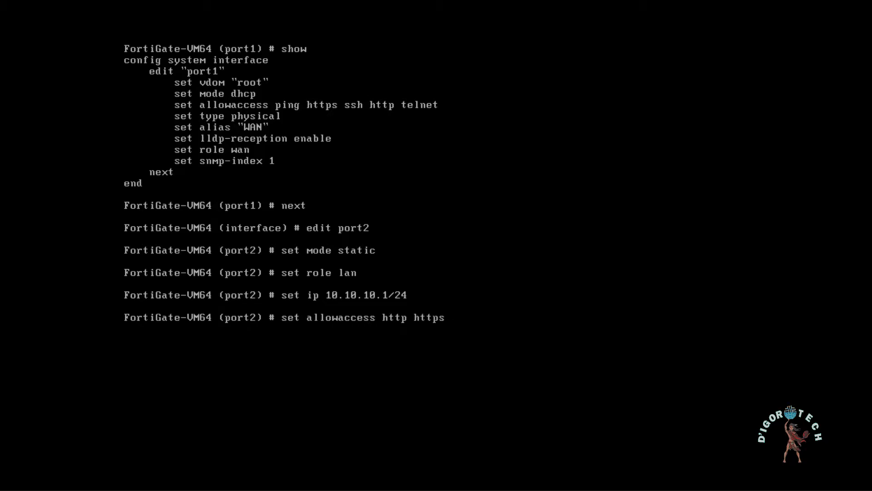
text( telnet ssh ping)
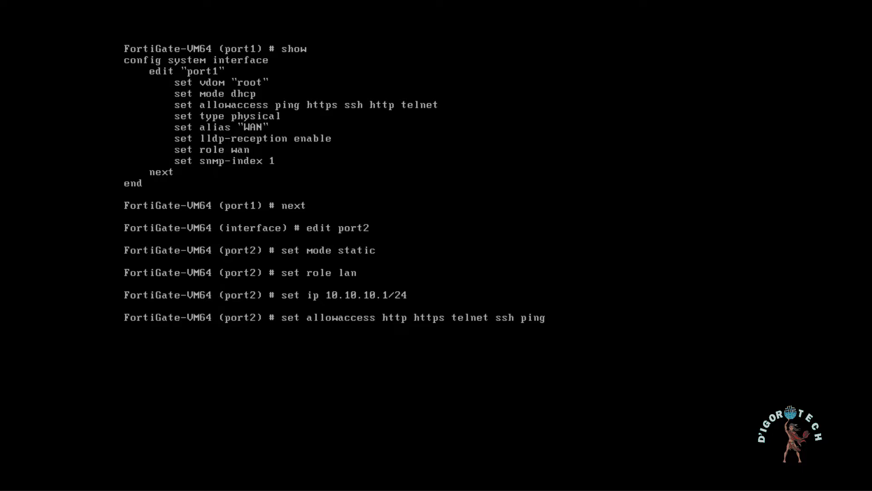
key(Return)
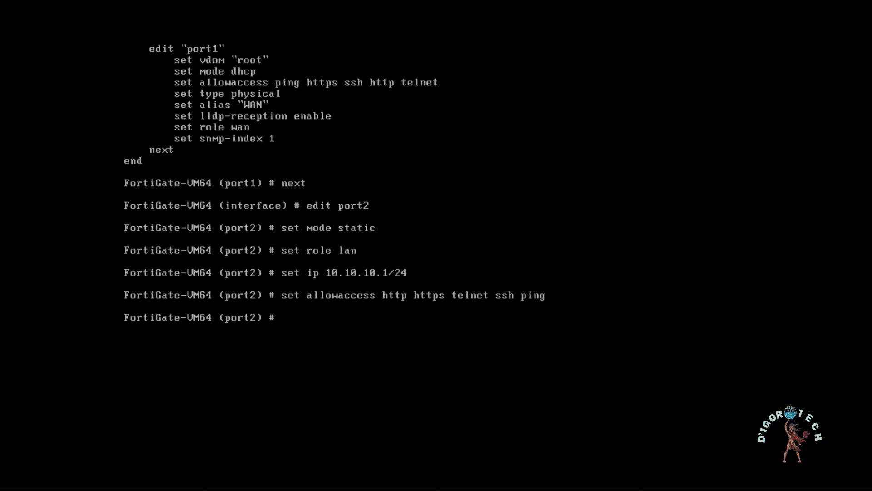
text(show)
key(Return)
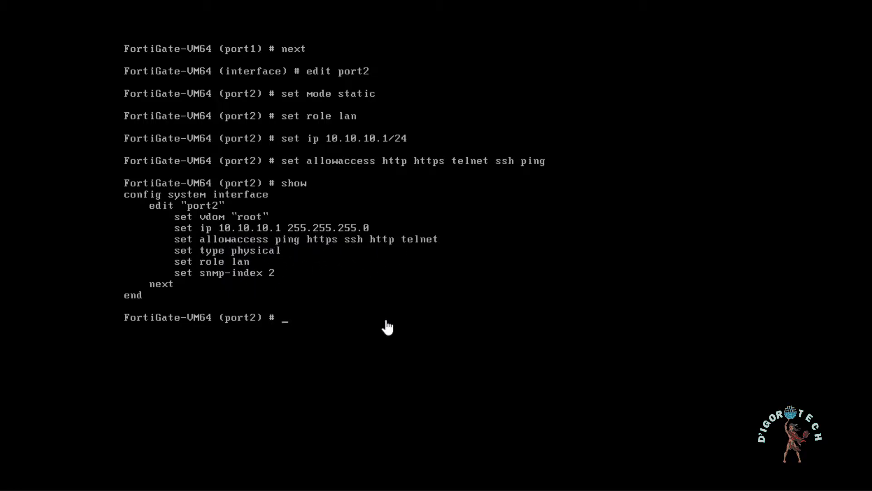
Set port2's alias to Internal and save the interface configuration with the end command
text(set alias Internal)
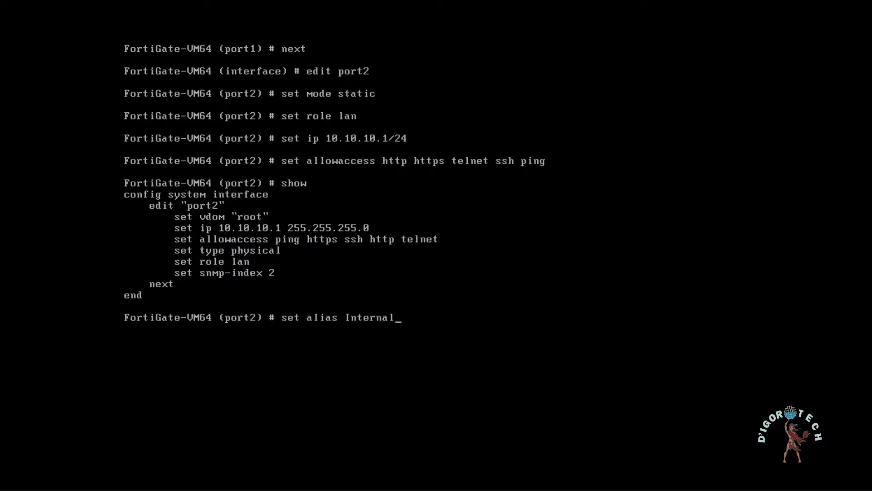
key(Return)
text(end)
key(Return)
Show the system interface configuration, check the port1 and port2 entries, and quit the listing
text(s)
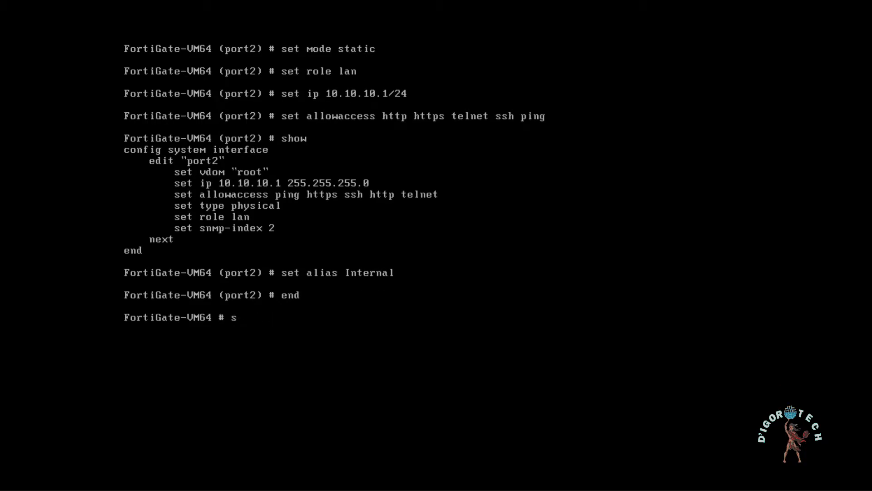
text(how sys in)
key(Tab)
key(Return)
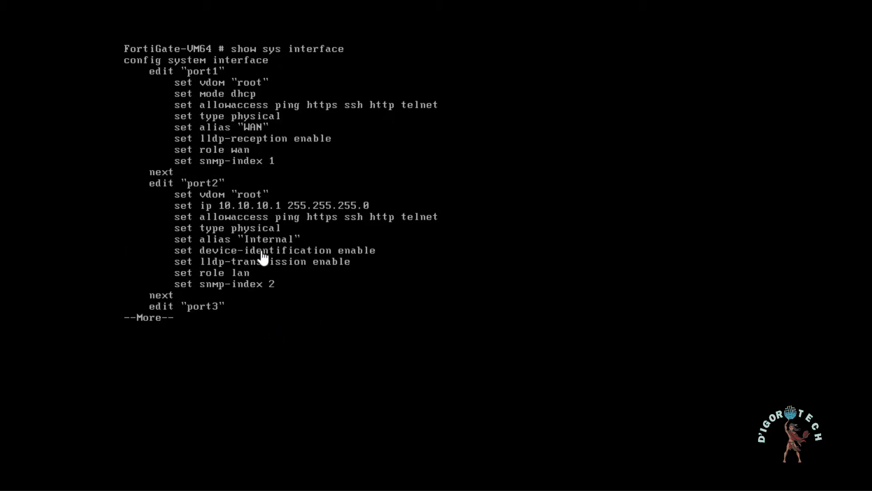
text(qget sys)
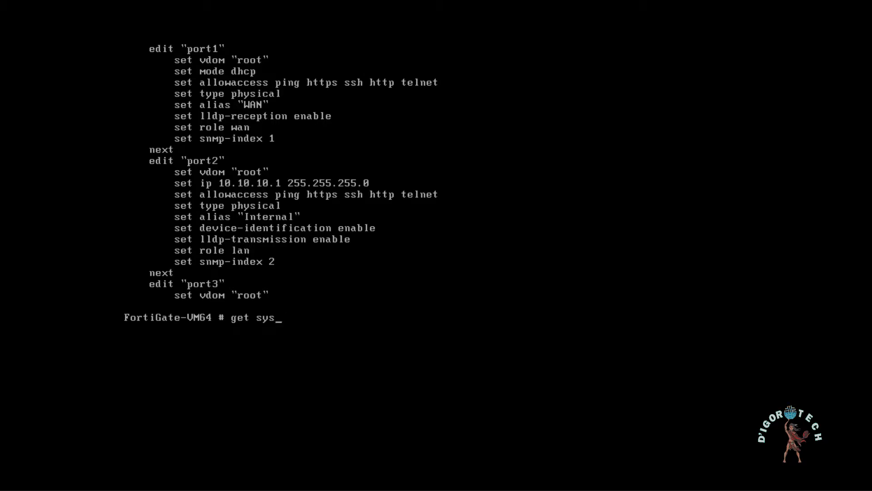
text( item interface physical)
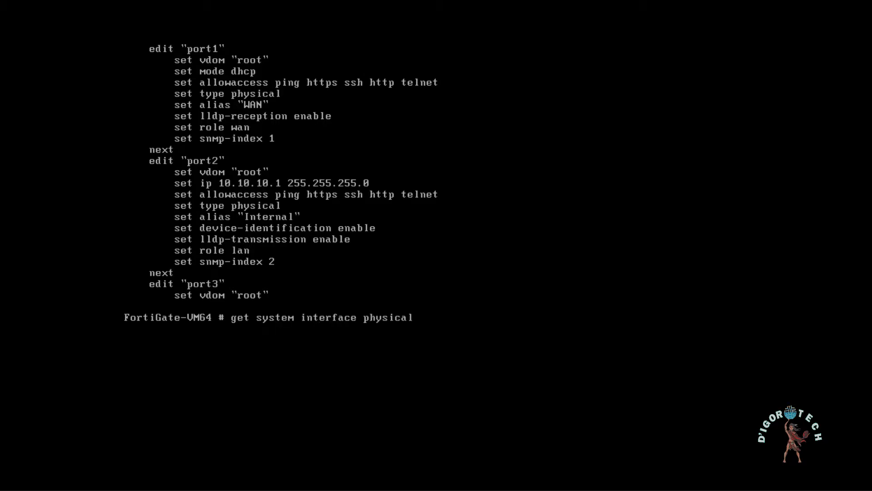
Run get system interface physical to check the mode, IP address and status of each port
key(Return)
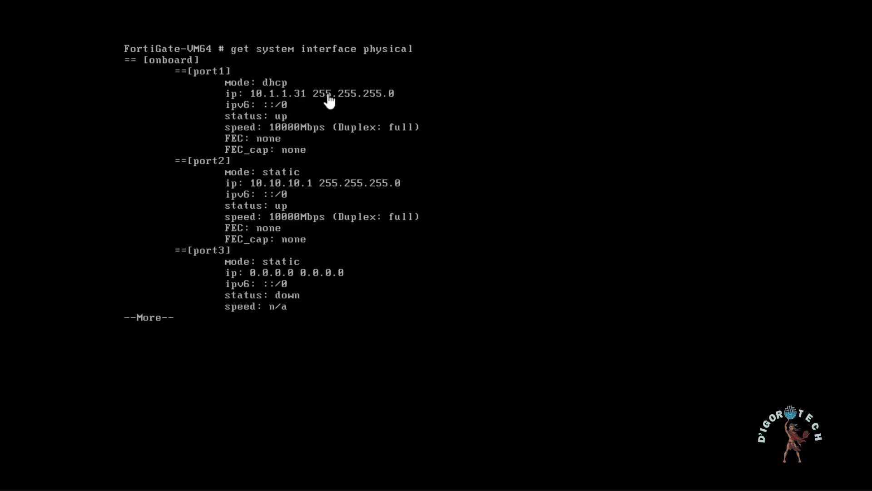
Open a Windows Command Prompt beside the FortiGate console and ping port1 at 10.1.1.31
key(super+s)
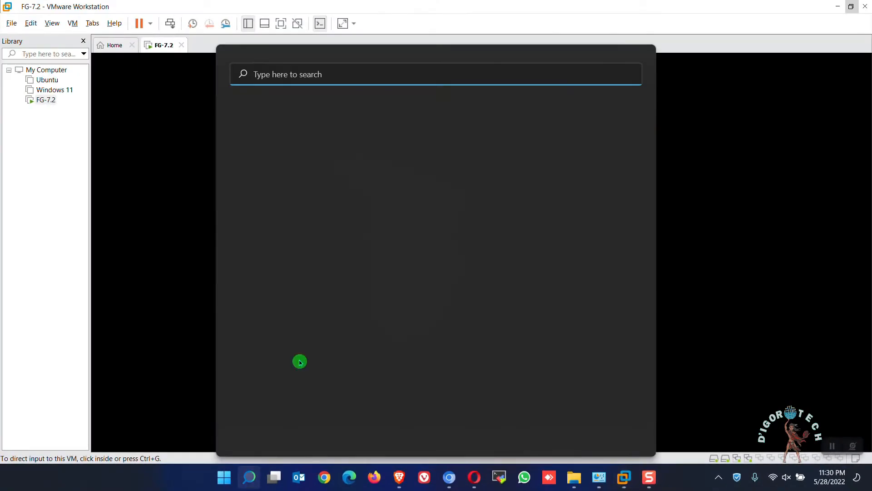
text(cmd)
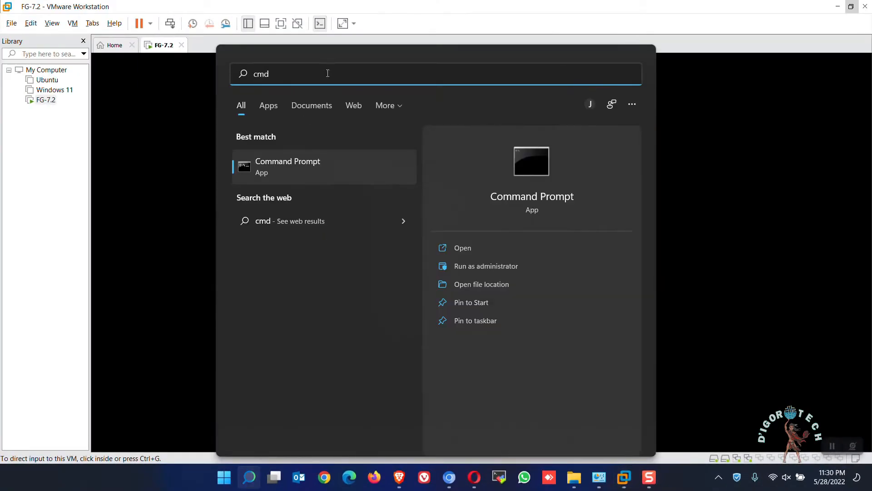
click(288, 165)
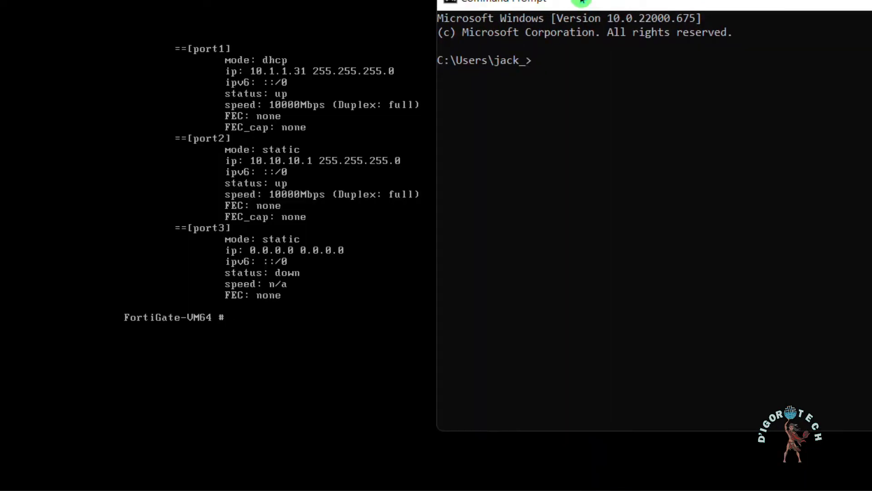
drag(581, 0, 558, 0)
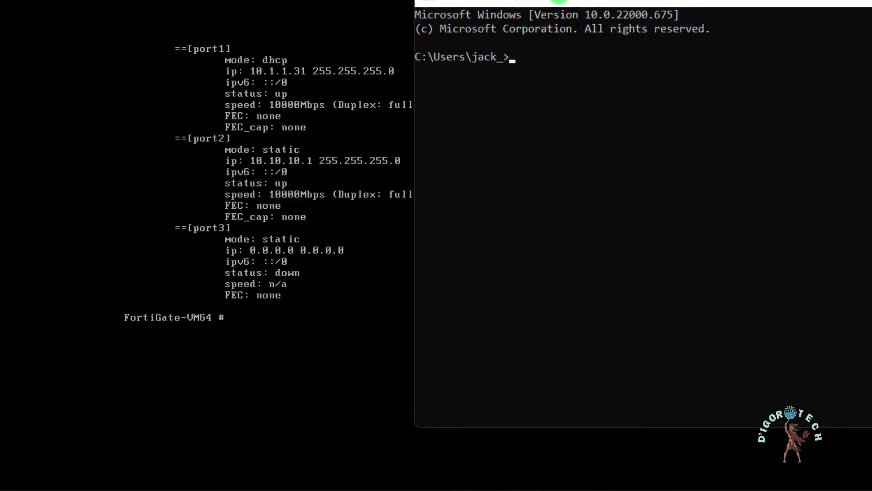
click(572, 66)
click(573, 68)
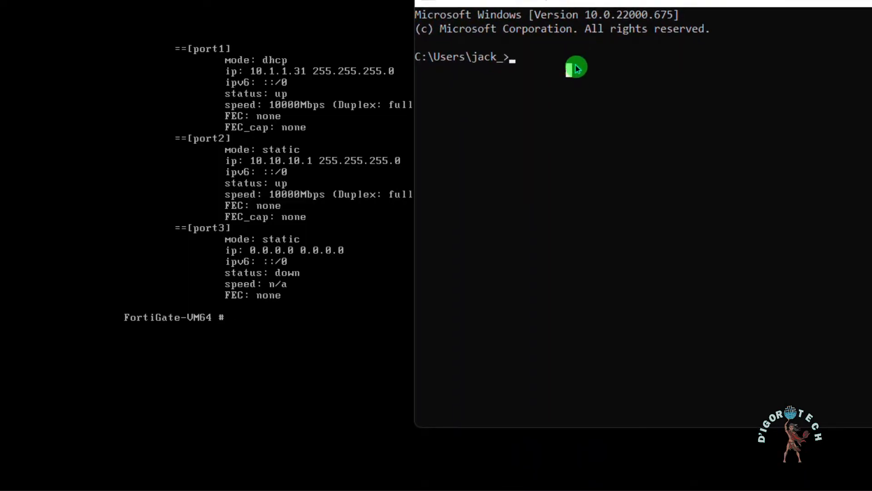
text(ping 10.1.1.31)
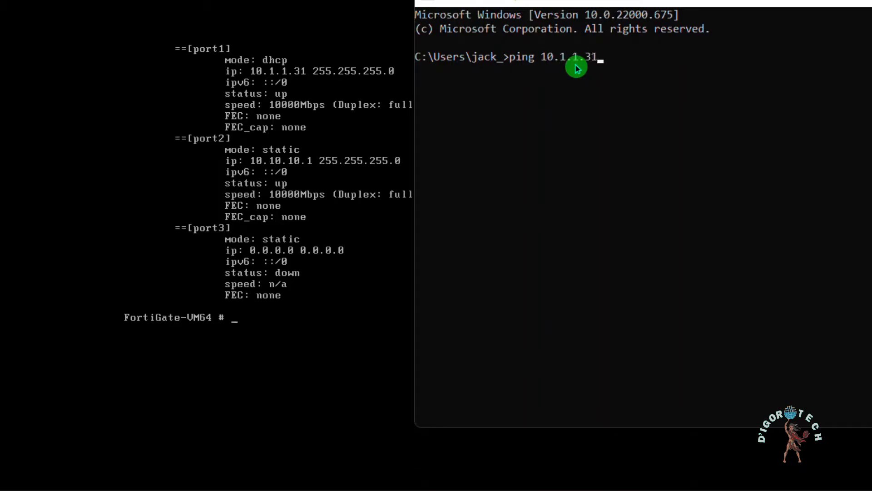
key(Return)
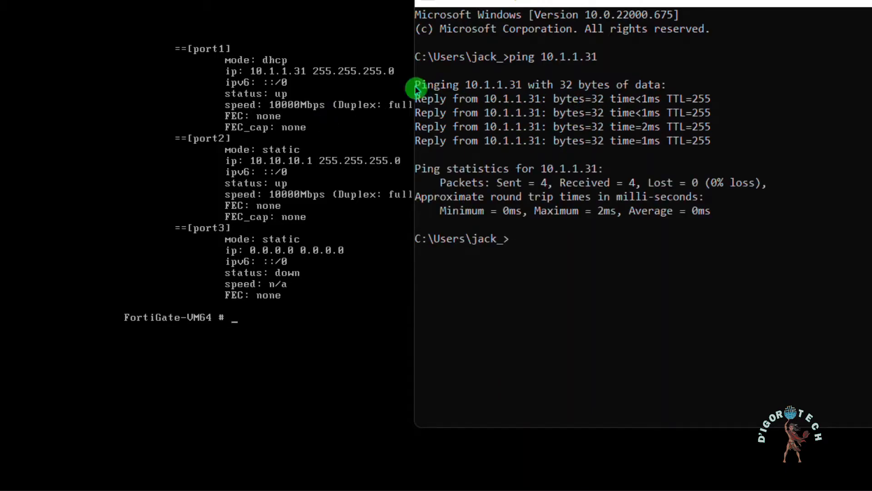
Return to the FortiGate console and run show sys interface to check the allowed access on port1 and port2
click(174, 161)
text(show sys)
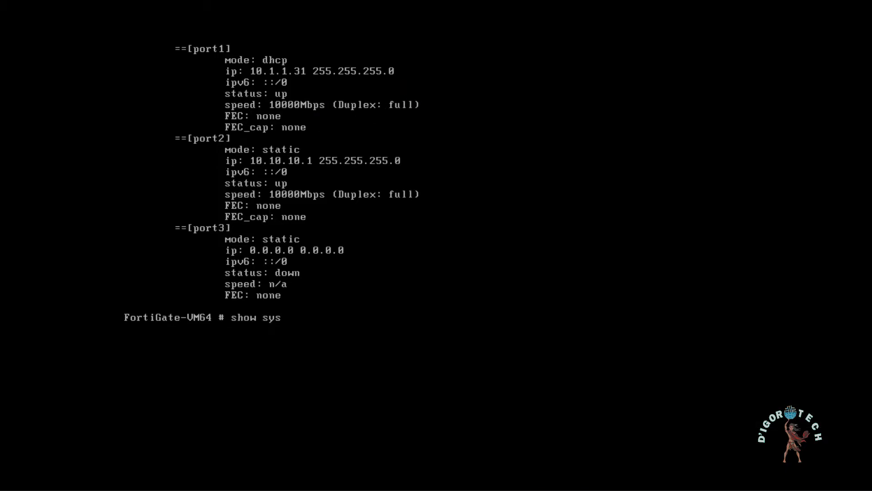
text( interface)
key(Return)
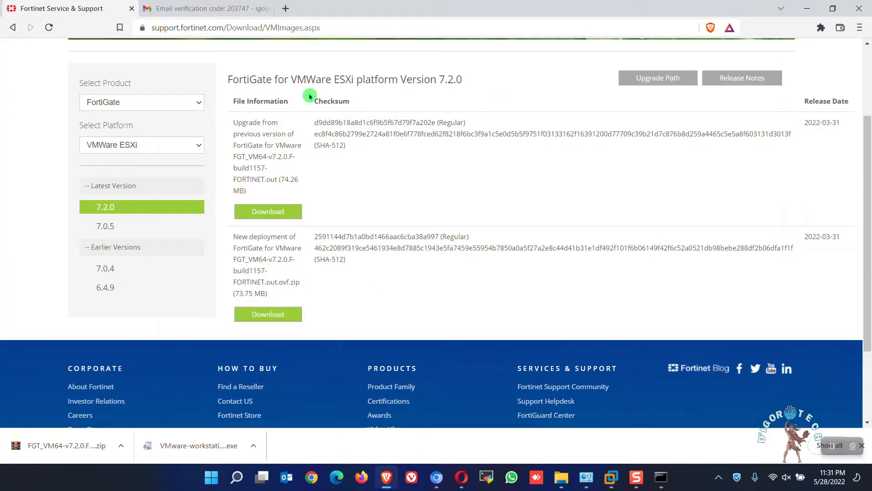
Switch to the Brave browser and open the FortiGate web interface at 10.1.1.31
click(186, 28)
text(10)
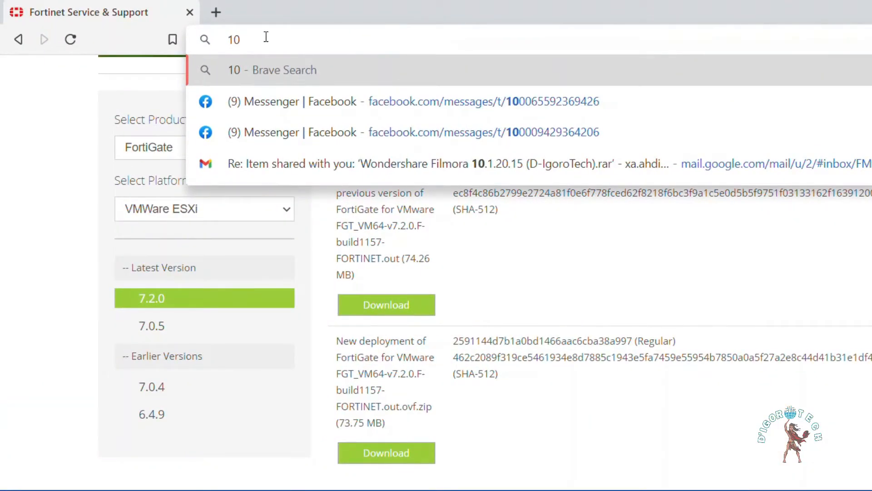
text(.1.1.31)
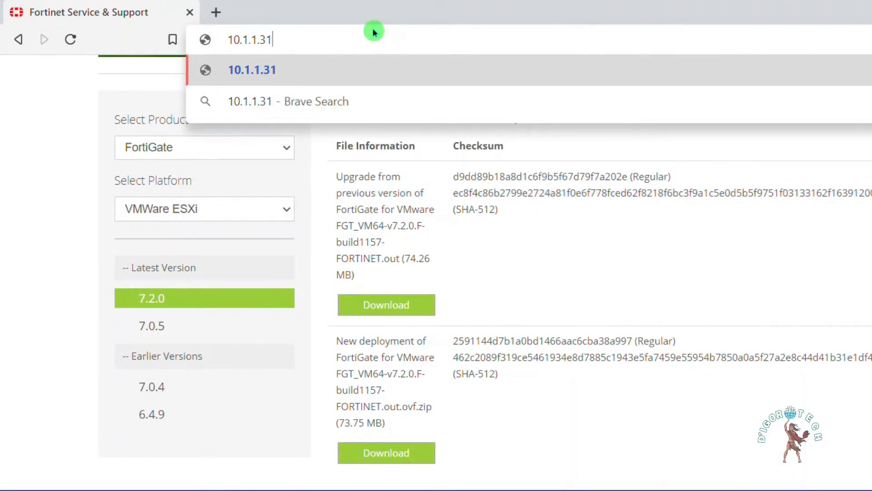
key(Return)
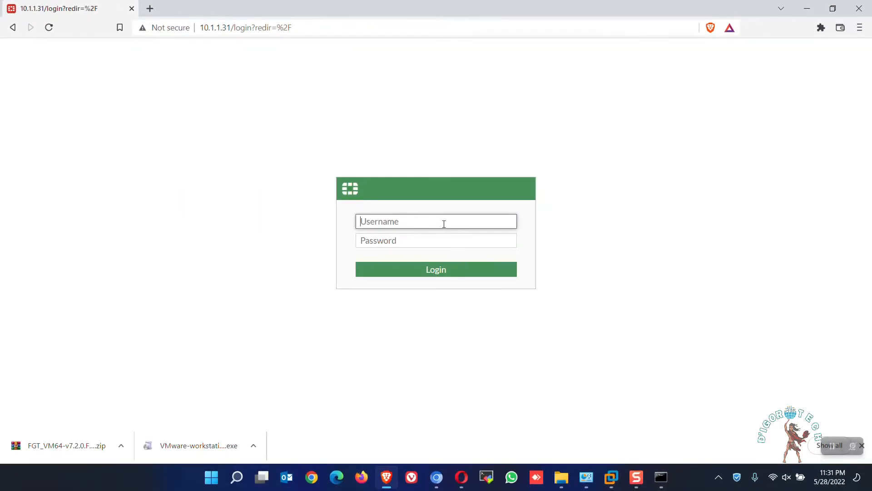
Log in to the FortiGate as admin with the account password and decline saving the password in the browser
text(admin)
key(Tab)
text(admin)
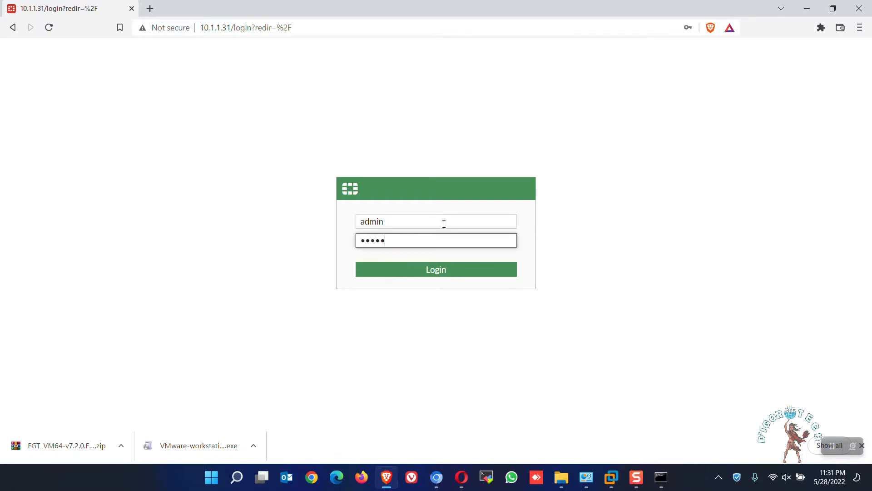
key(Return)
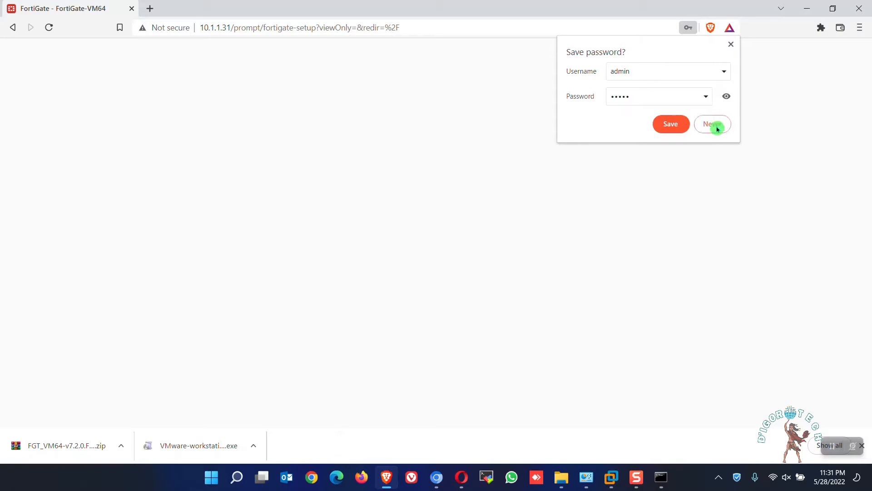
click(715, 127)
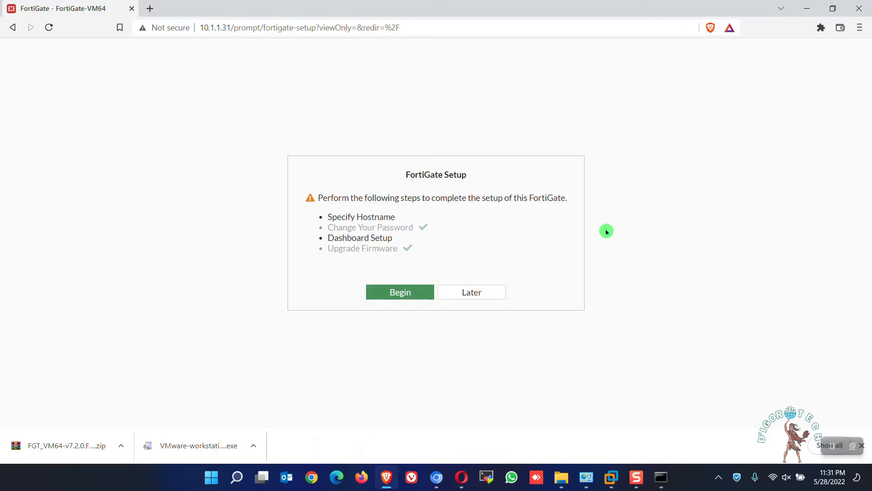
Postpone the FortiGate setup and dismiss the FortiOS 7.2.0 introduction with Don't show again enabled
click(487, 294)
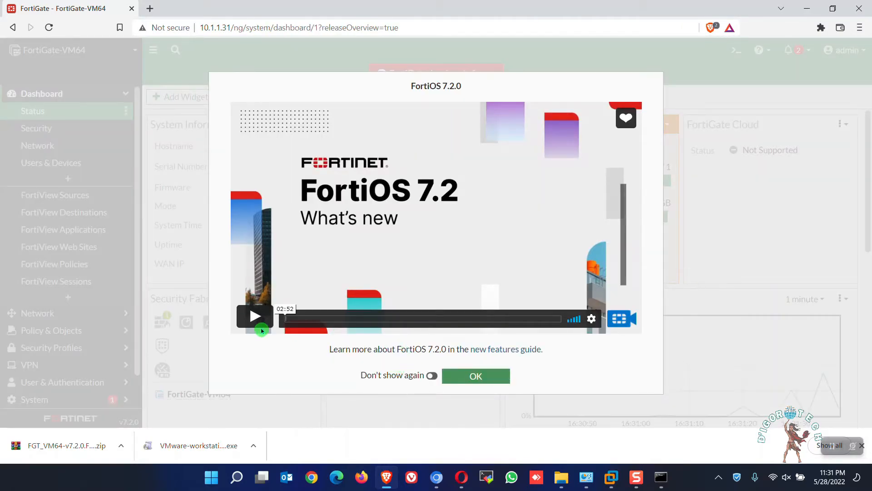
click(432, 376)
click(472, 376)
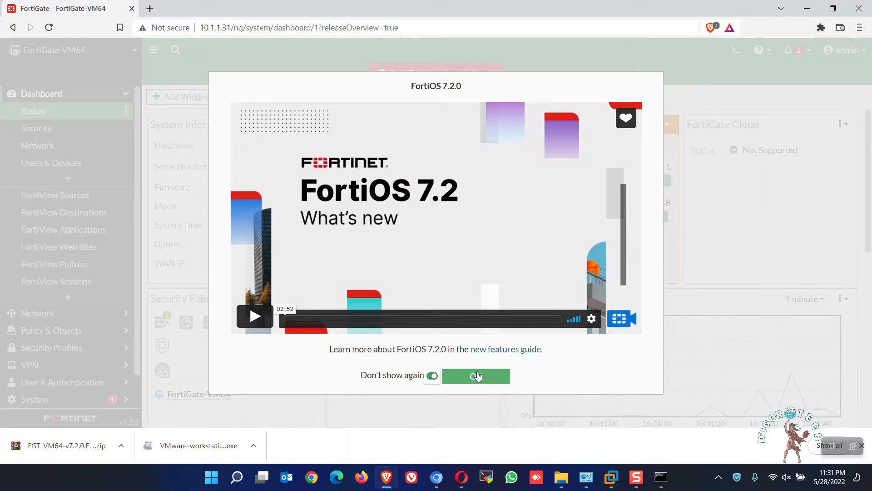
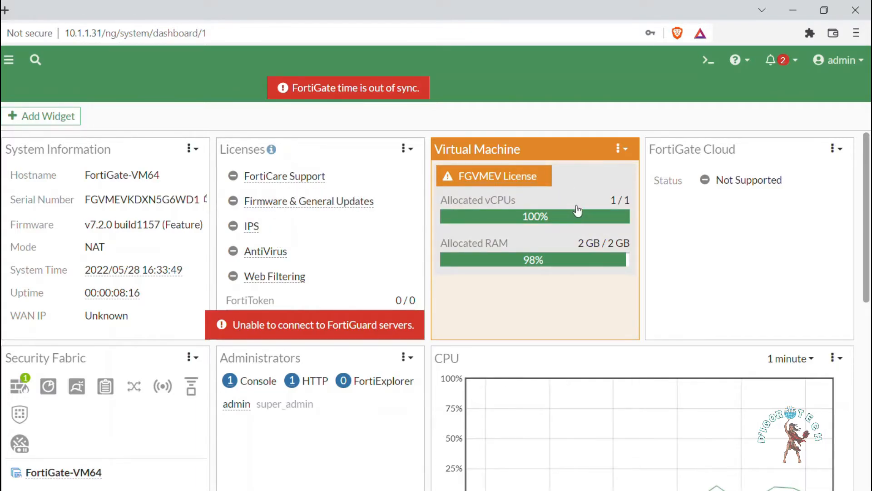
Check the pending system notifications on the FortiGate dashboard
click(782, 68)
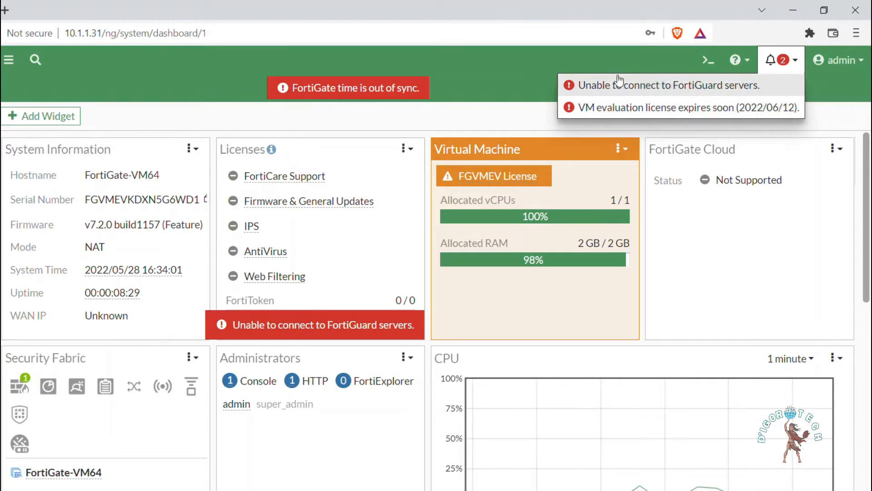
click(501, 61)
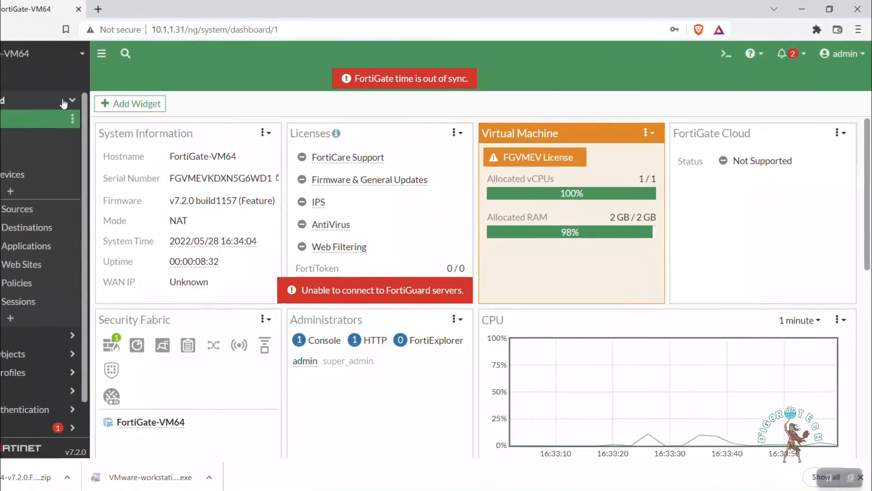
click(64, 104)
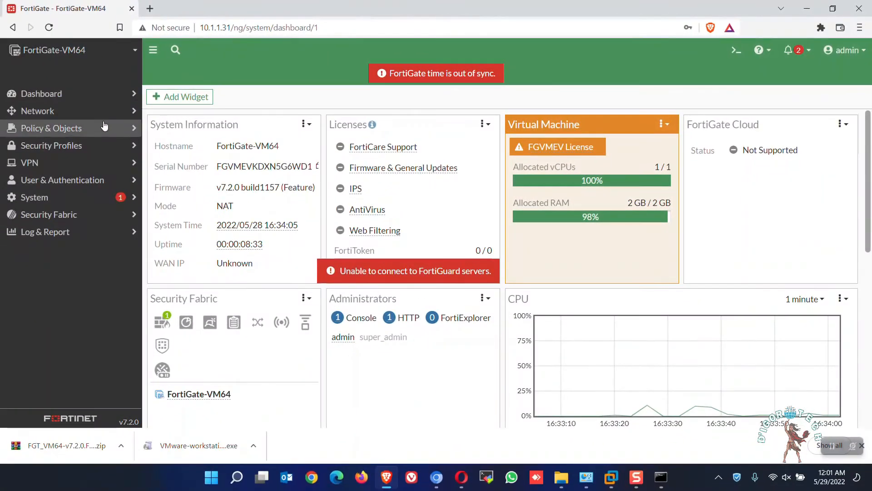
Review Internal (port2) and WAN (port1) in the network interfaces list, and open WAN (port1) to check its DHCP addressing
click(81, 111)
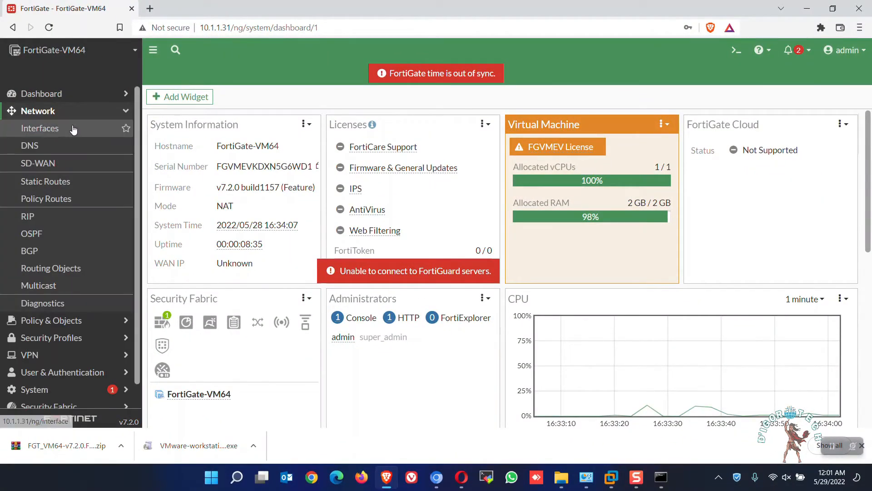
click(71, 132)
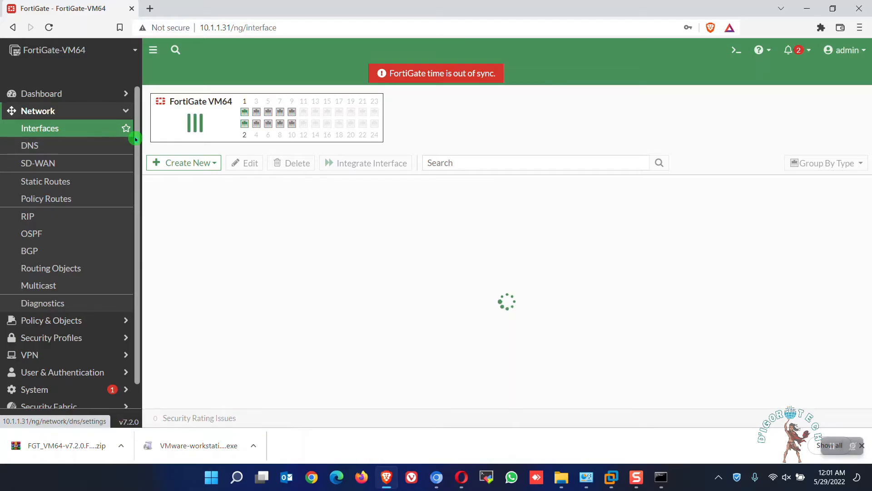
click(255, 290)
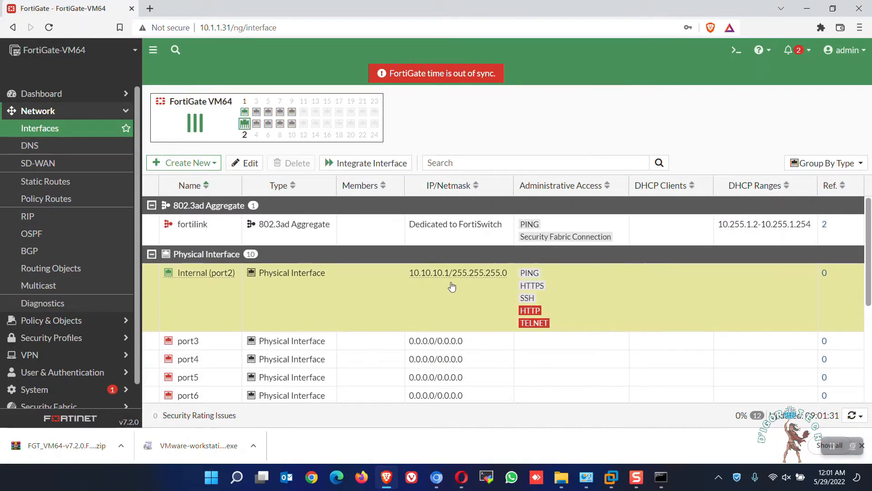
scroll(484, 293, down, 4)
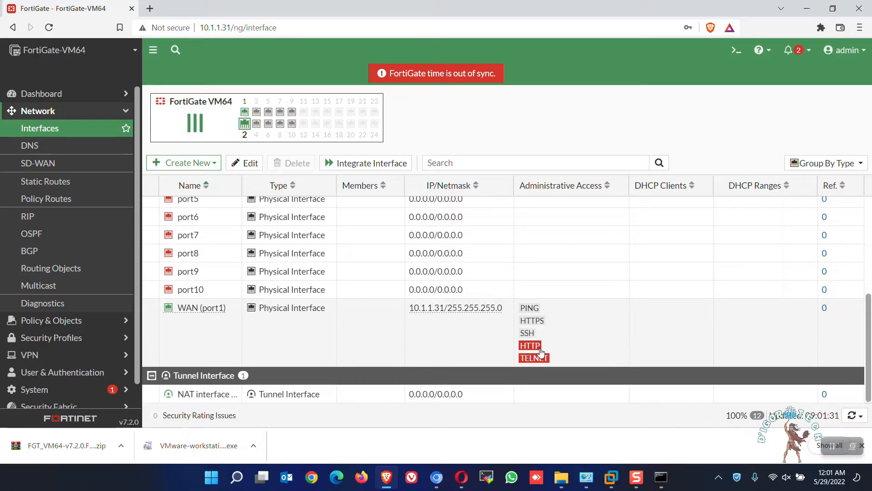
scroll(538, 357, up, 1)
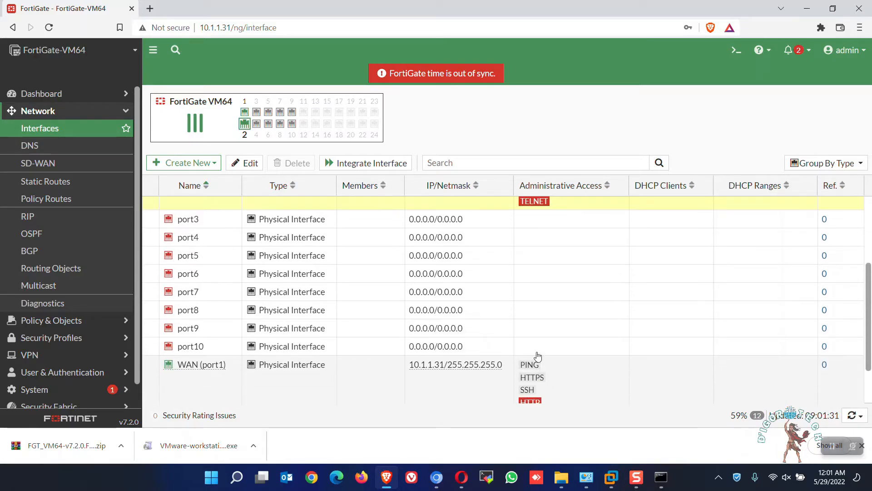
scroll(538, 357, down, 1)
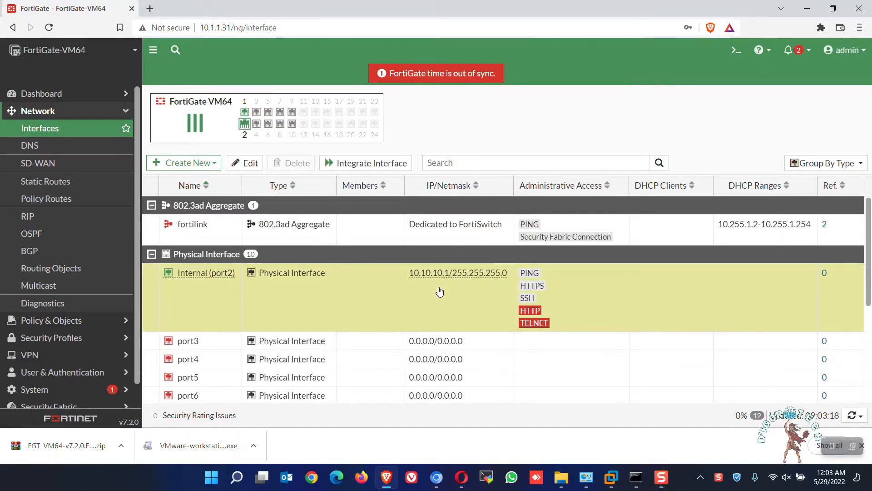
scroll(440, 289, down, 4)
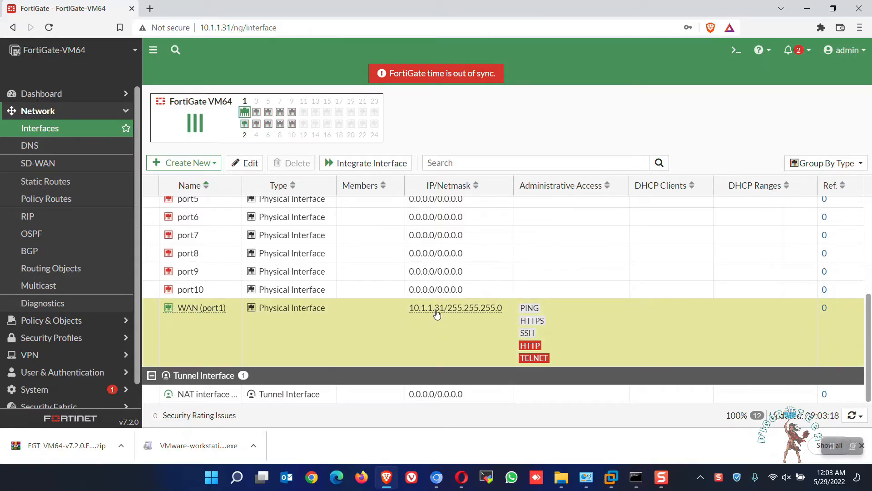
double_click(436, 314)
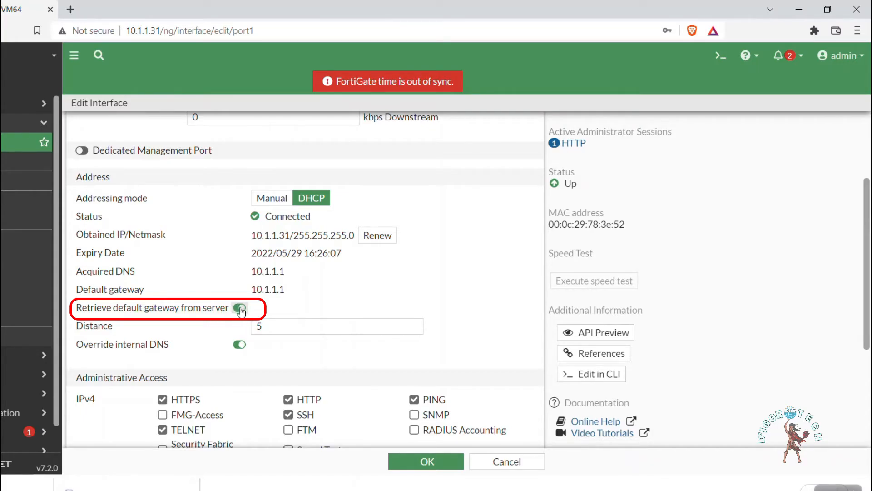
Ping 8.8.8.8 from the FortiGate CLI console to test internet connectivity, and close the console
click(719, 62)
text(e)
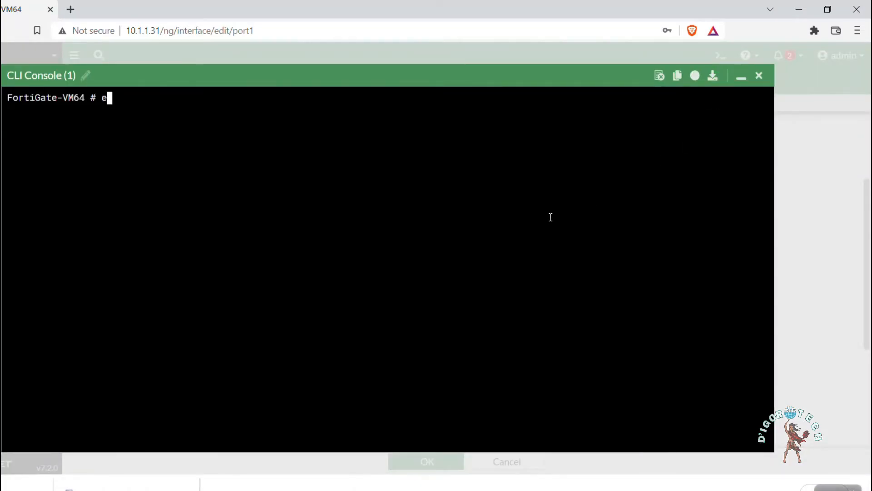
text(xe ping 8.8.8.8)
key(Return)
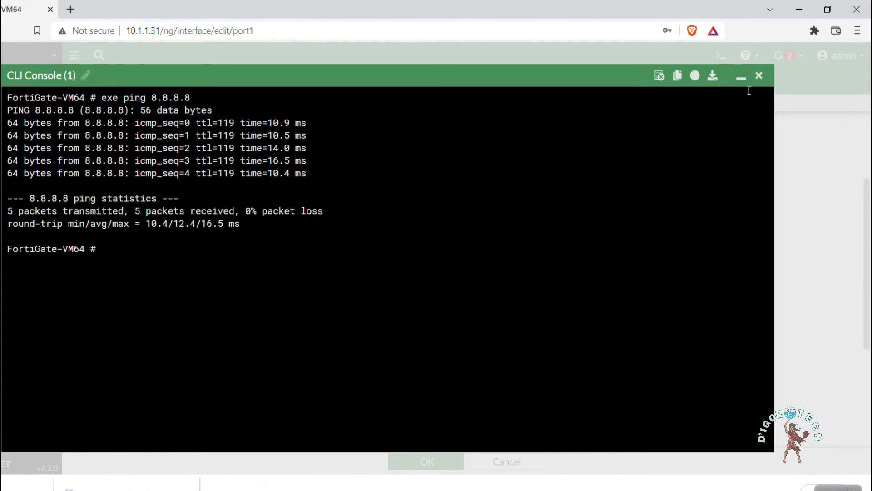
click(758, 76)
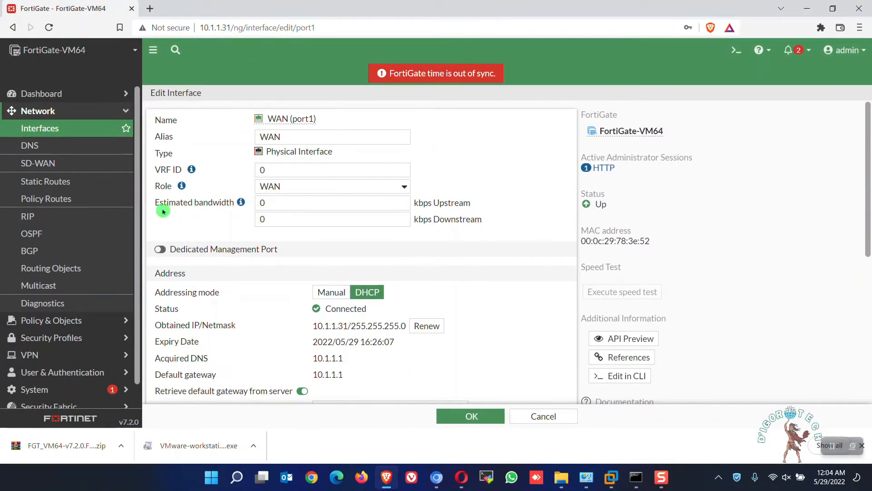
Start a new firewall policy and name it LAN-Internet
click(67, 321)
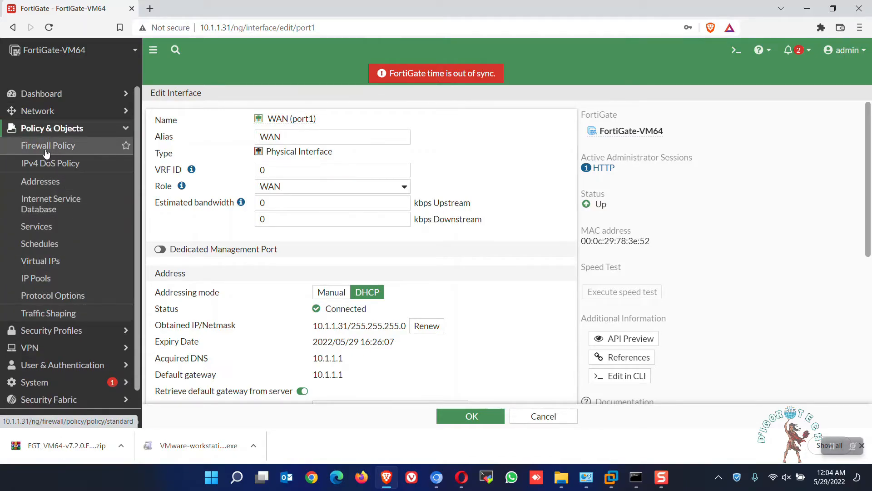
click(60, 153)
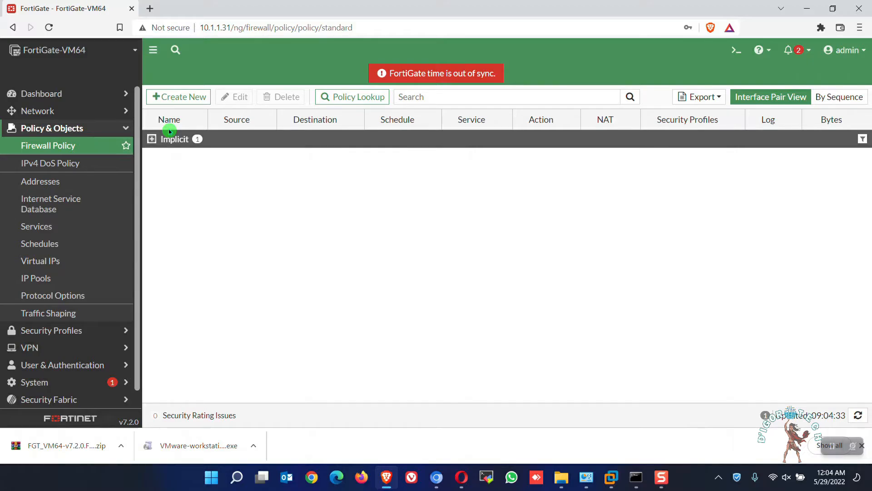
click(179, 97)
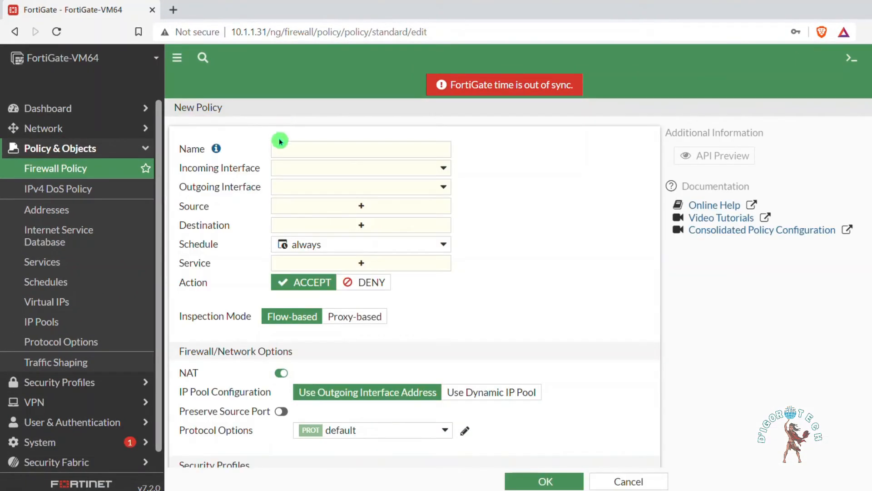
click(303, 149)
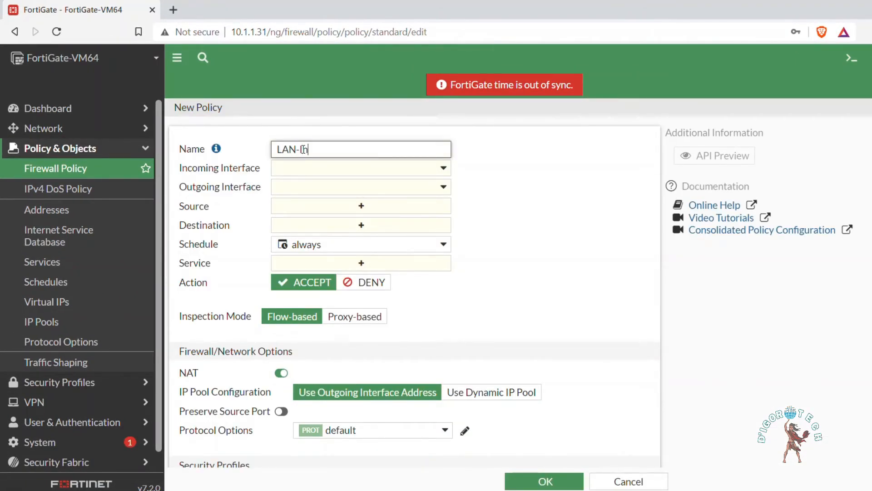
Set the policy's incoming interface to Internal (port2) and its outgoing interface to WAN (port1)
click(316, 168)
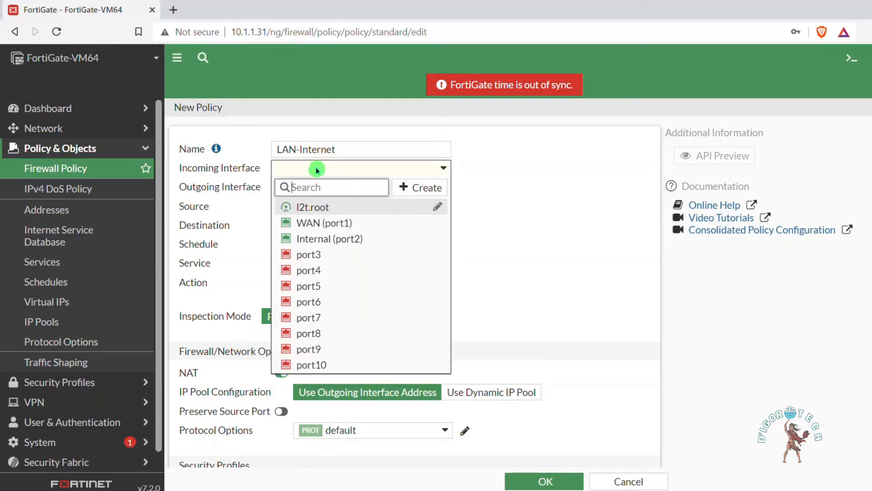
click(341, 241)
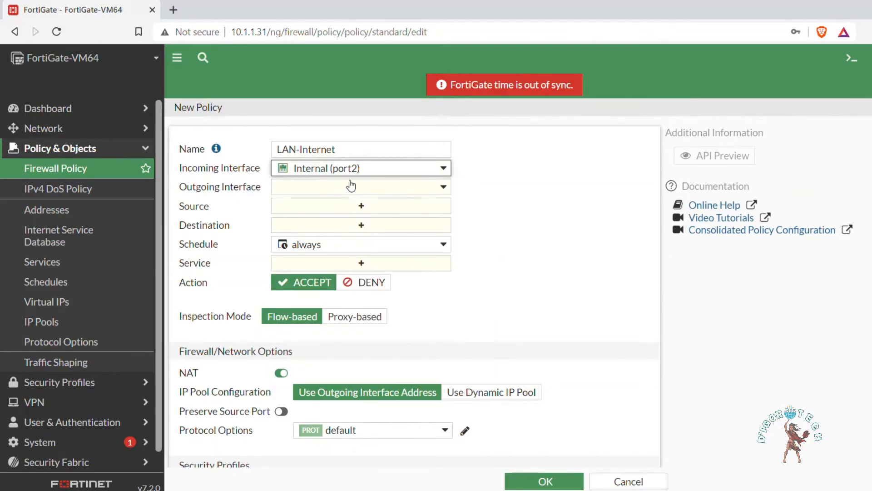
click(342, 190)
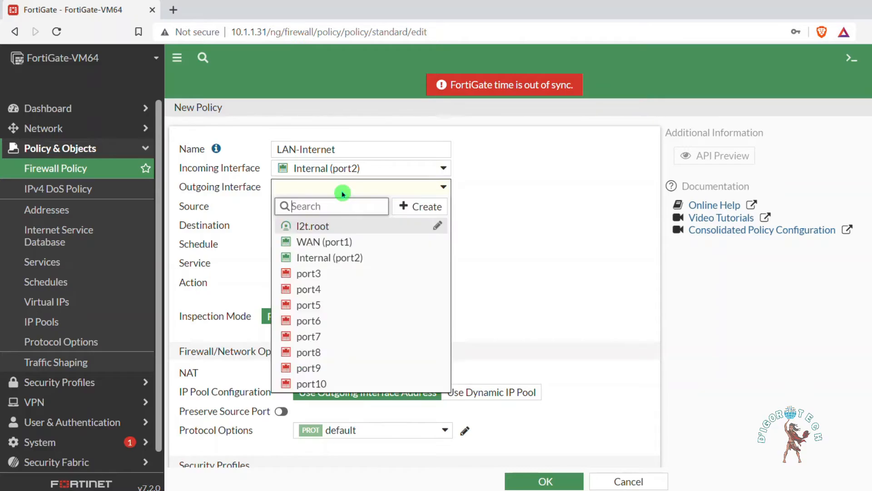
click(317, 242)
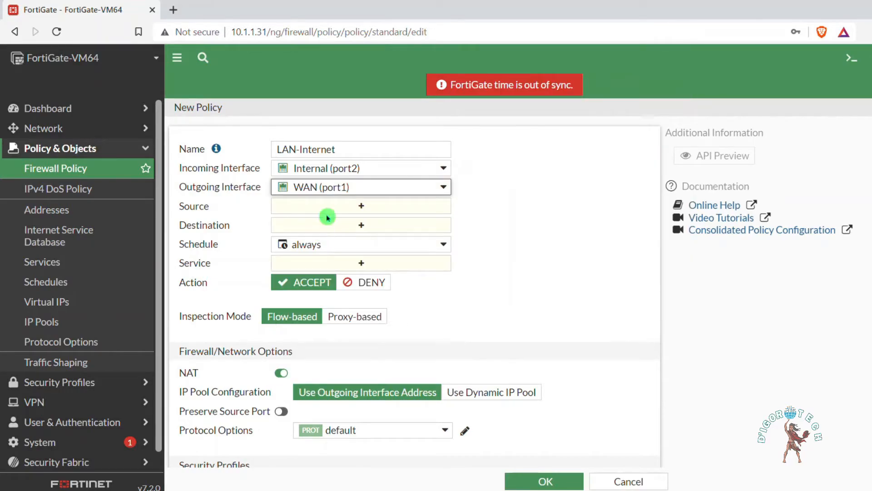
Create a subnet address object named LAN with 10.10.10.0/24 and select it as the policy's source
click(359, 210)
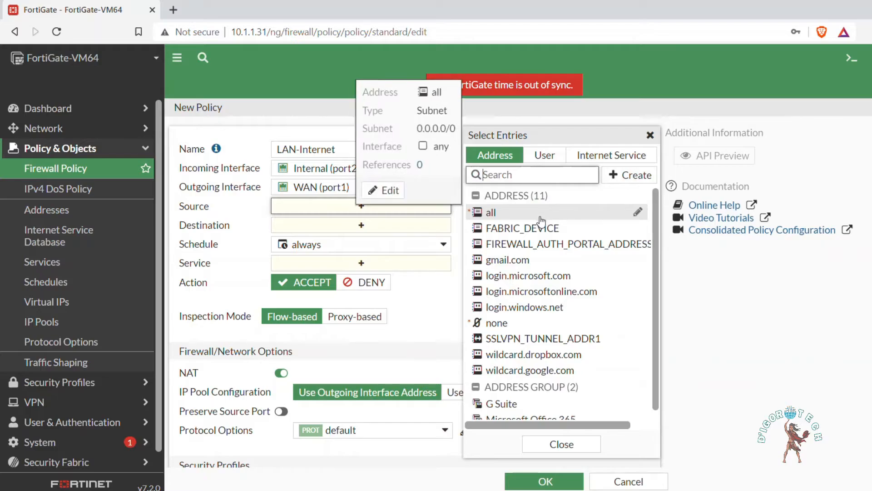
click(627, 176)
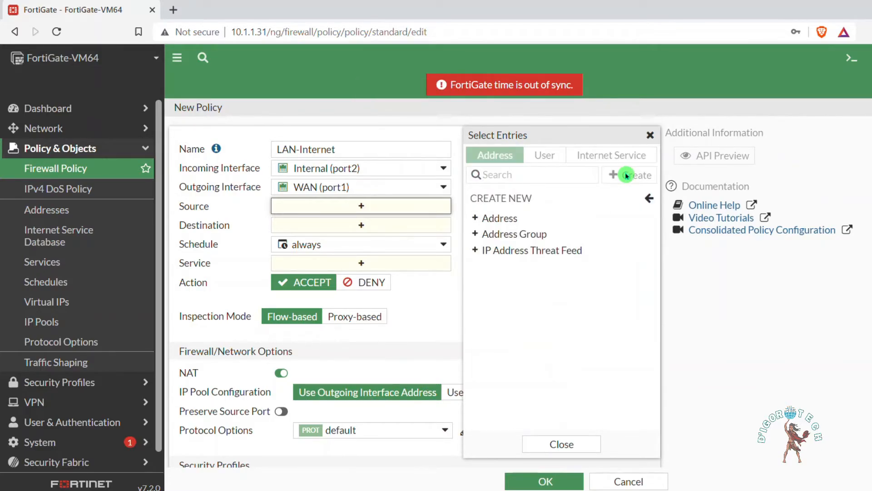
click(505, 220)
click(531, 146)
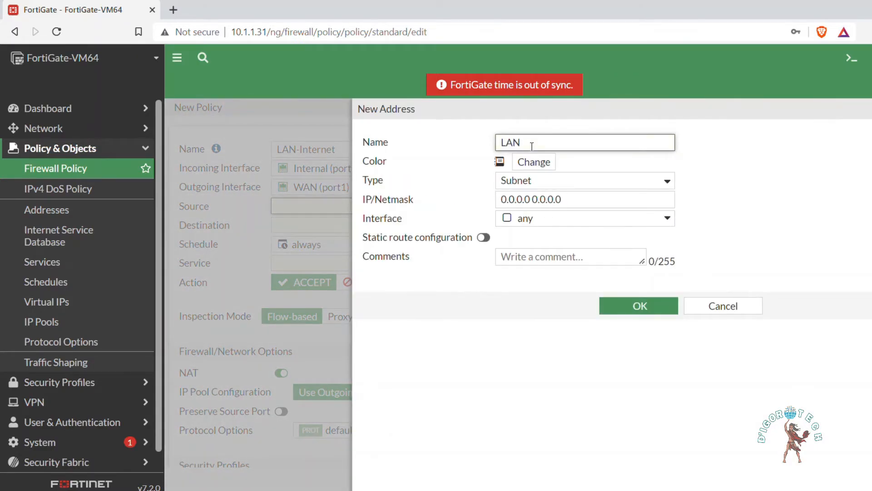
drag(565, 199, 488, 199)
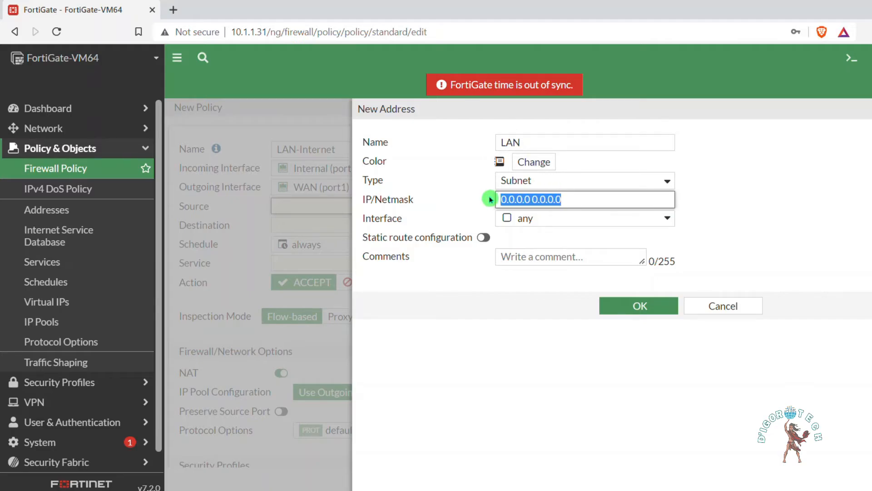
text(10.10.10.0/24)
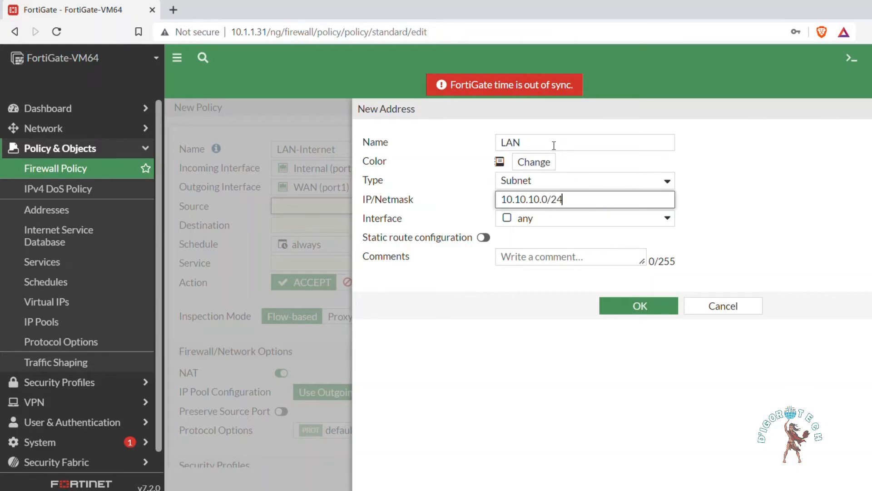
key(Tab)
click(640, 305)
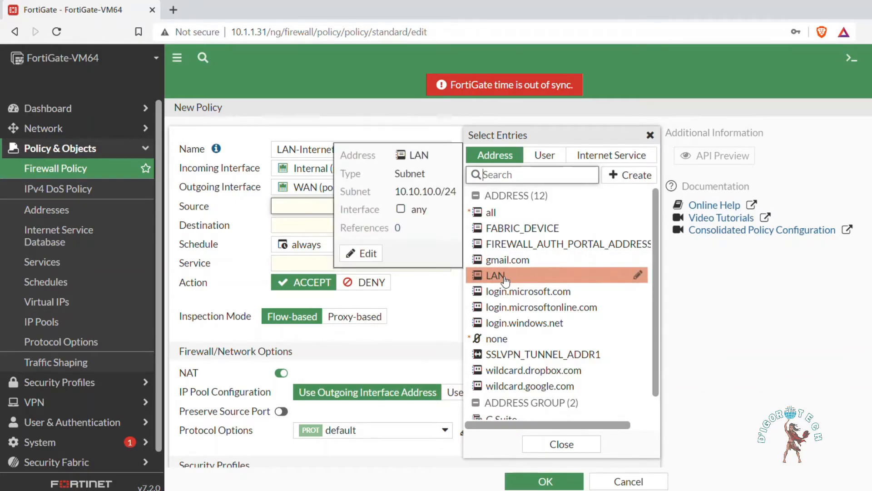
click(506, 278)
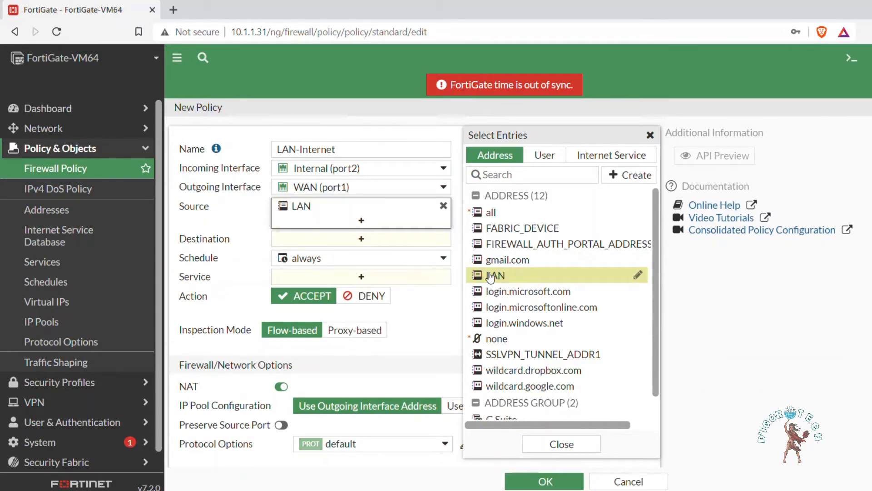
Set the policy's destination to all and its service to ALL
click(359, 245)
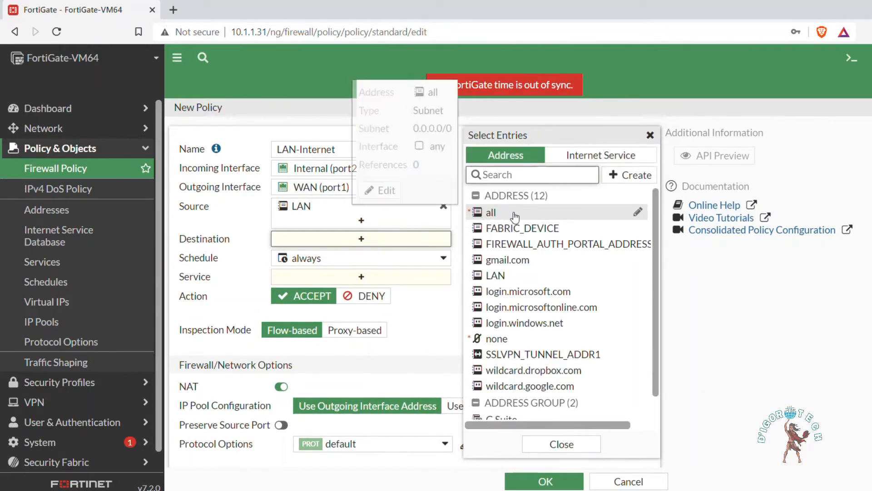
click(514, 213)
click(375, 294)
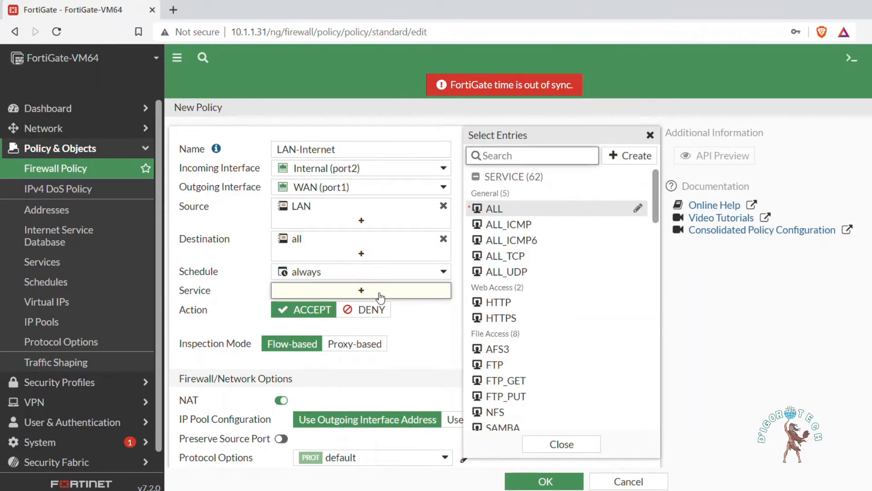
click(492, 210)
click(312, 337)
Review the policy's NAT and security profile options, switching AntiVirus on and back off
scroll(448, 344, down, 1)
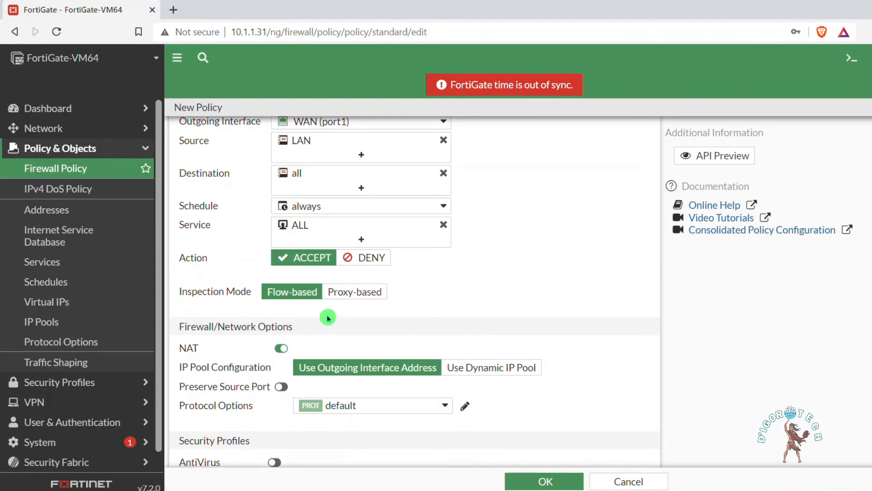
scroll(308, 318, down, 1)
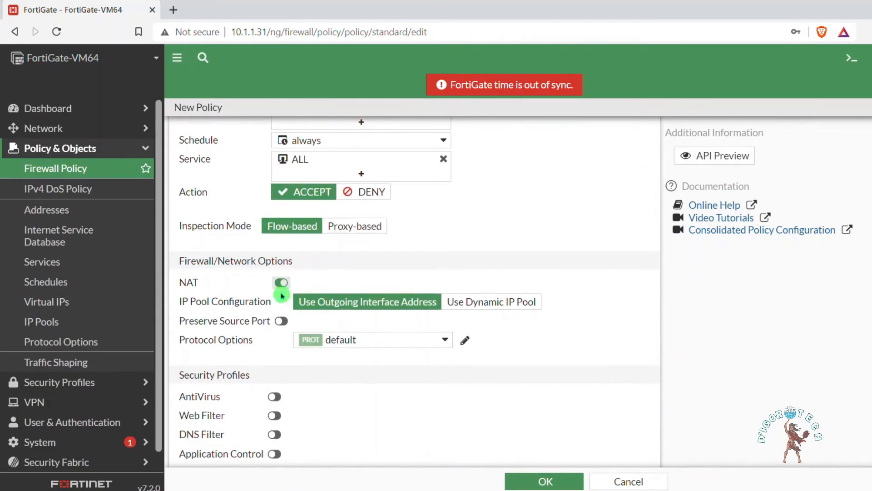
scroll(300, 296, down, 1)
scroll(308, 311, down, 1)
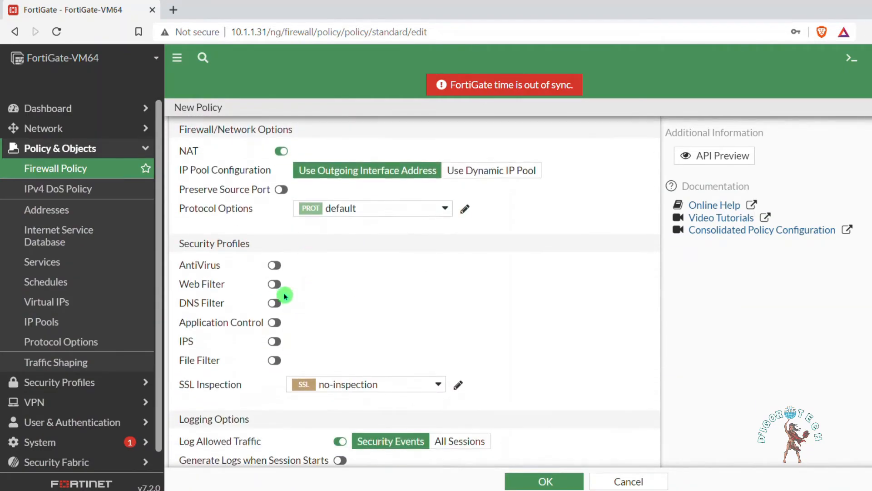
double_click(271, 269)
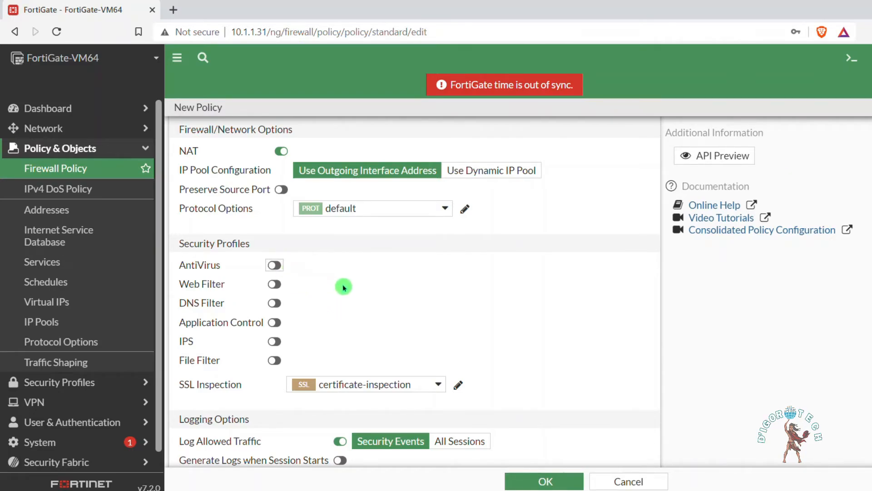
Set the policy to log all sessions of allowed traffic and save the new policy
scroll(440, 346, down, 1)
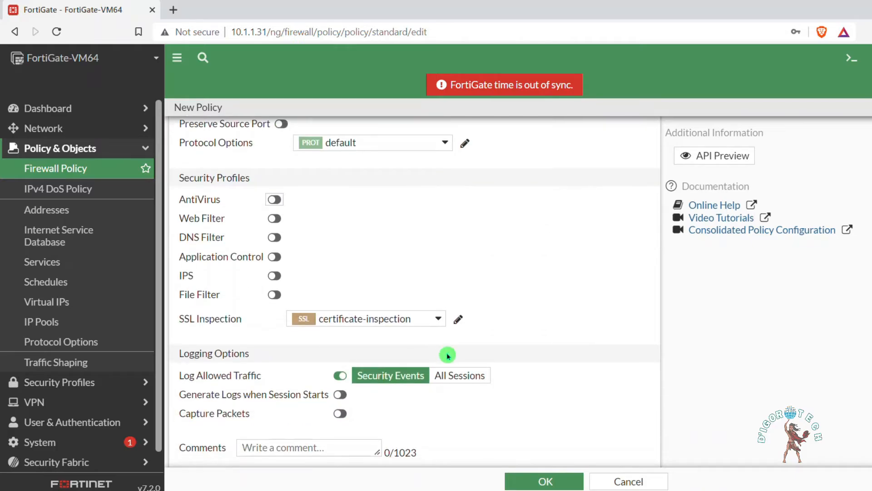
click(459, 378)
scroll(459, 364, down, 1)
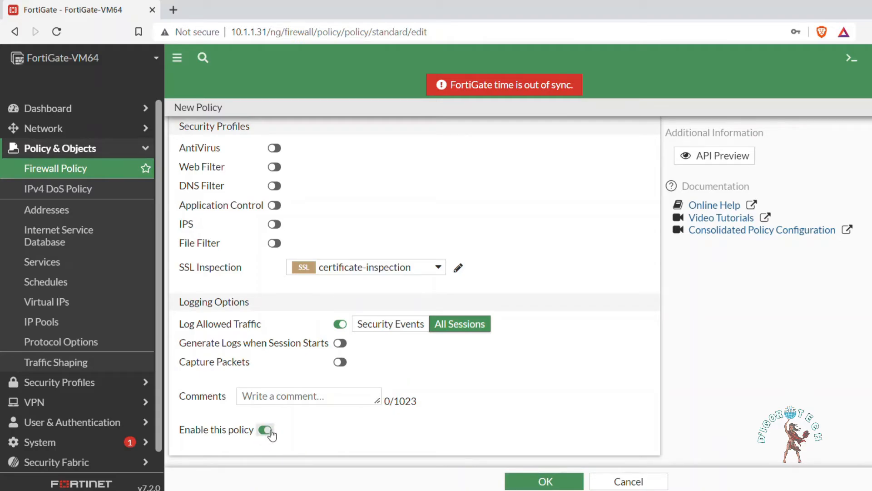
click(544, 481)
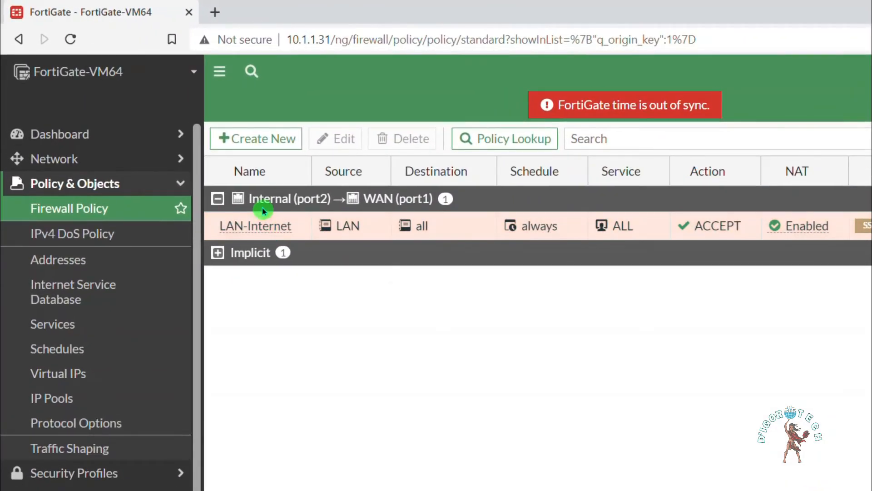
Review the LAN-Internet policy's interfaces, source address, destination and schedule in the firewall policy list
click(264, 211)
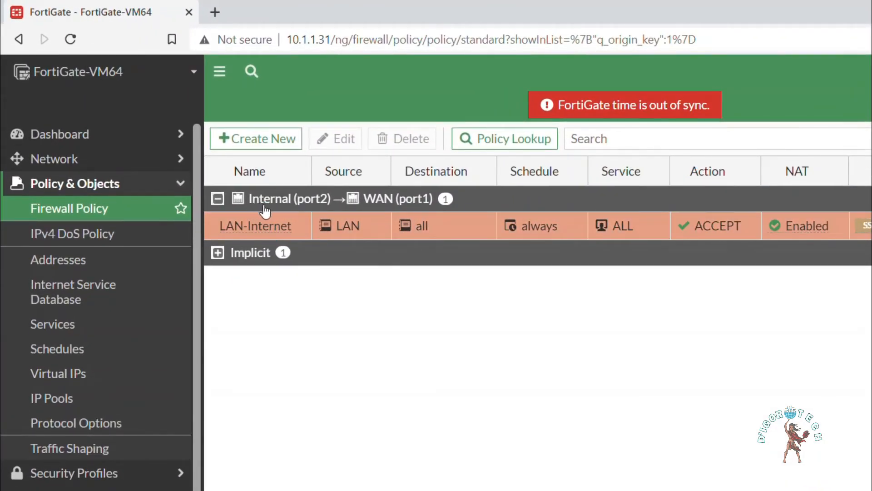
mouse_move(352, 230)
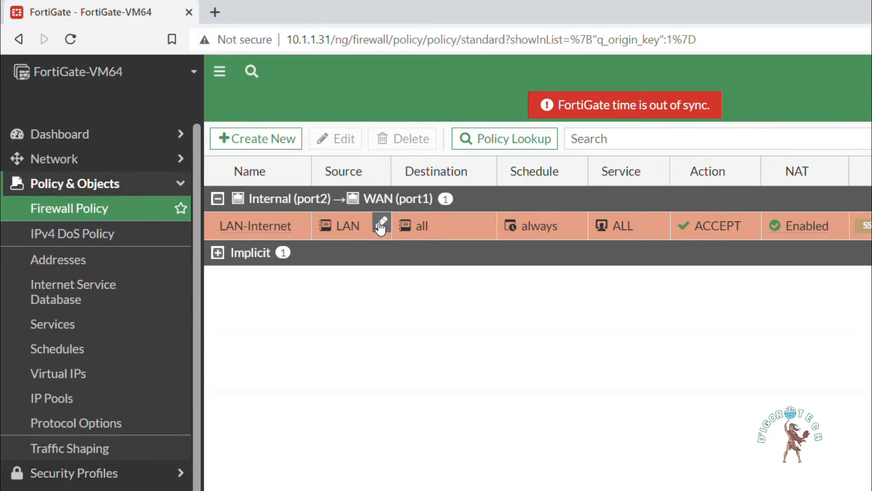
click(441, 210)
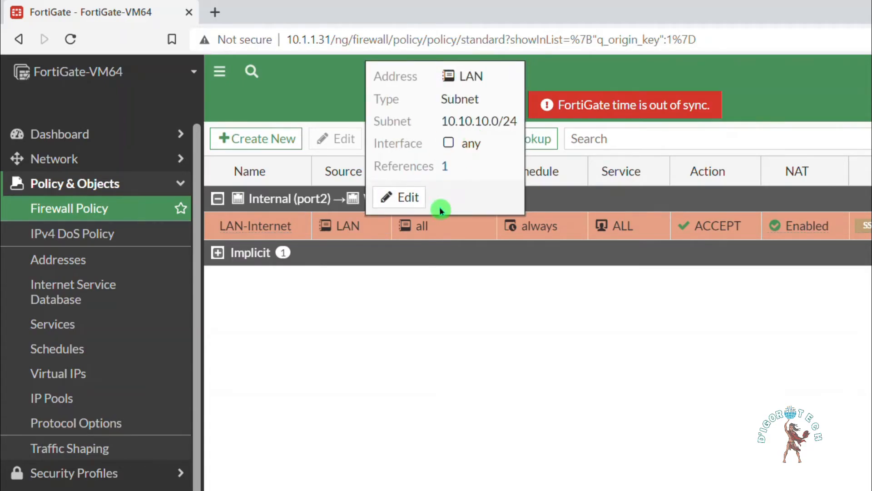
mouse_move(423, 230)
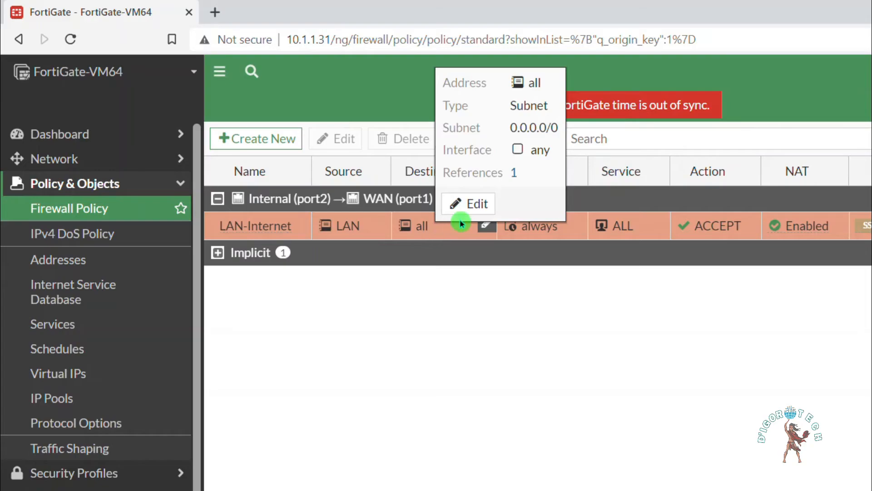
click(548, 244)
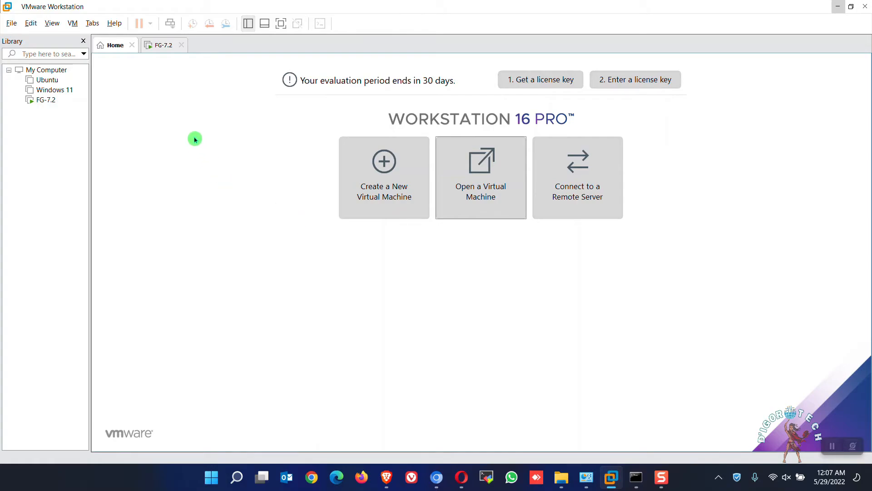
In VMware Workstation, connect the Windows 11 virtual machine's network adapter to the LAN segment named LAN and save the settings
click(51, 91)
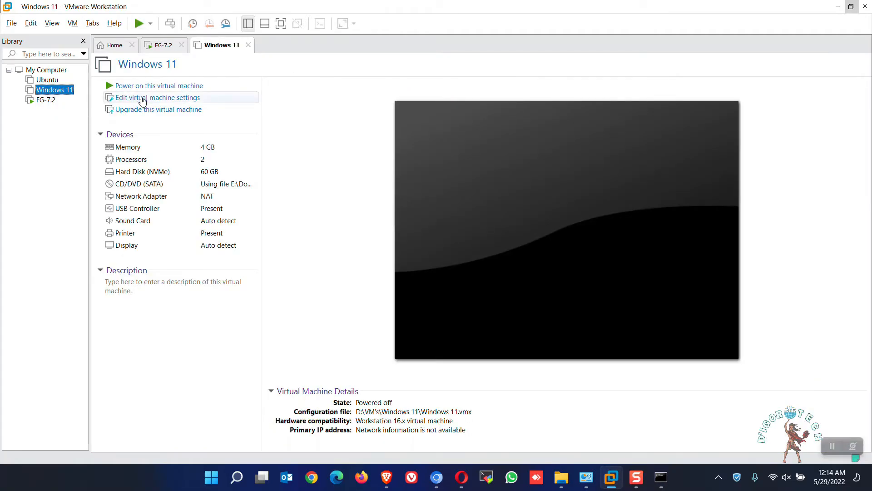
click(141, 99)
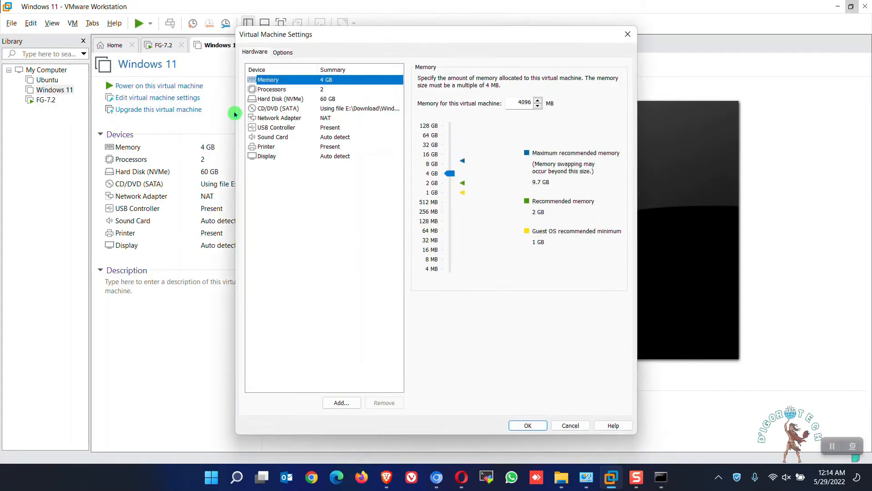
click(315, 120)
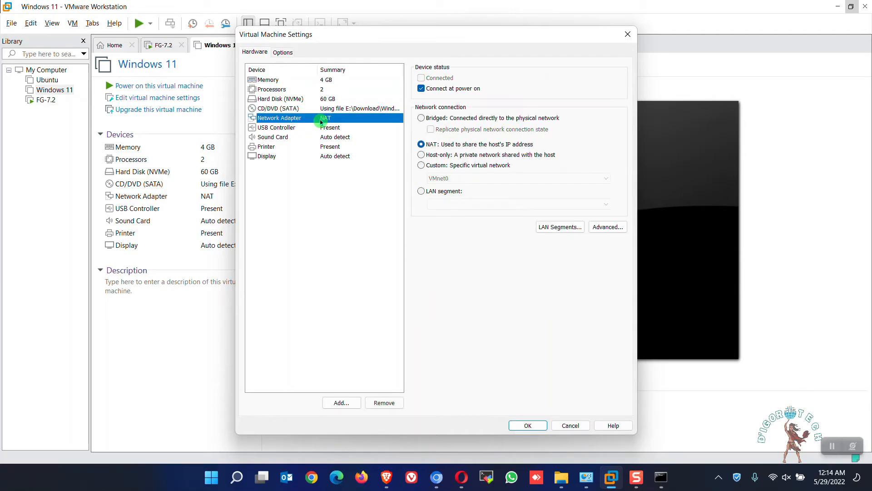
click(443, 191)
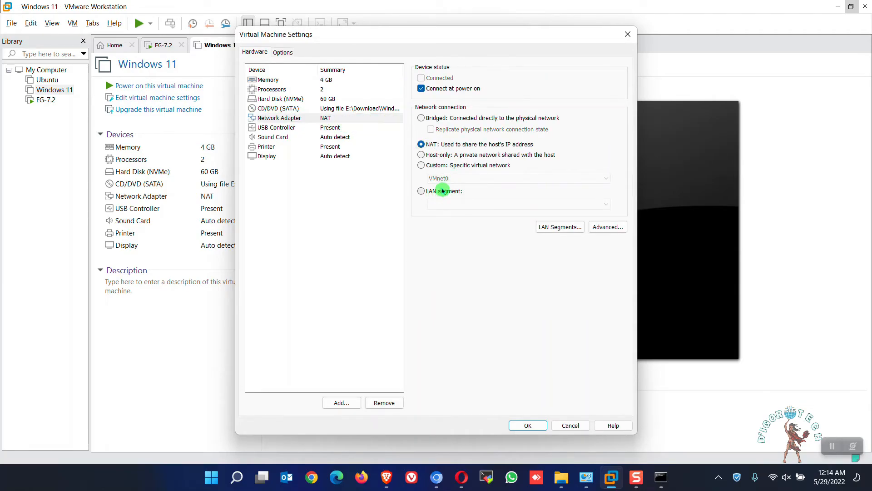
click(587, 204)
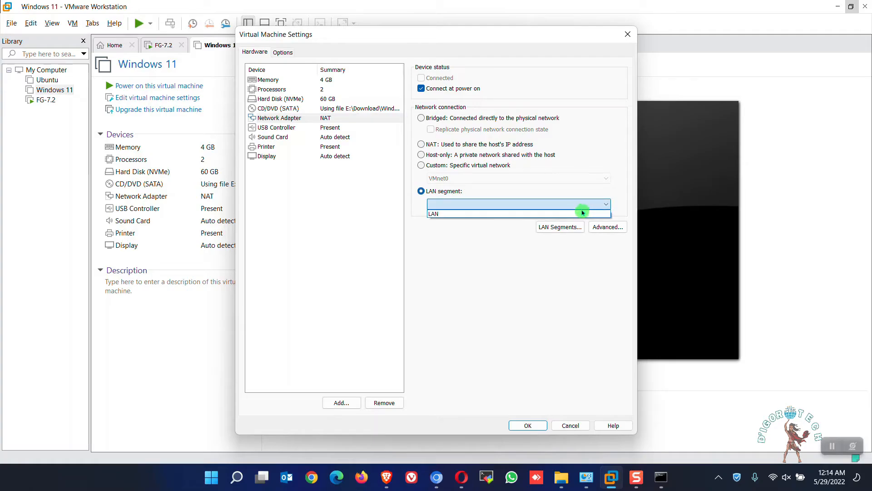
click(441, 215)
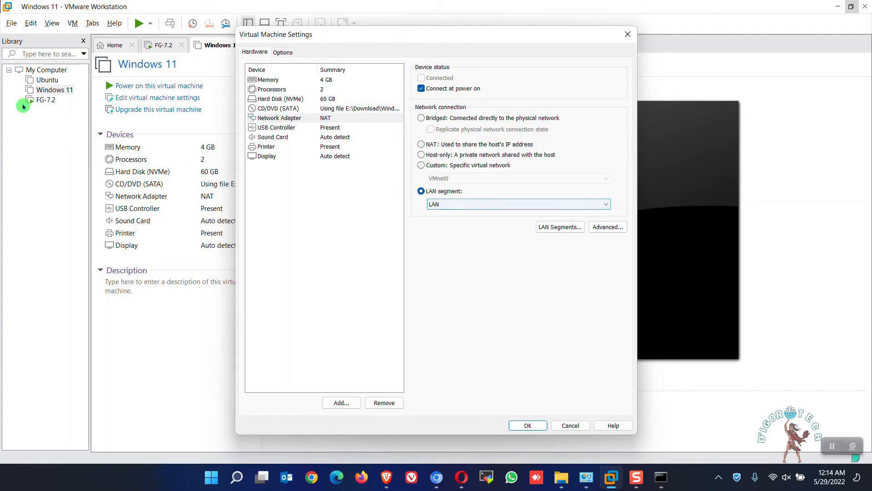
click(527, 425)
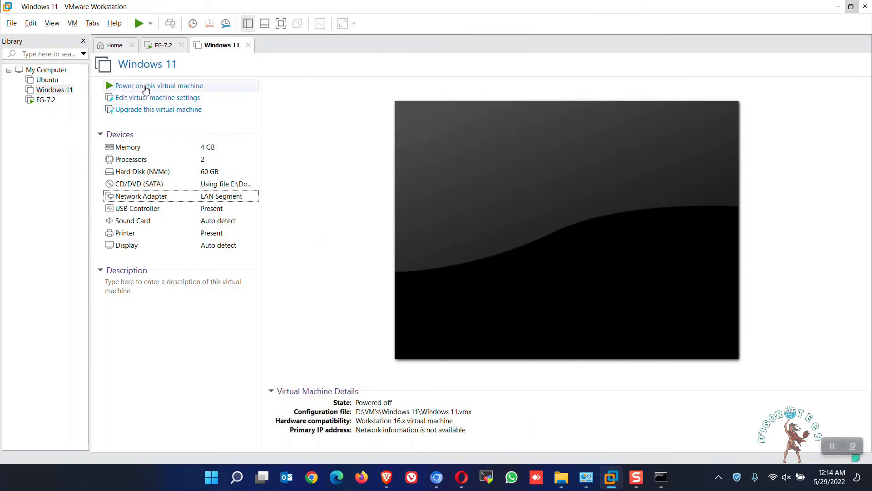
Power on the Windows 11 virtual machine and open its Network Connections window with ncpa.cpl
click(145, 87)
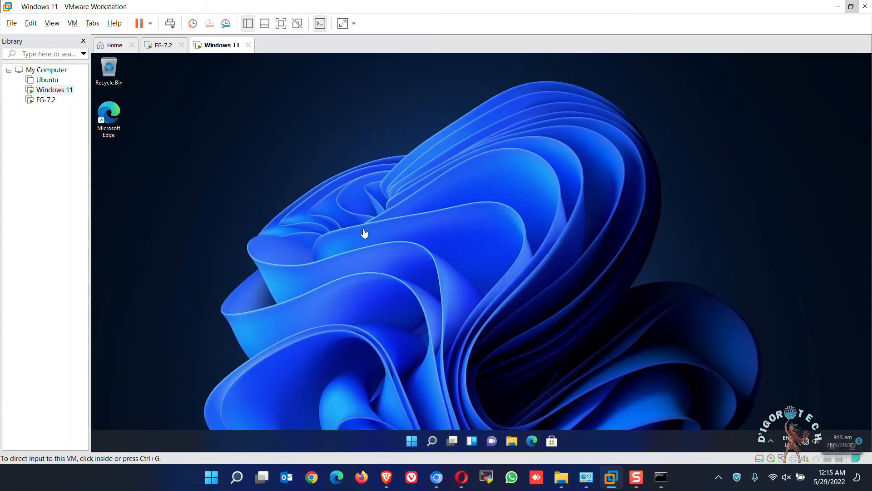
click(625, 326)
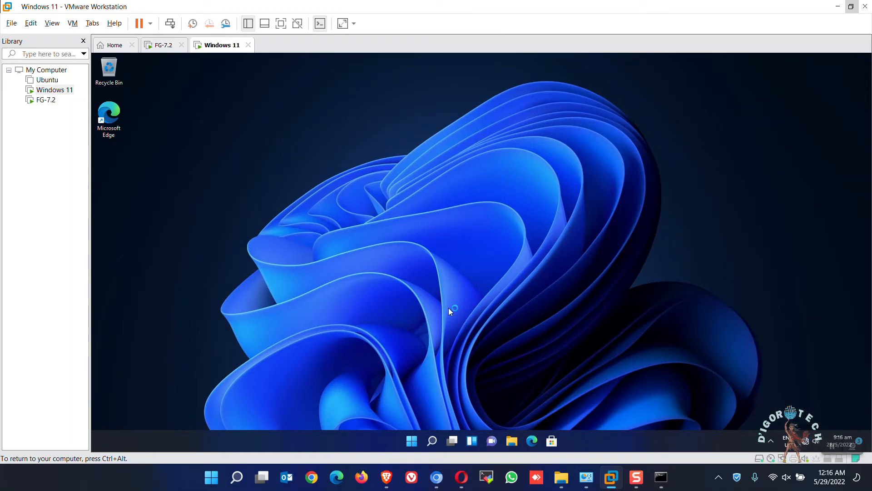
key(super+s)
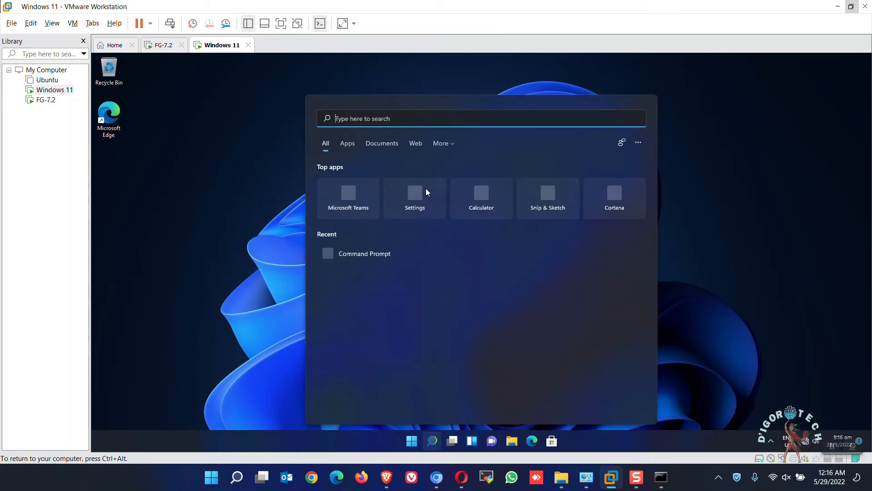
text(ncpa.cpl)
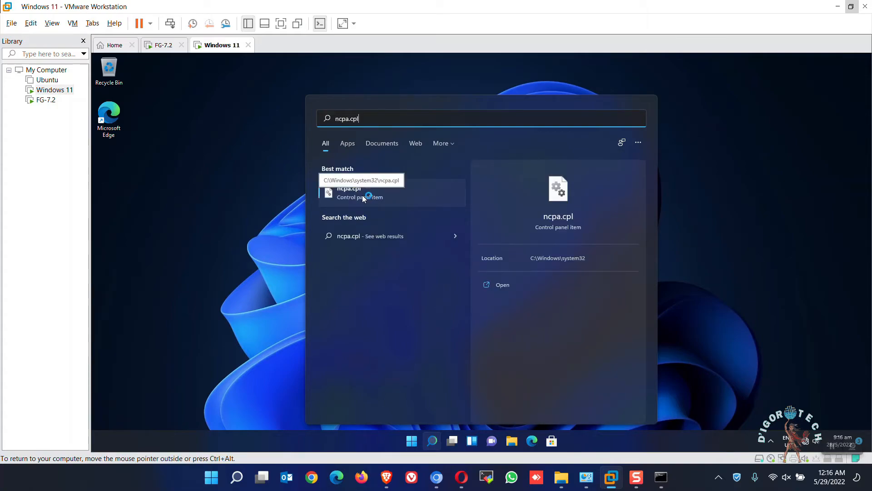
click(364, 195)
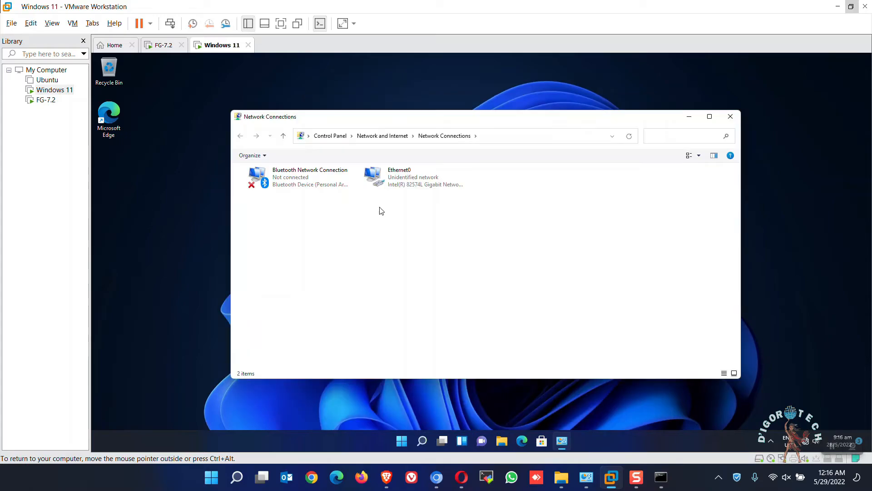
Open the Internet Protocol Version 4 (TCP/IPv4) properties of the Ethernet0 adapter
click(399, 179)
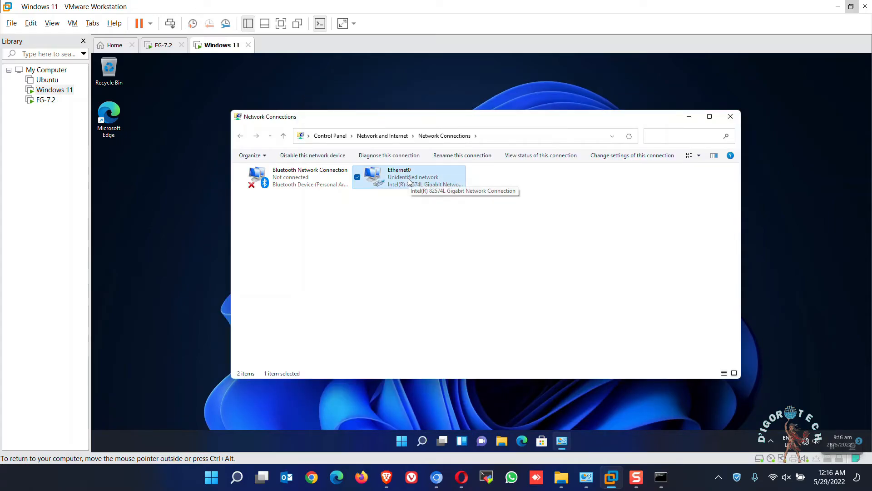
right_click(399, 182)
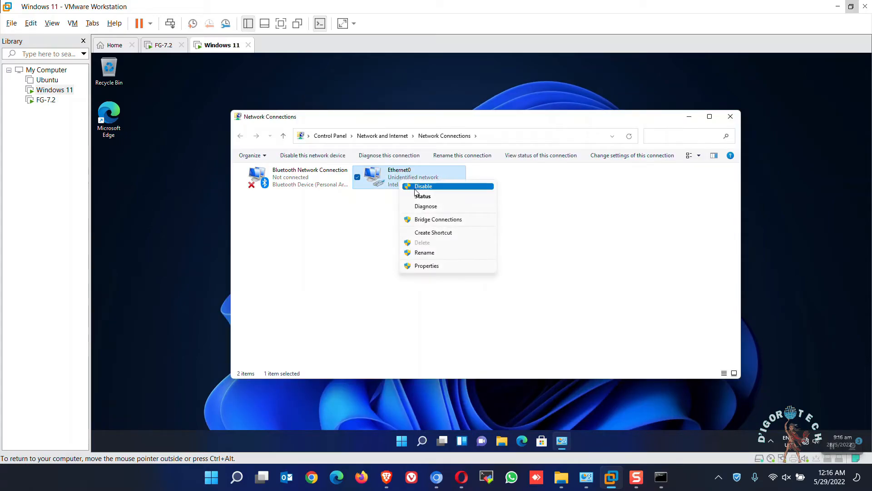
click(422, 266)
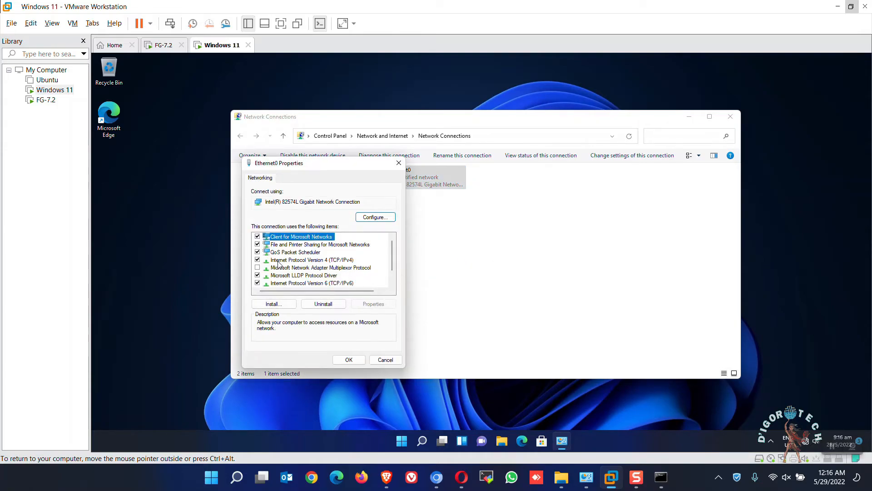
click(318, 260)
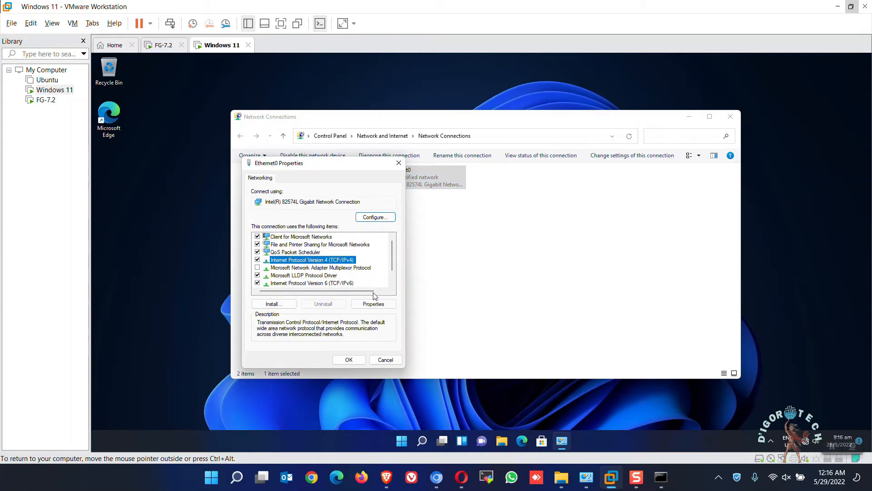
click(374, 304)
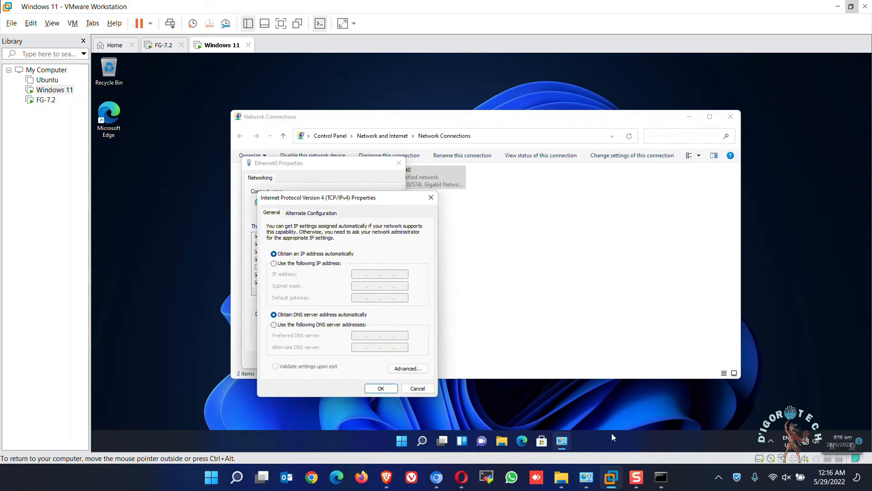
Assign a static IP address of 10.10.10.100 with subnet mask 255.255.255.0 and default gateway 10.10.10.1
click(312, 265)
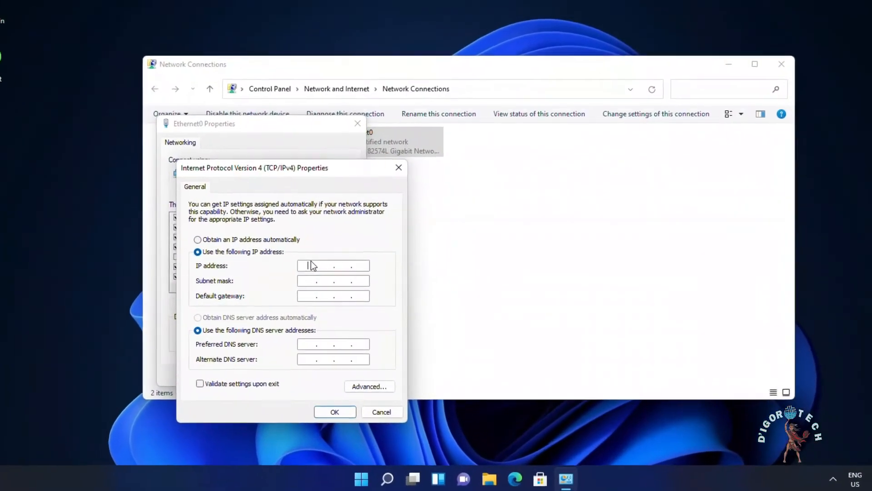
key(End)
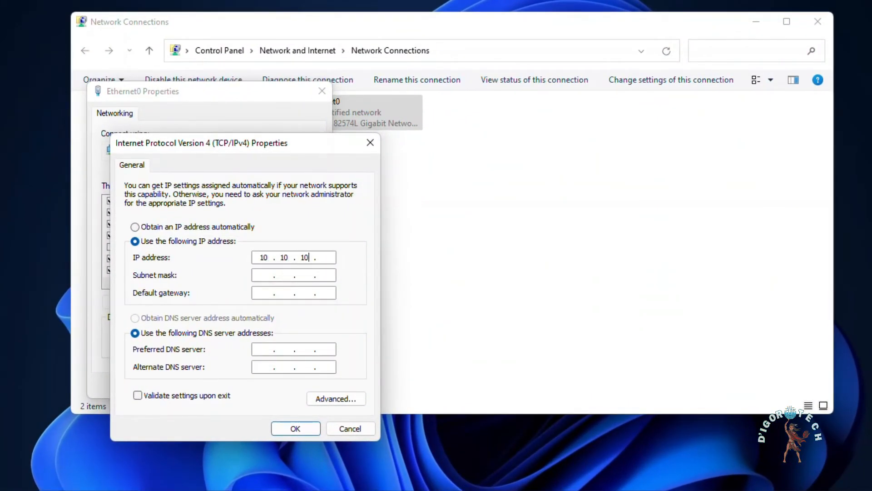
text(00)
key(Tab)
text(255 . 255 . 255 . 0)
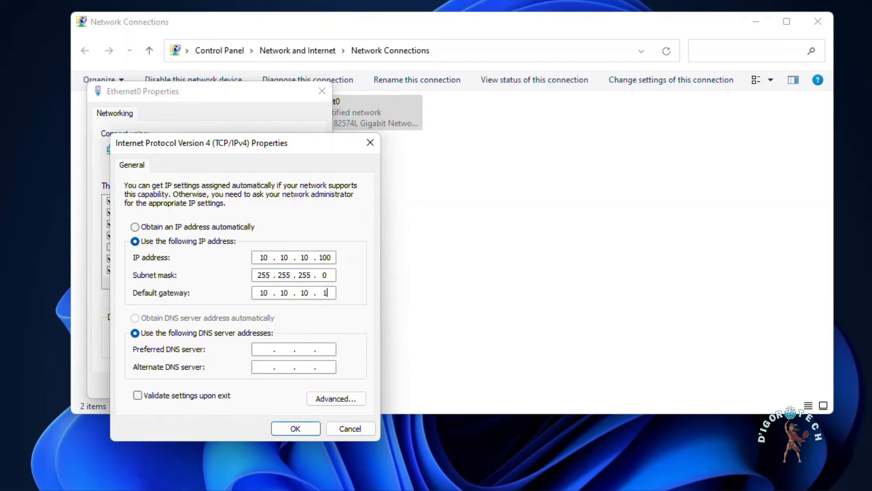
Set the preferred DNS server to 8.8.8.8 and the alternate to 1.1.1.1, and save the adapter settings
key(Tab)
click(266, 348)
click(294, 429)
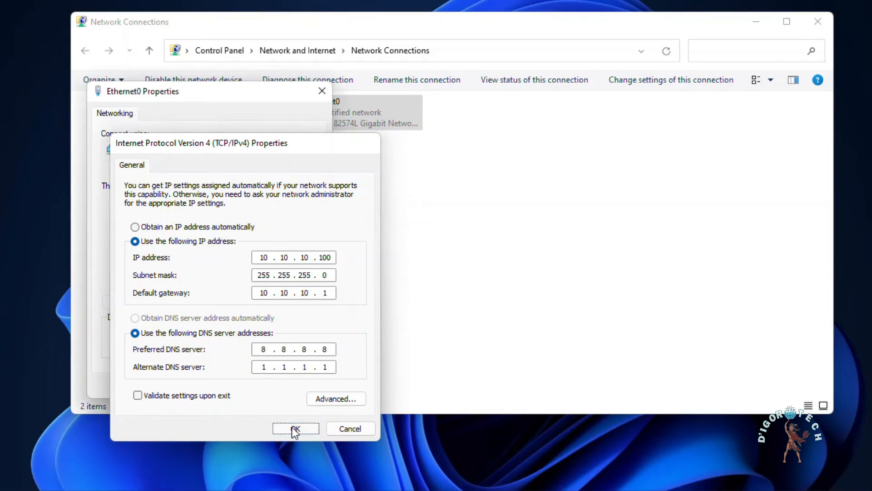
click(249, 386)
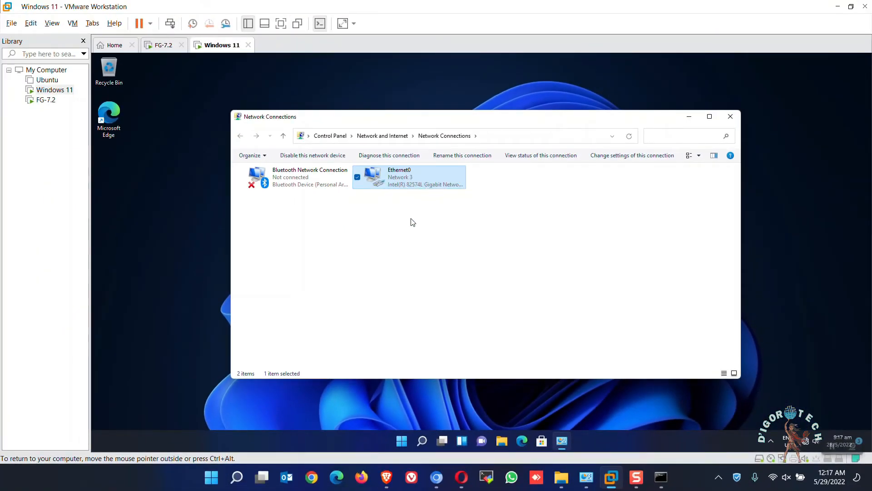
Open Command Prompt in the Windows 11 virtual machine and ping the gateway at 10.10.10.1
click(422, 441)
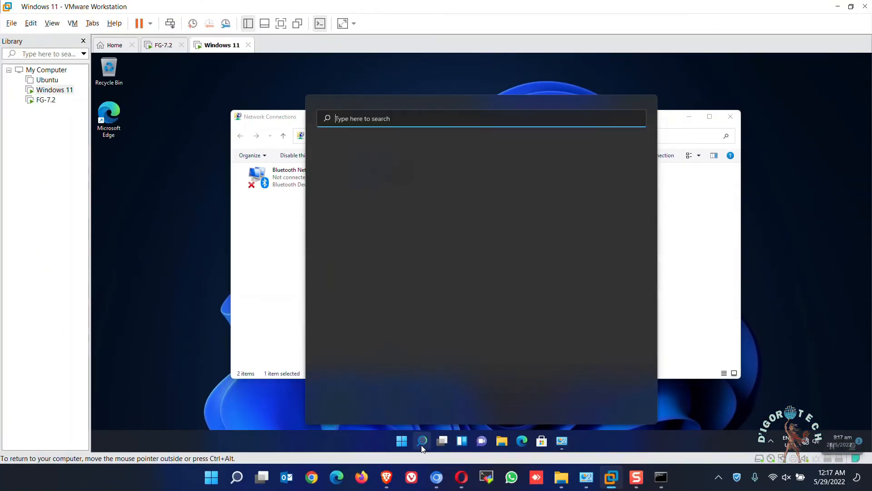
text(cmd)
key(Return)
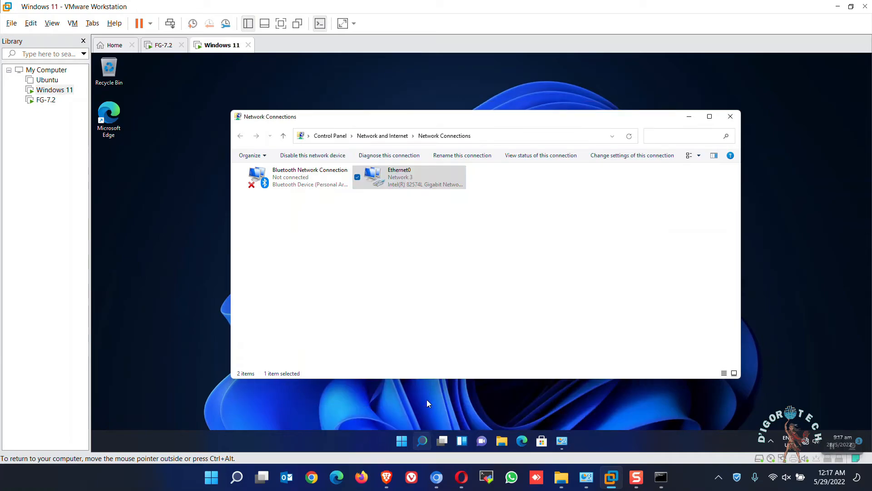
text(ping 10.1)
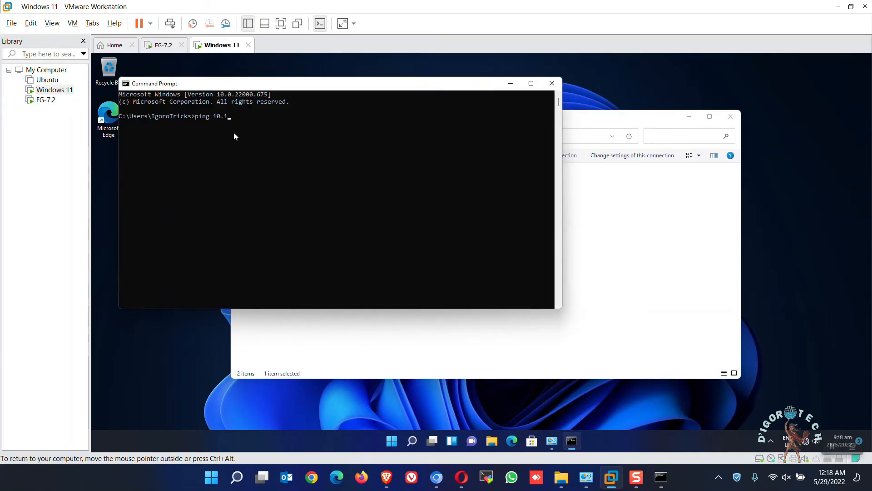
text(0.10.1)
key(Return)
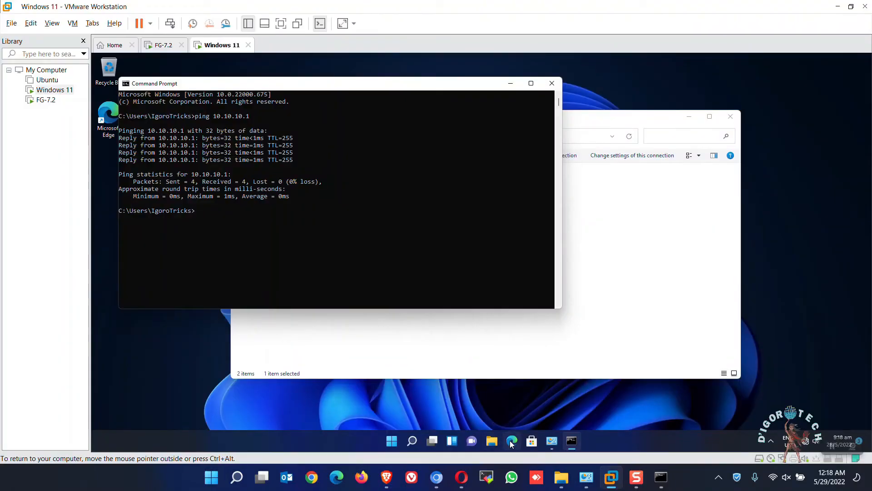
Open Microsoft Edge in the Windows 11 virtual machine and browse to the FortiGate login page at 10.10.10.1
click(512, 444)
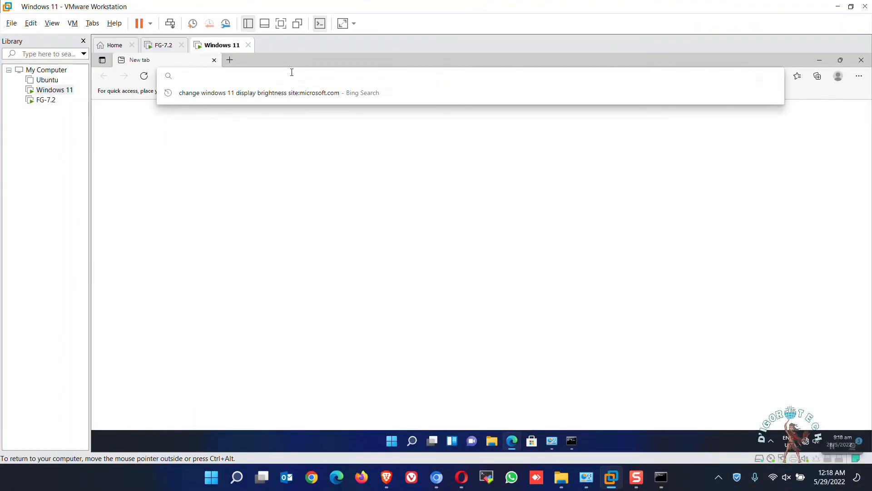
text(10.)
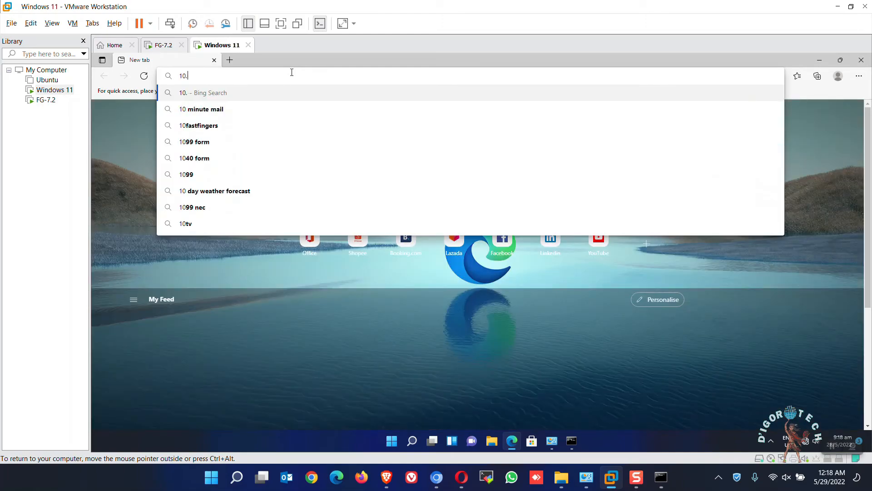
text(10.10.1)
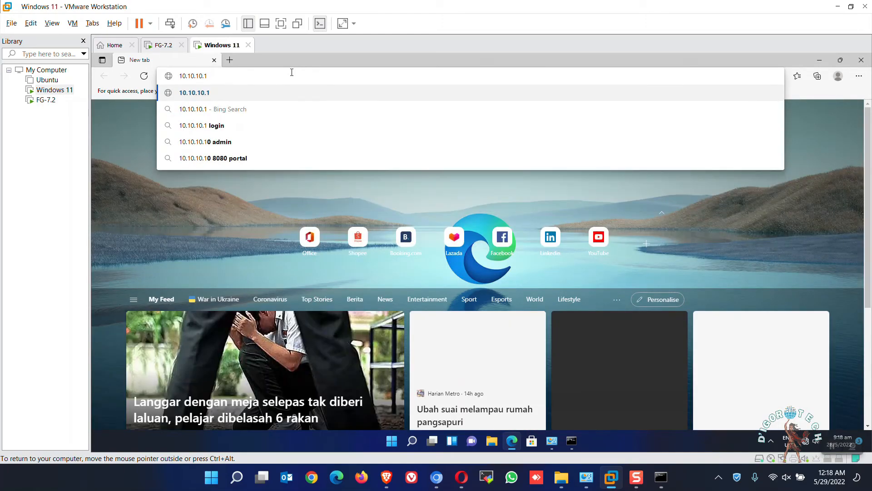
key(Return)
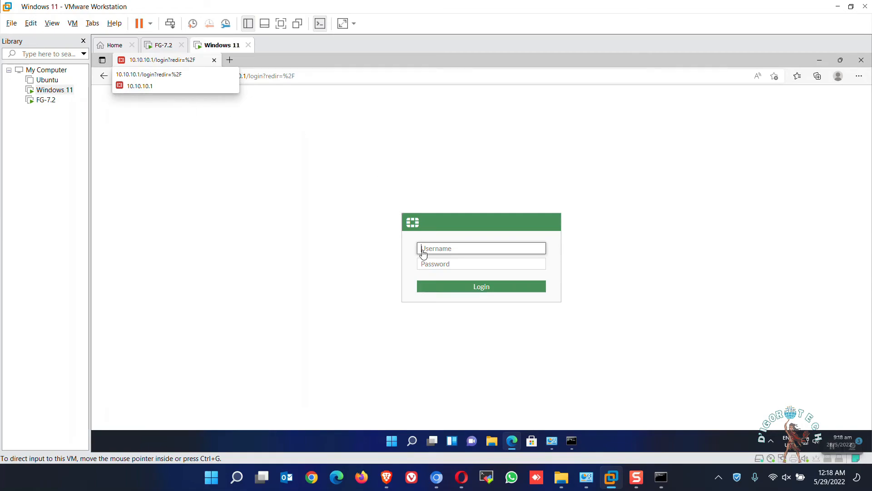
Log in to the FortiGate as admin with the account password and postpone the FortiGate setup
text(admin)
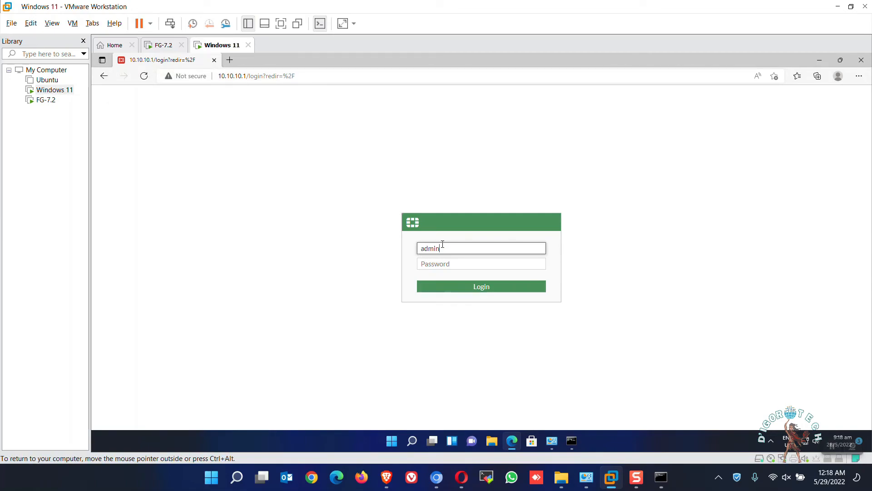
key(Tab)
text(ad)
key(Return)
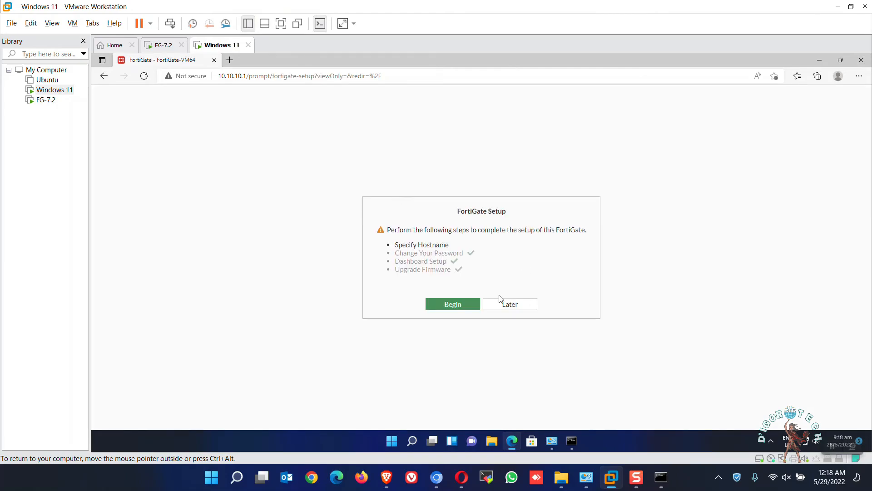
click(521, 309)
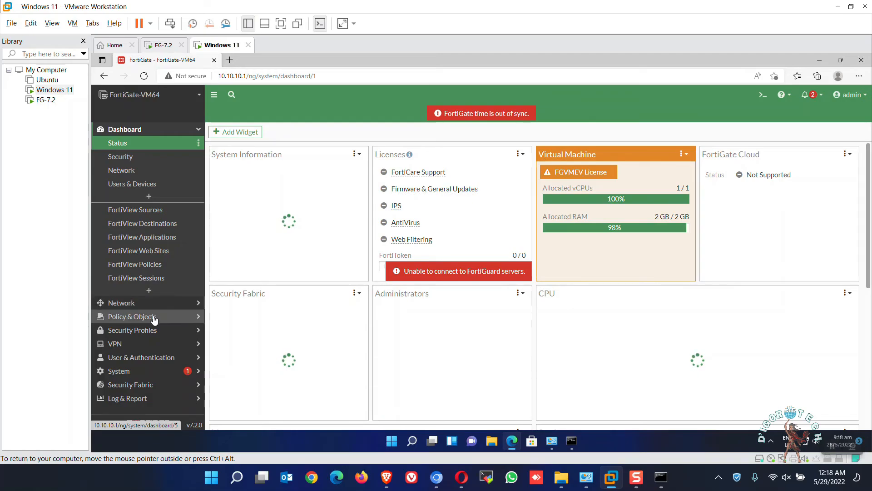
Open the firewall policy list and expand the Internal (port2) to WAN (port1) group to examine its traffic volume
click(154, 318)
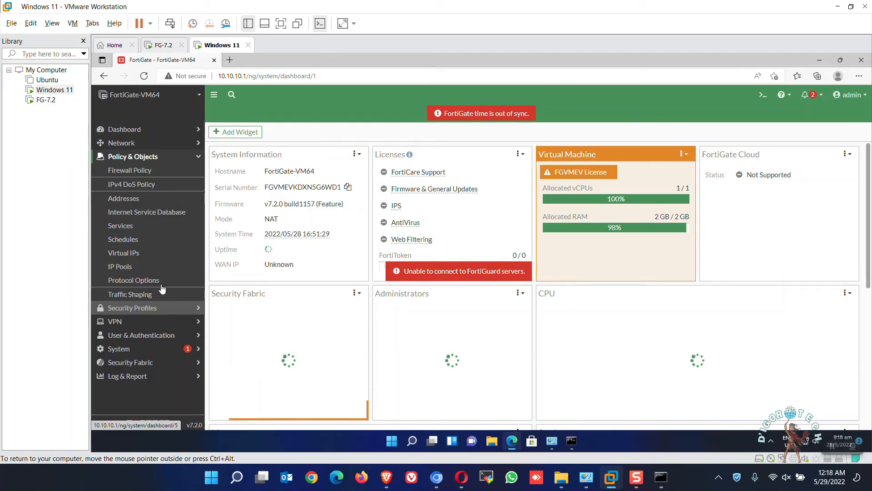
click(148, 172)
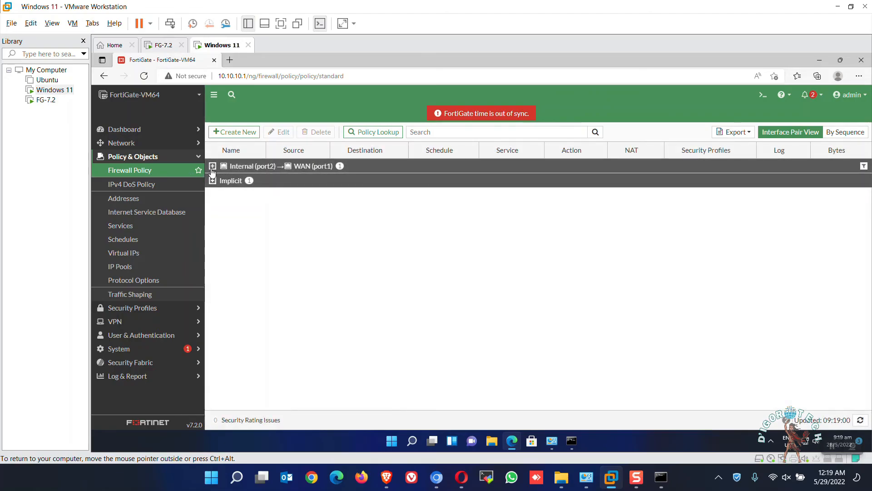
click(212, 167)
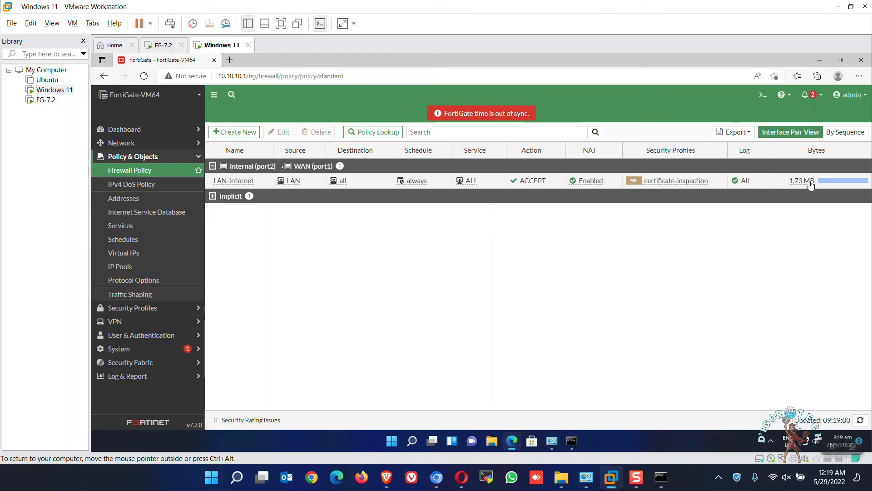
Load youtube.com/c/digorotech in a new browser tab, and check the LAN-Internet policy's traffic volume in the FortiGate tab
click(230, 60)
text(youtube)
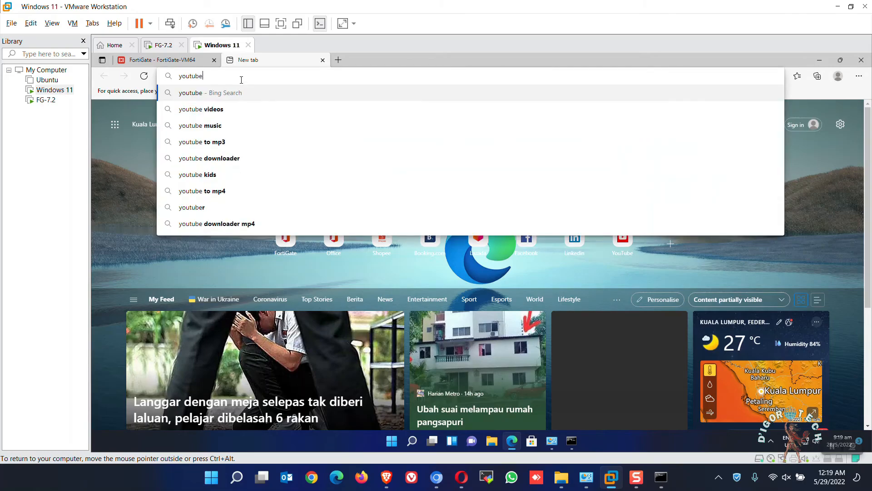
text(.com/c/digorotech)
key(Return)
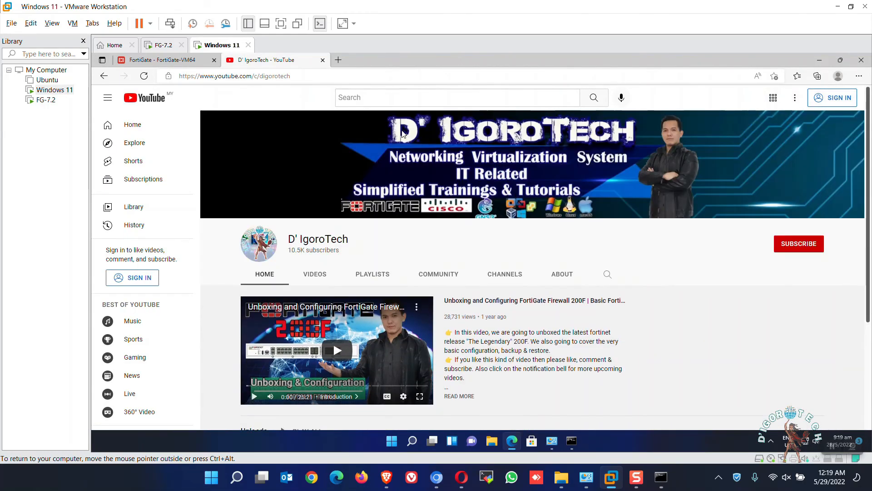
click(191, 60)
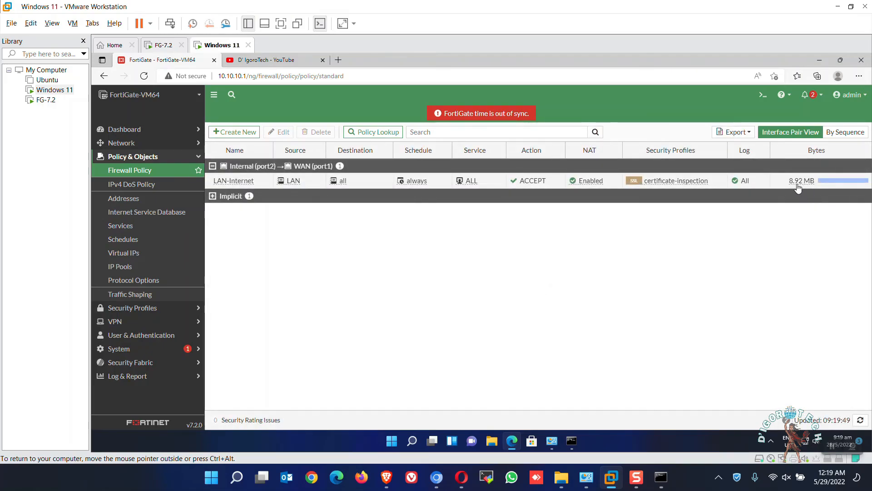
click(368, 185)
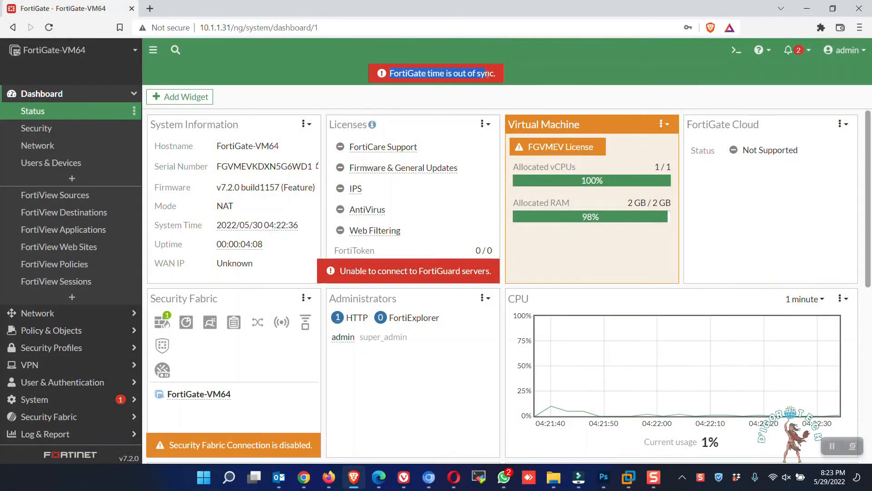
Open the CLI console from the FortiGate dashboard at 10.1.1.31 and enter the NTP settings with "config system ntp"
click(508, 80)
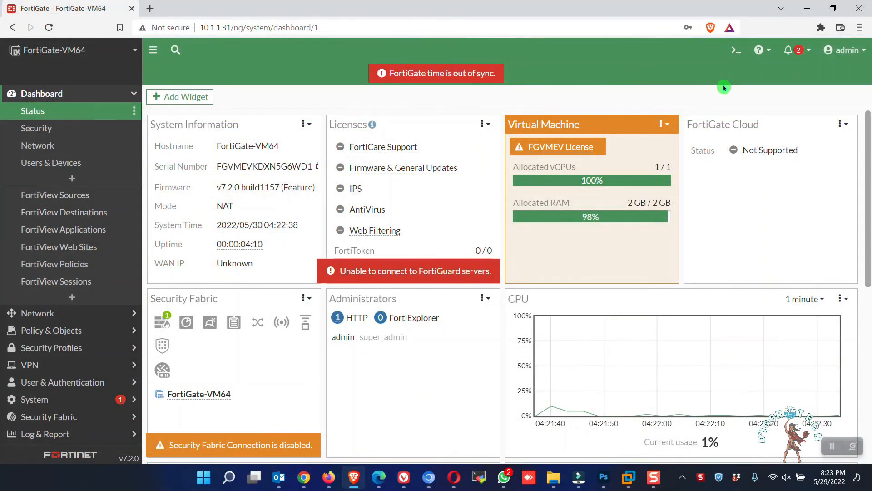
click(735, 54)
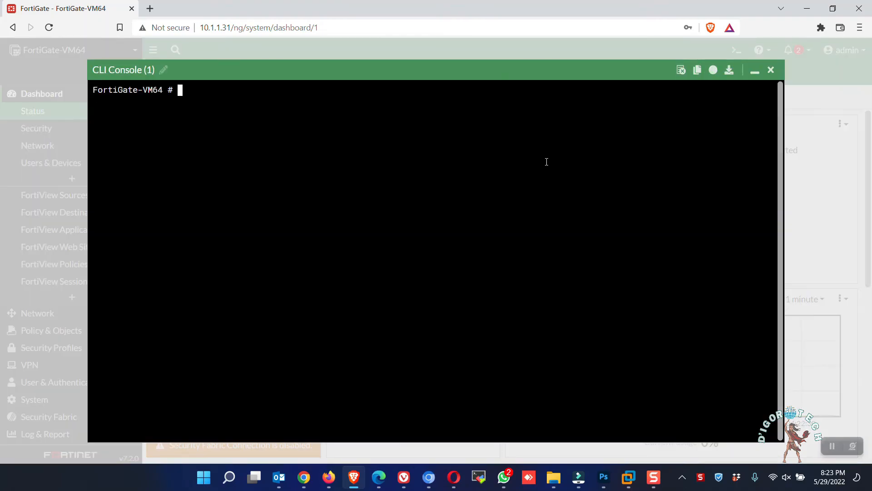
text(conf)
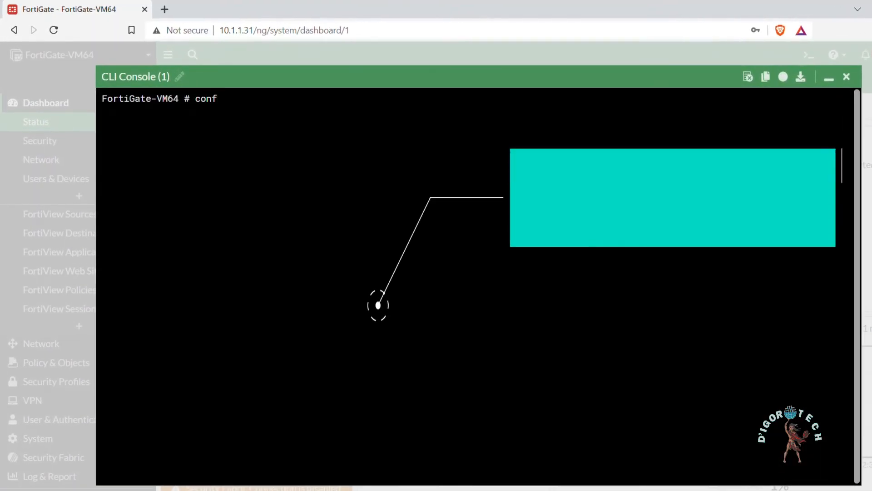
text(ig system ntp)
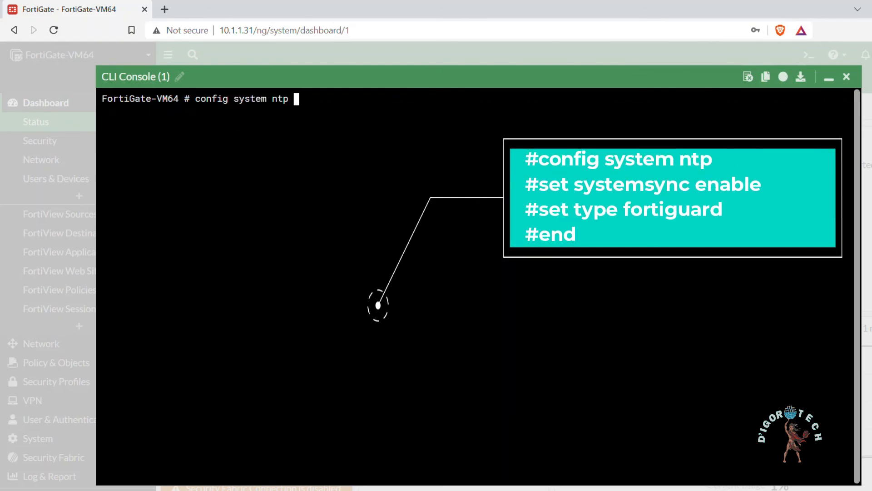
key(Return)
Enable ntpsync, set the NTP type to fortiguard, save with "end", and minimize the CLI console
text(set nt)
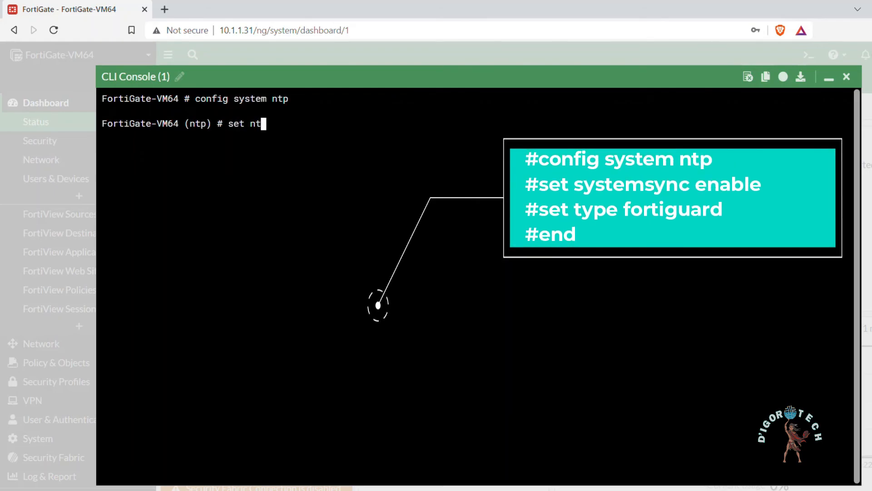
text(psync enable)
key(Return)
text(s)
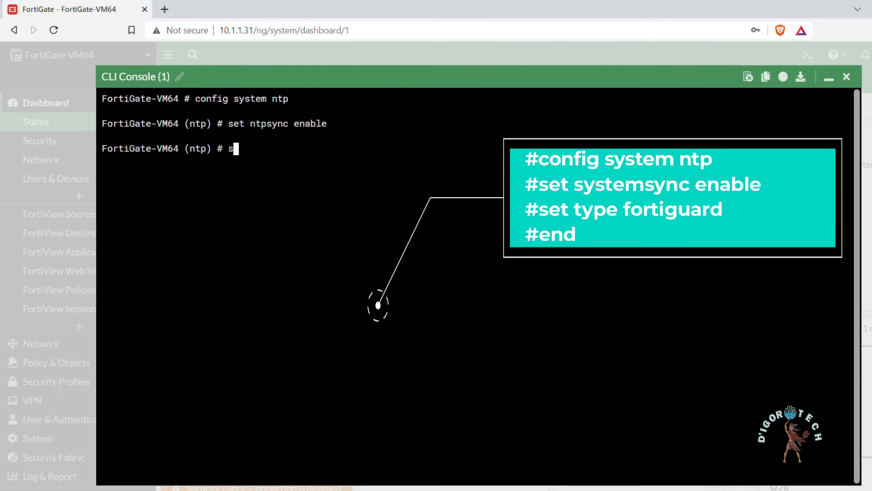
text(et type fortiguard)
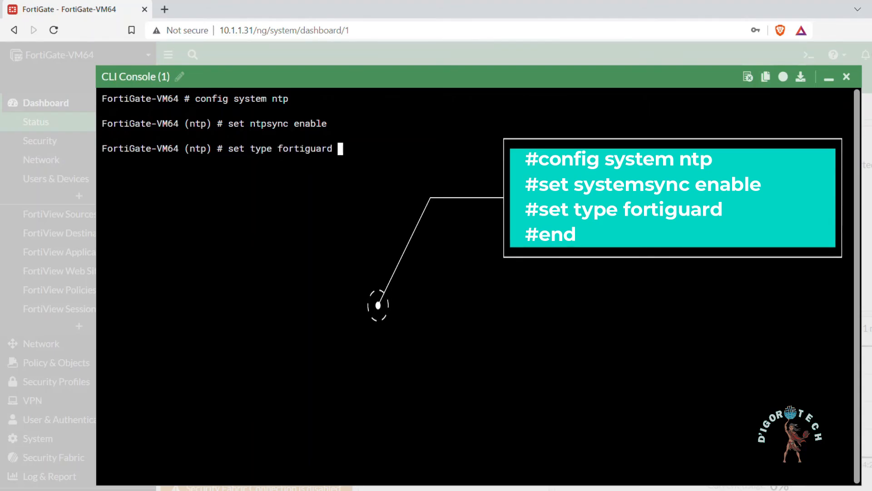
key(Return)
text(end)
key(Return)
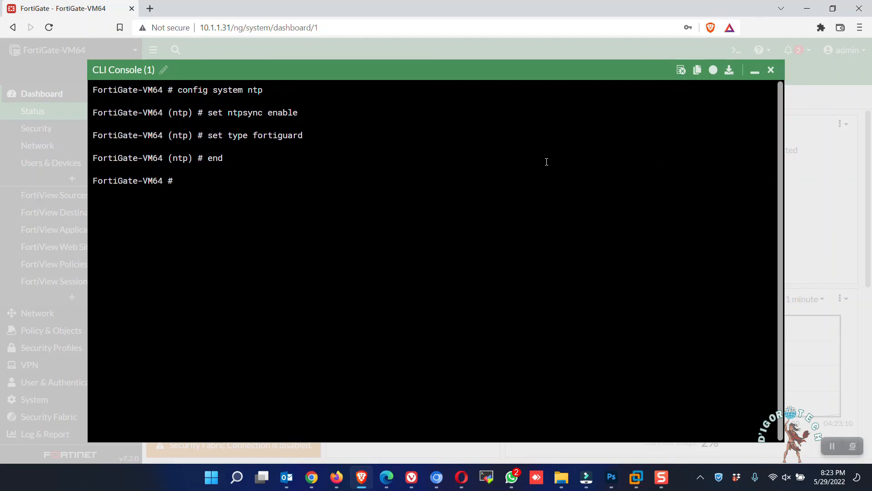
click(754, 71)
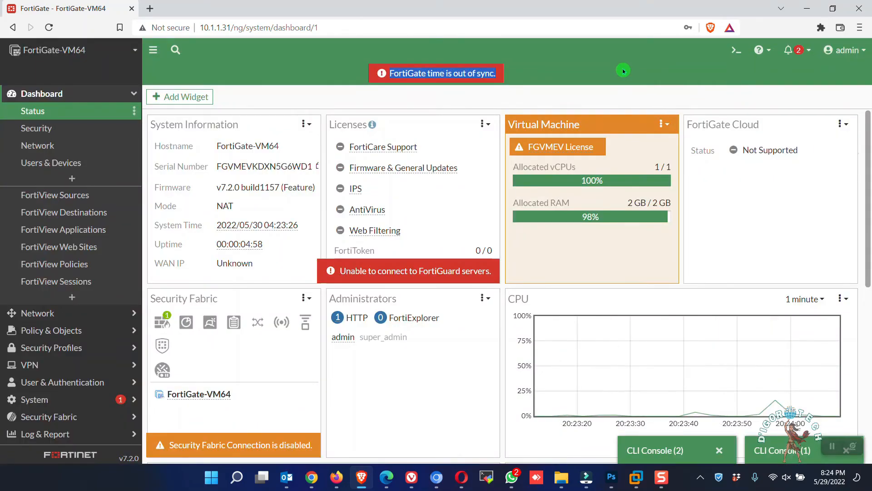
Reboot the FortiGate from the admin account options and confirm without an event log message
click(839, 54)
mouse_move(793, 104)
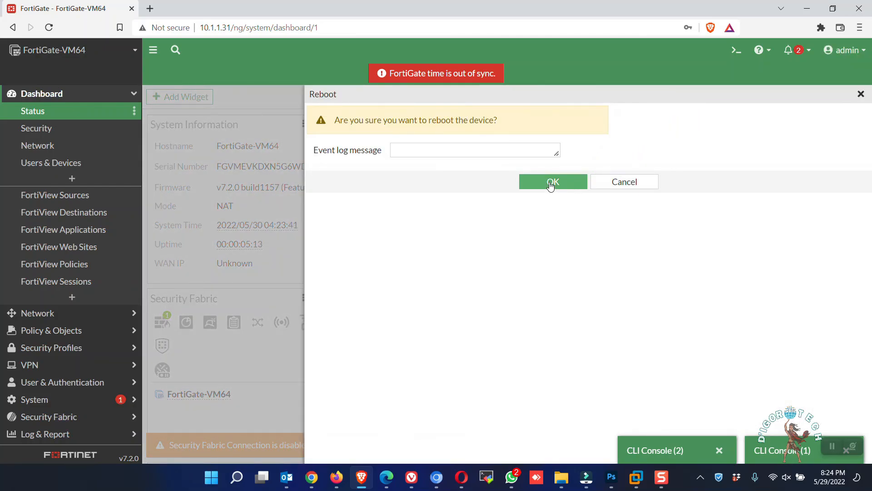
click(551, 182)
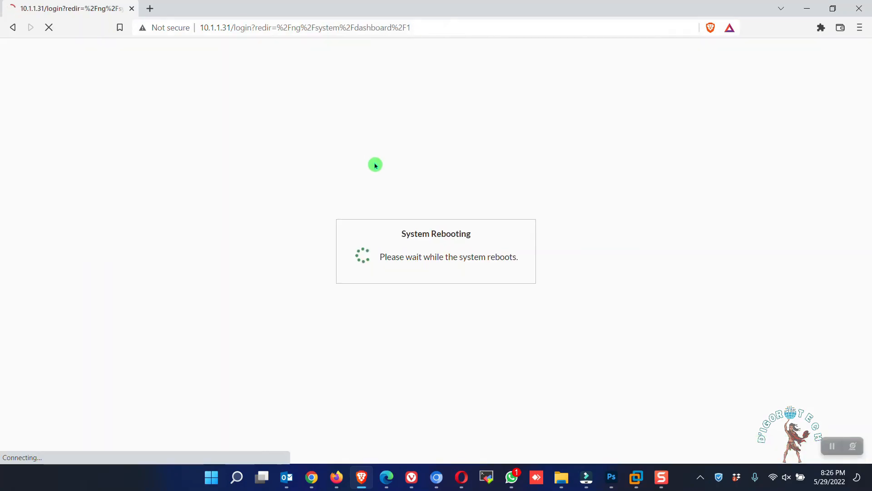
Log back in to the rebooted FortiGate as admin with the account password
text(admin)
key(Tab)
text(•••••)
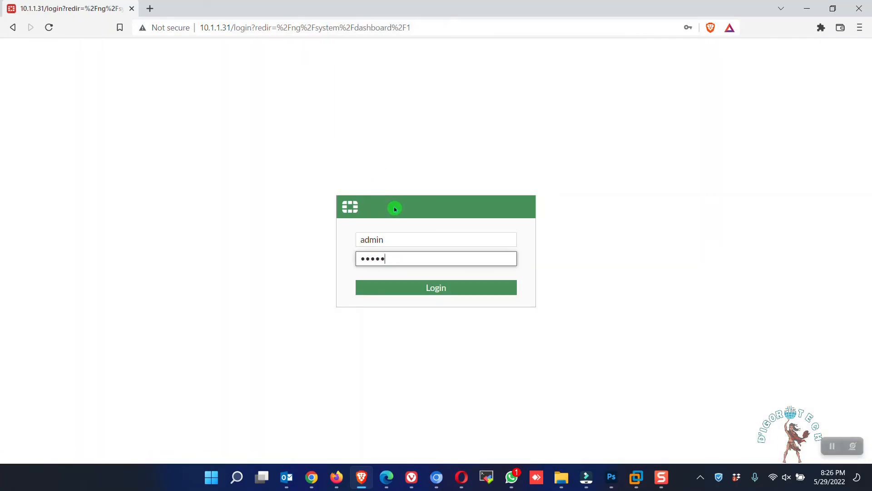
key(Return)
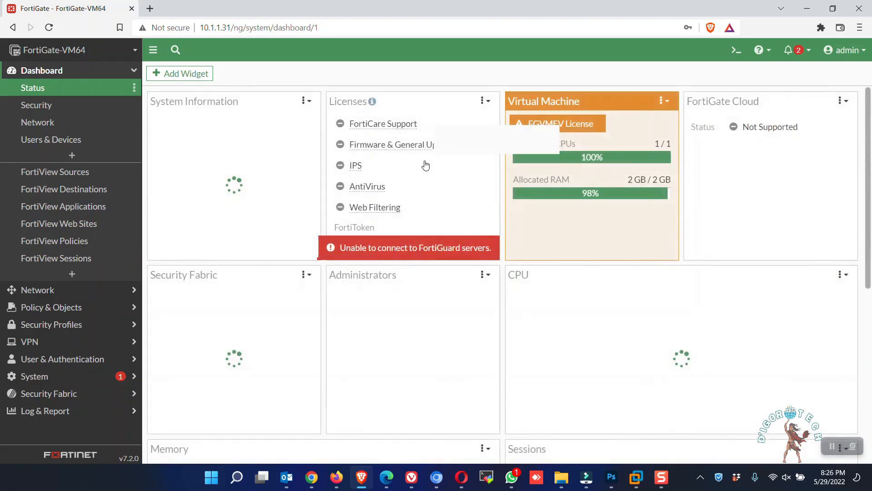